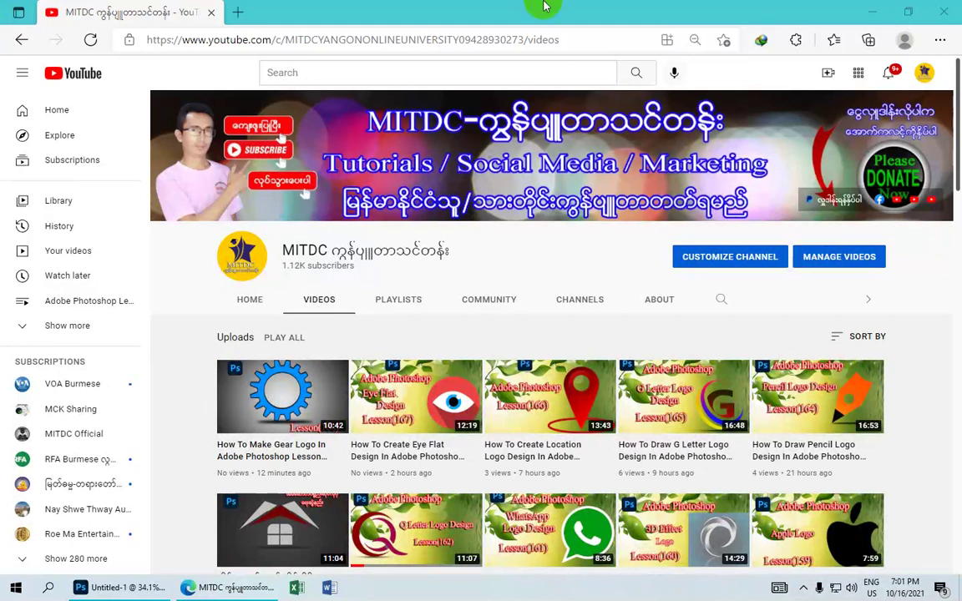
- Minimize the browser to reveal the finished triangle logo in Untitled-1, then open the File menu
left_click(872, 18)
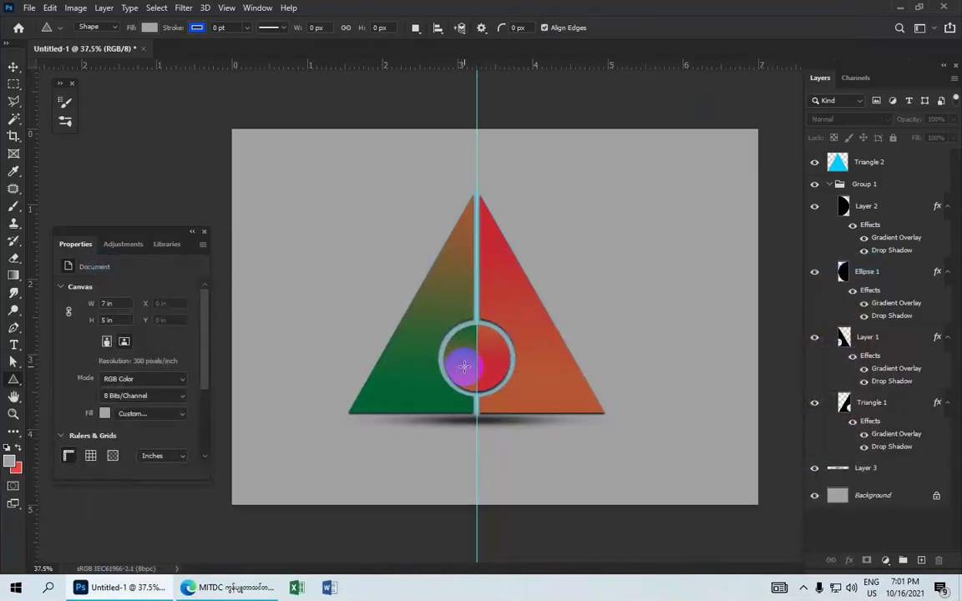
scroll(464, 366, "down", 1)
scroll(464, 366, "up", 1)
scroll(464, 366, "up", 1)
scroll(461, 367, "down", 2)
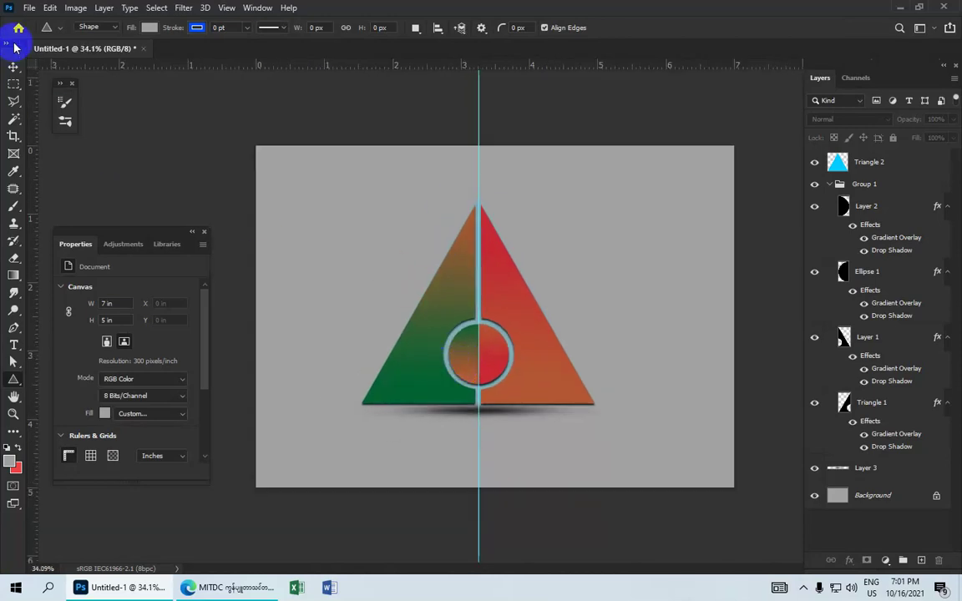
left_click(29, 8)
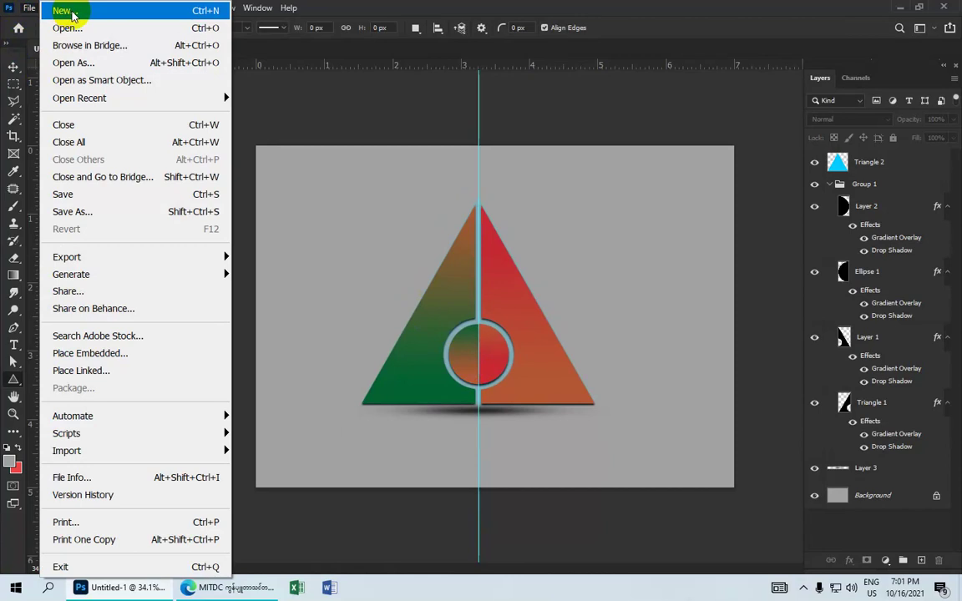
- Start a new document from the Photo Landscape 7 x 5 preset, sized in inches
left_click(63, 11)
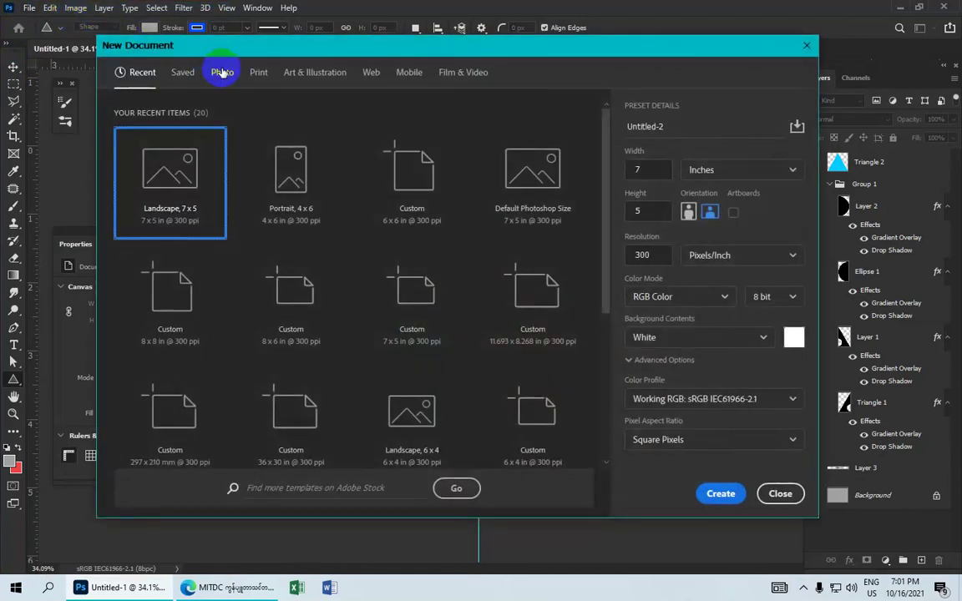
left_click(222, 73)
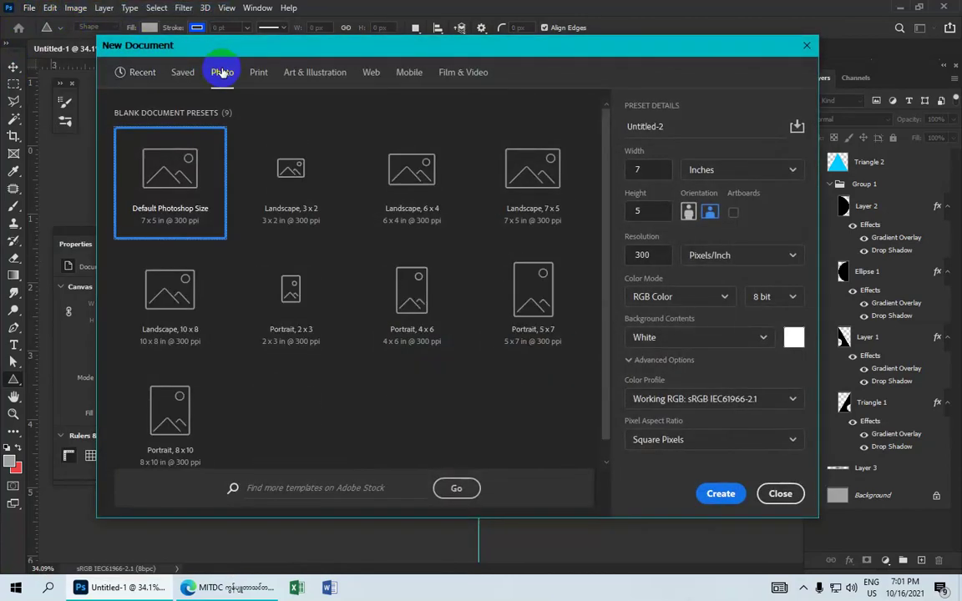
left_click(537, 175)
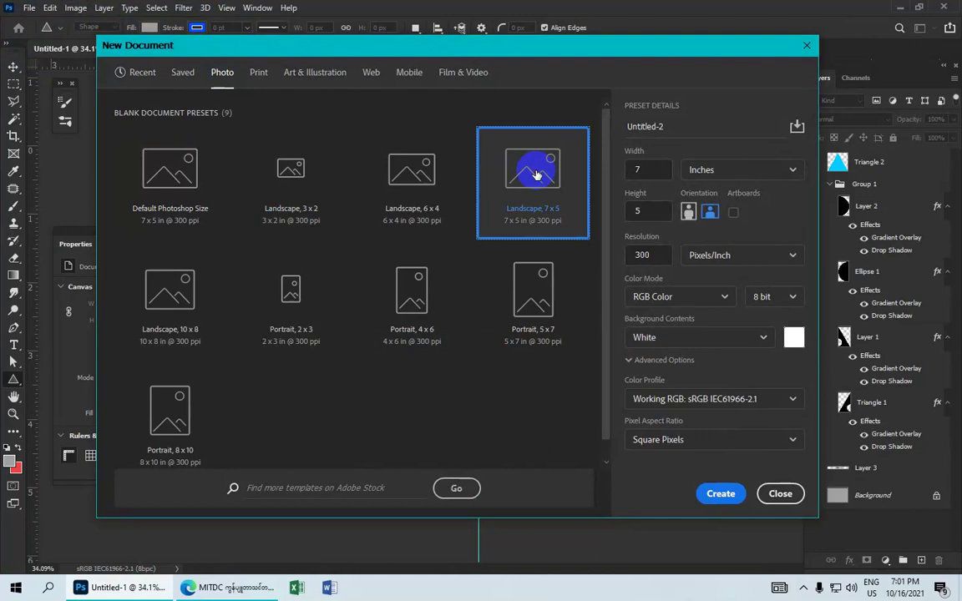
left_click(640, 169)
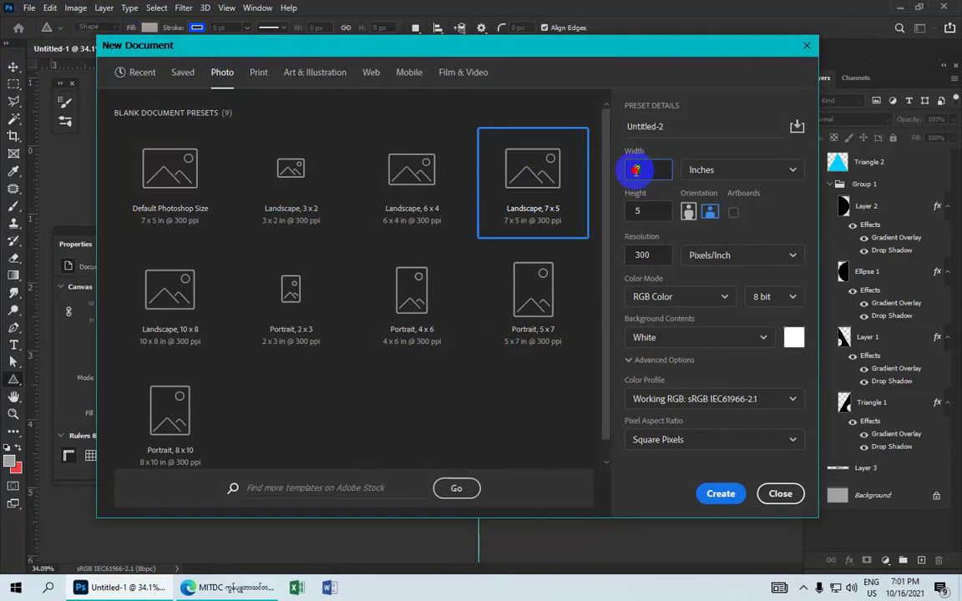
left_click(636, 210)
left_click(723, 170)
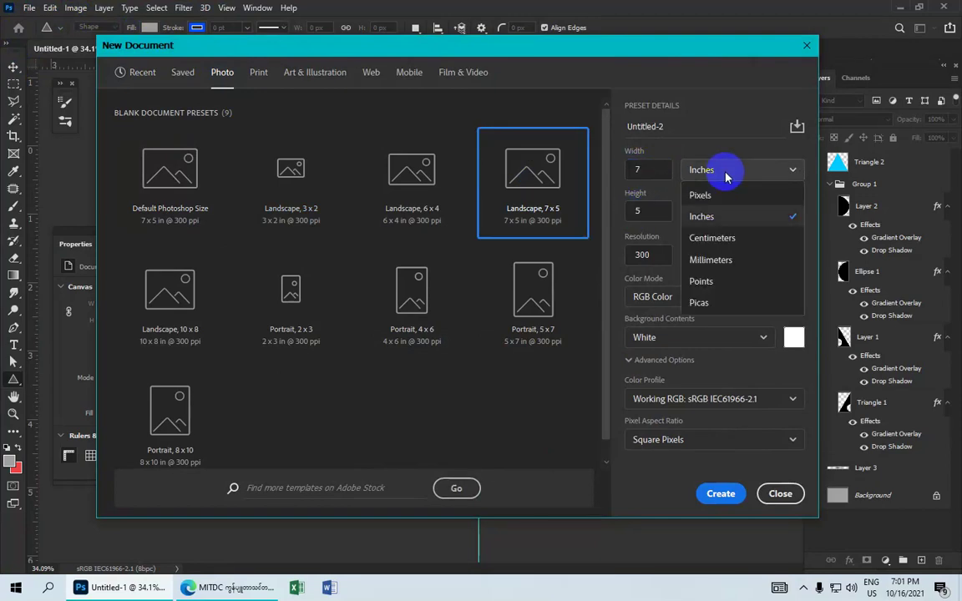
left_click(713, 214)
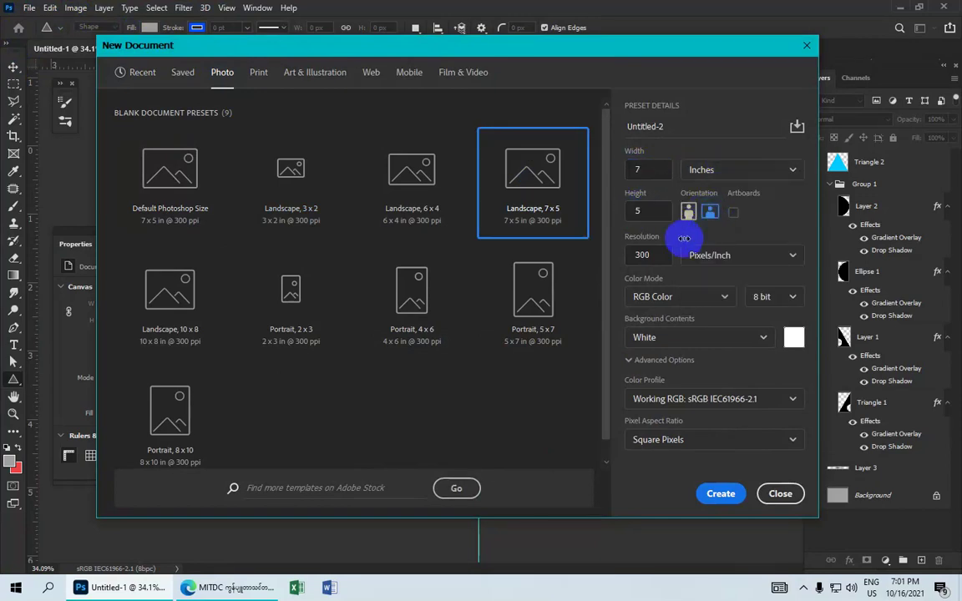
- Keep 300 ppi, RGB 8 bit, white background and square pixels, and create the document
left_click_drag(667, 256, 614, 256)
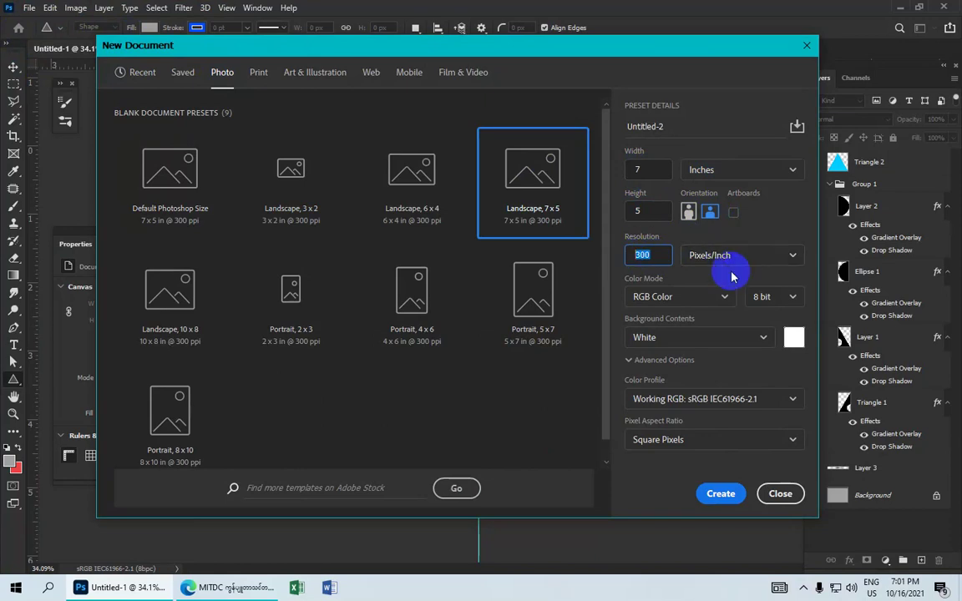
left_click(704, 297)
left_click(681, 365)
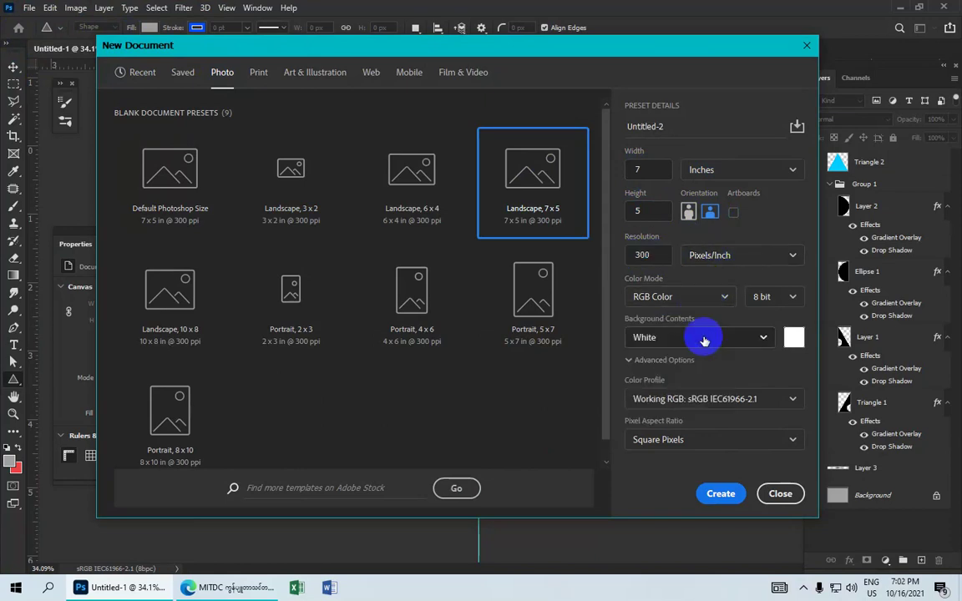
left_click(785, 297)
left_click(766, 323)
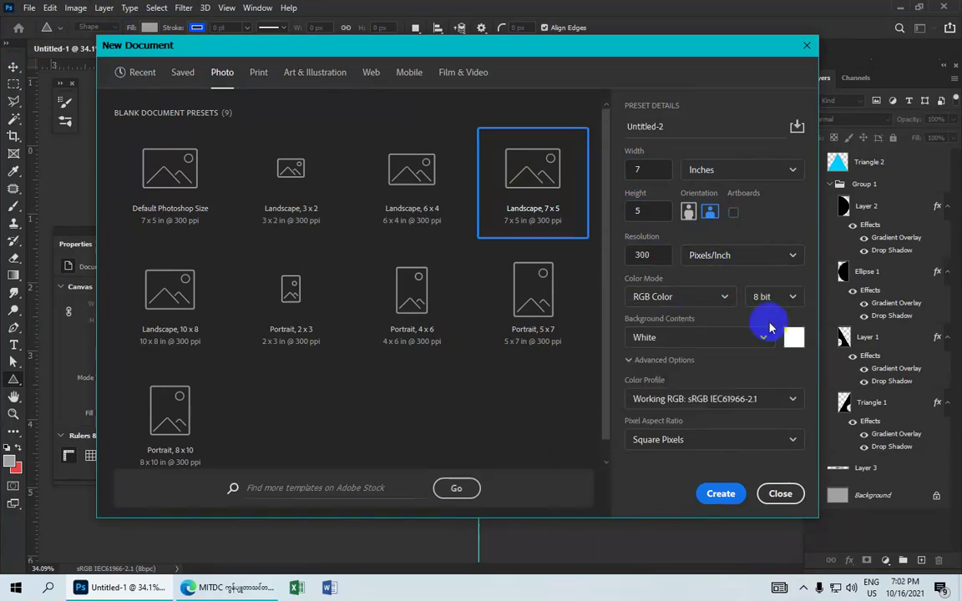
left_click(688, 343)
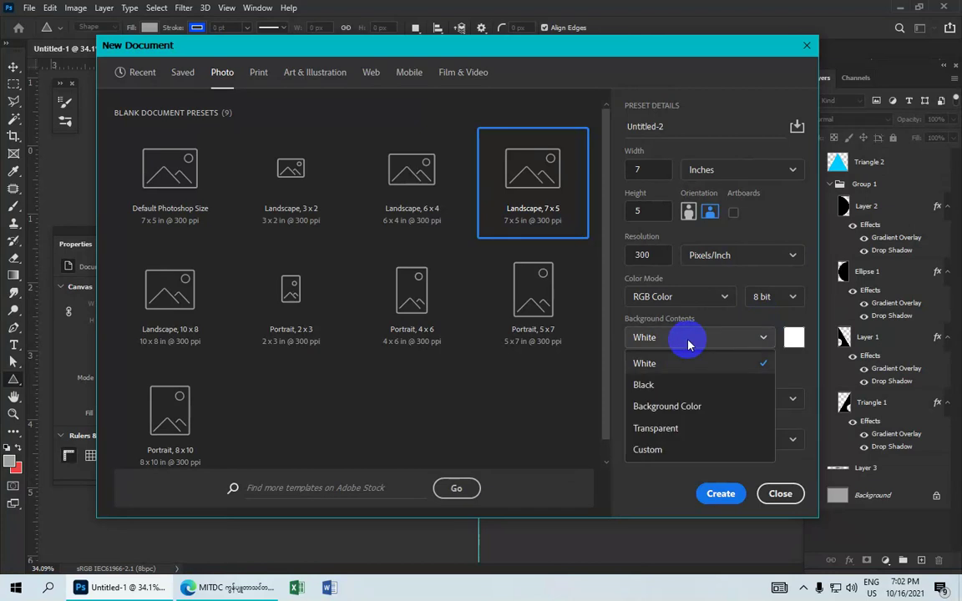
left_click(677, 365)
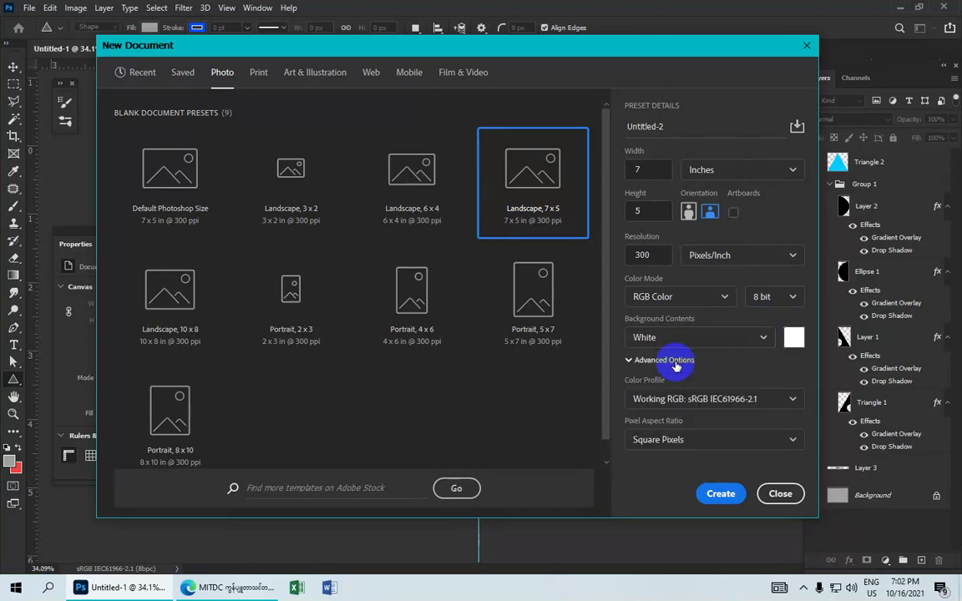
left_click(673, 440)
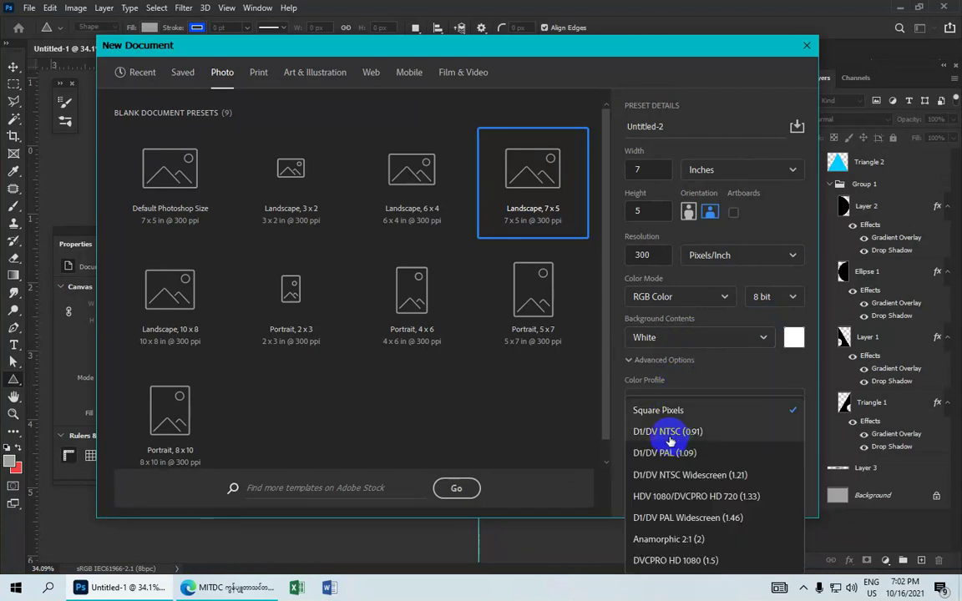
left_click(643, 409)
left_click(716, 495)
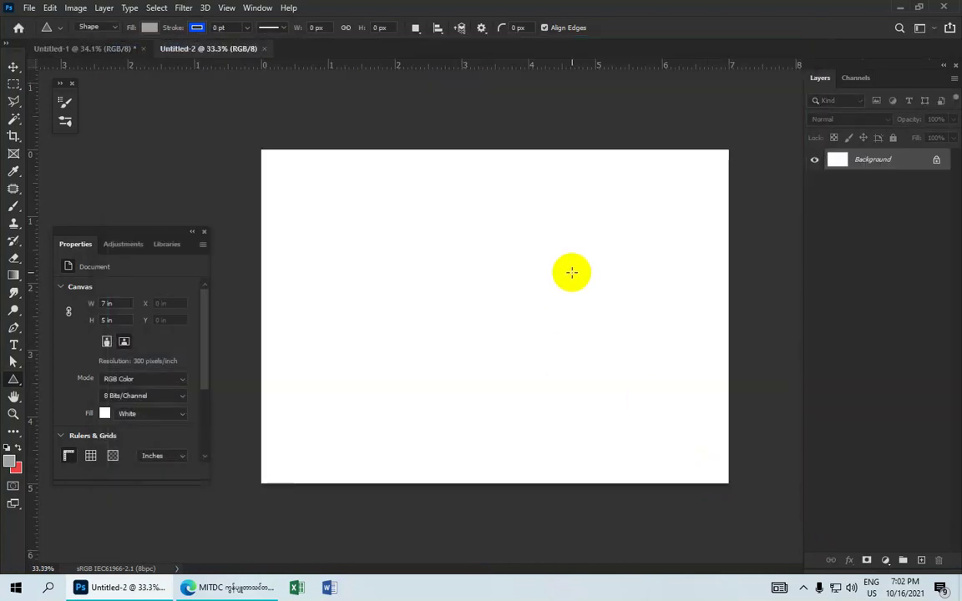
- Add a vertical guide at position 50% using View > New Guide
scroll(543, 263, "up", 2, "alt")
scroll(533, 260, "up", 2, "alt")
scroll(533, 260, "down", 1, "alt")
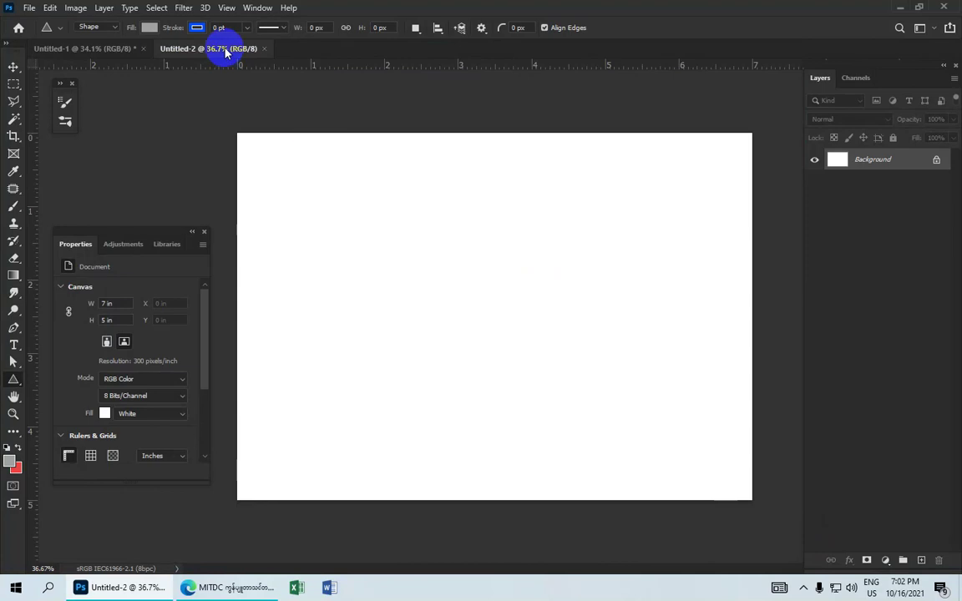
left_click(226, 8)
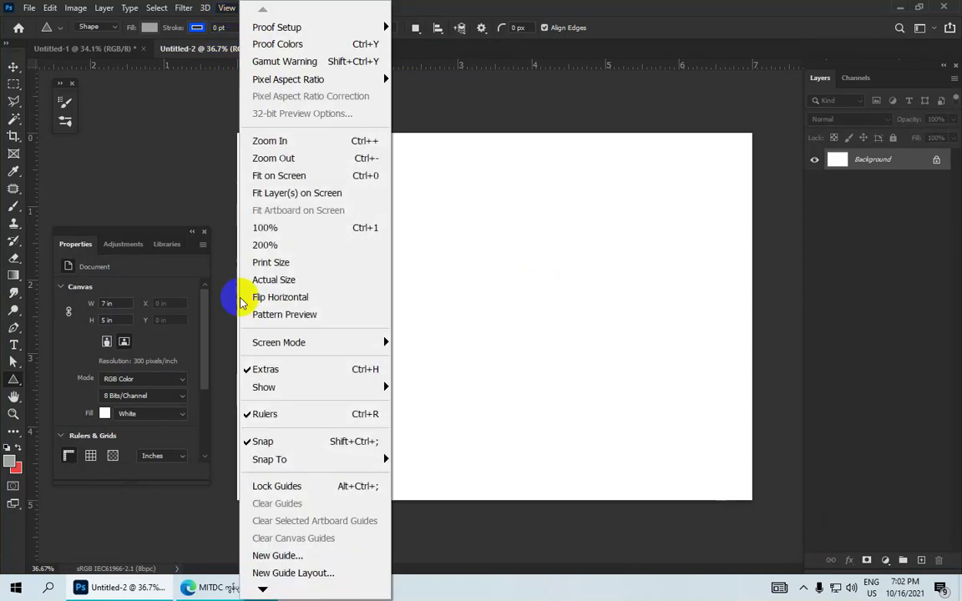
left_click(278, 555)
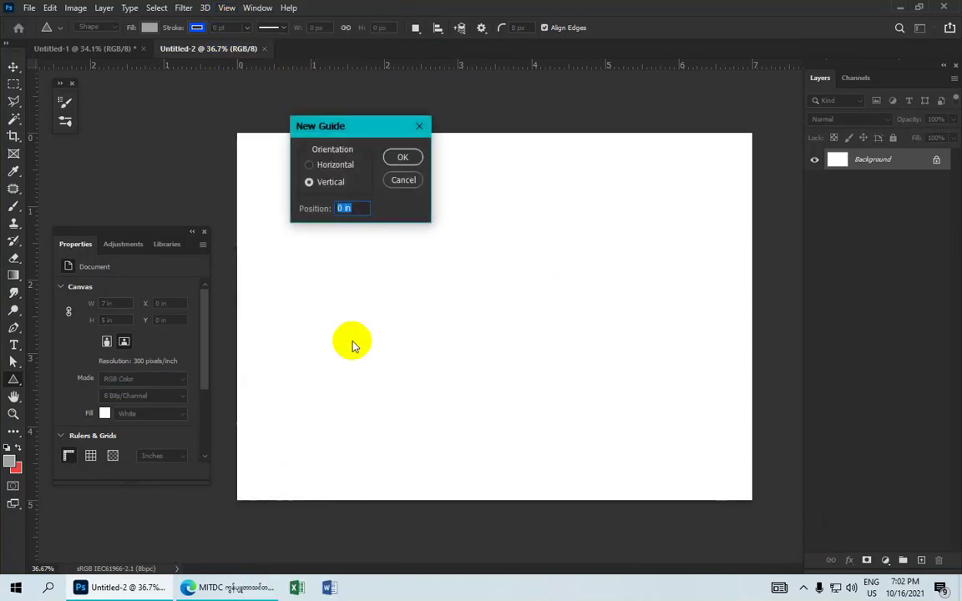
left_click(333, 184)
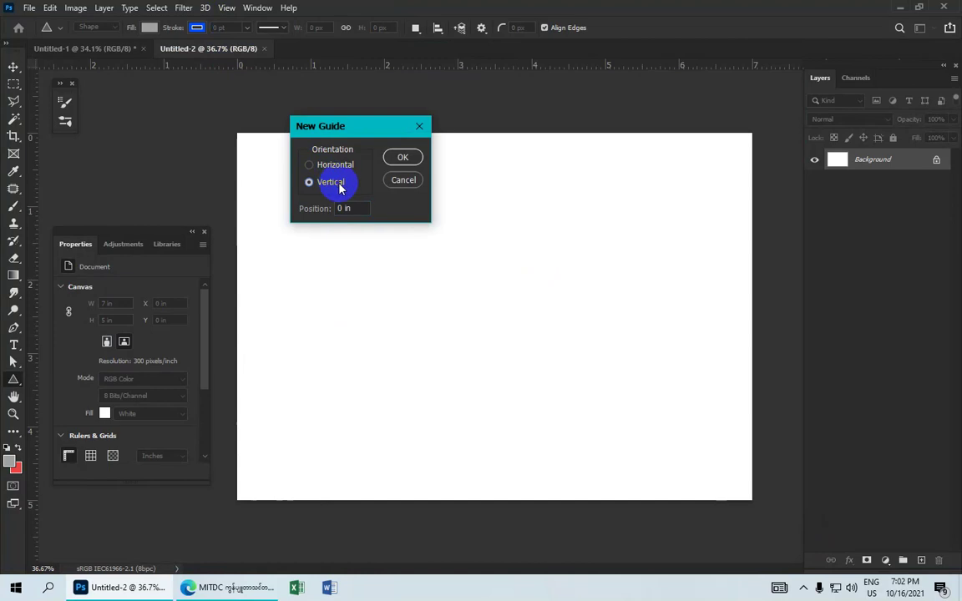
left_click(344, 209)
type("50")
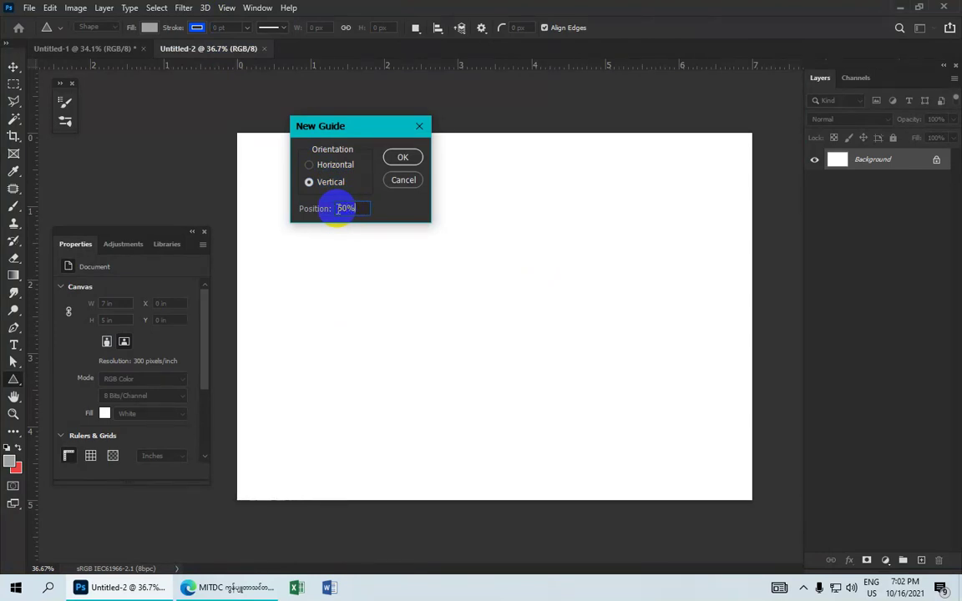
left_click(338, 210)
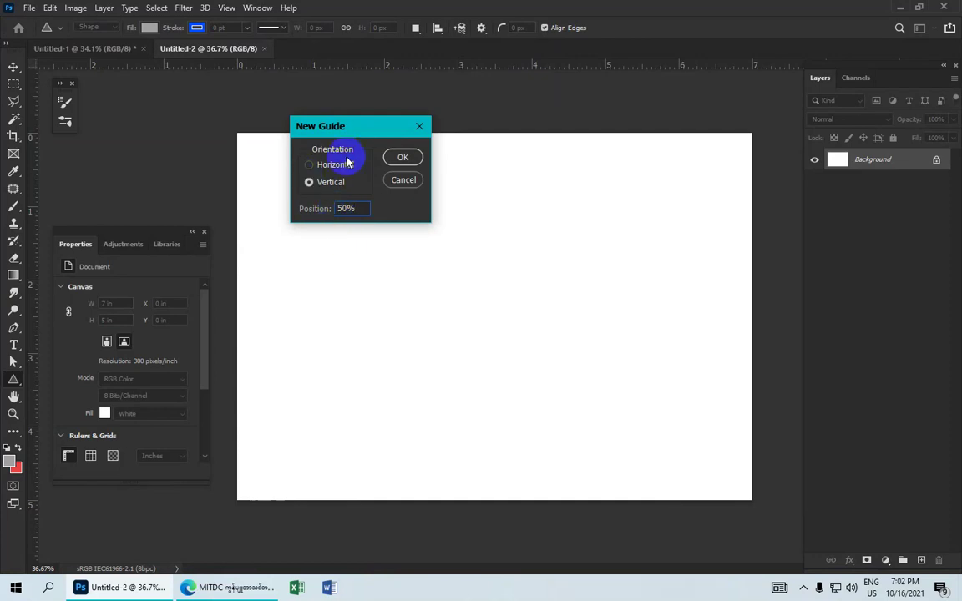
left_click(404, 159)
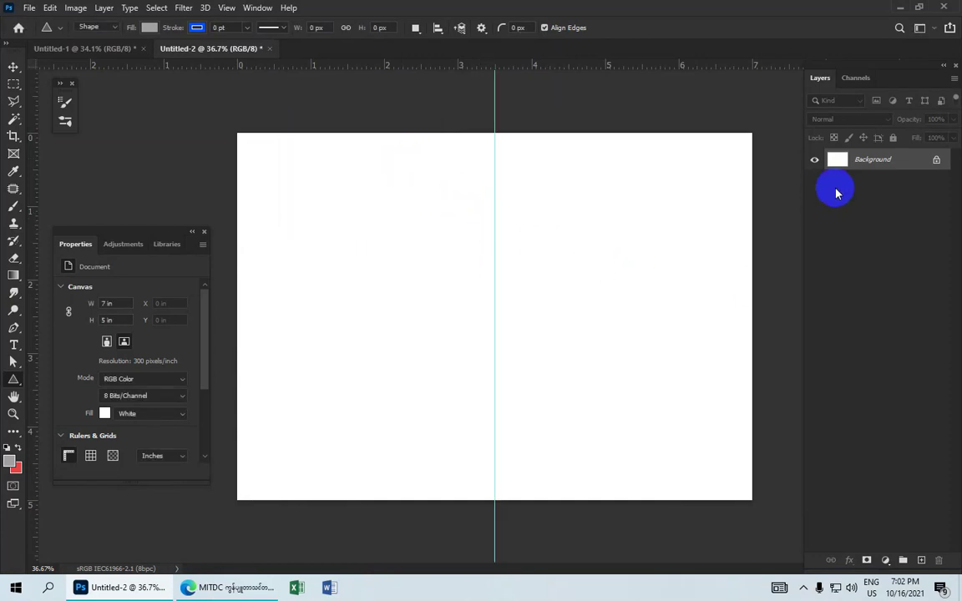
- Add a Gradient Fill layer and set its left colour stop to dark grey 6a6a6a
left_click(885, 560)
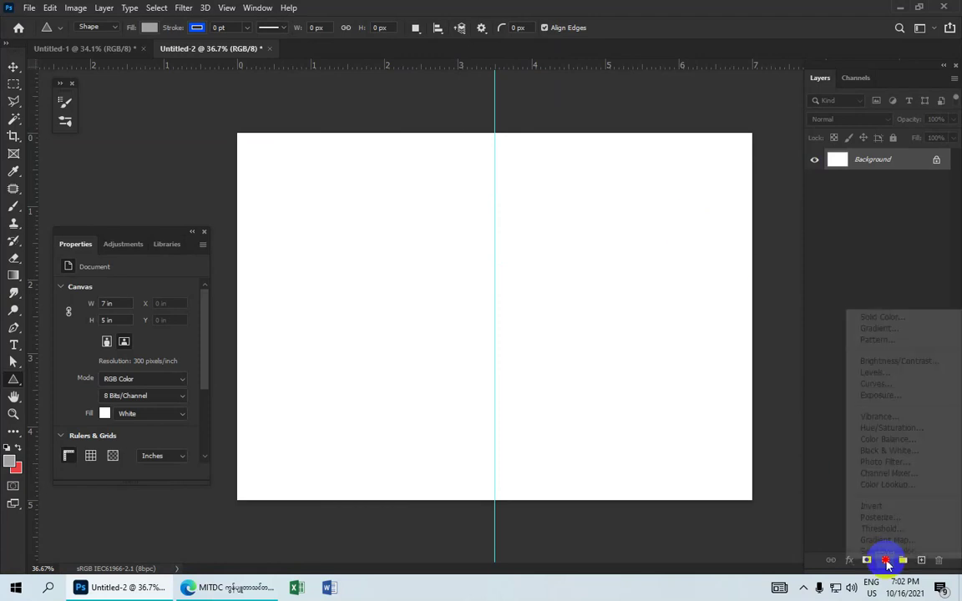
left_click(881, 328)
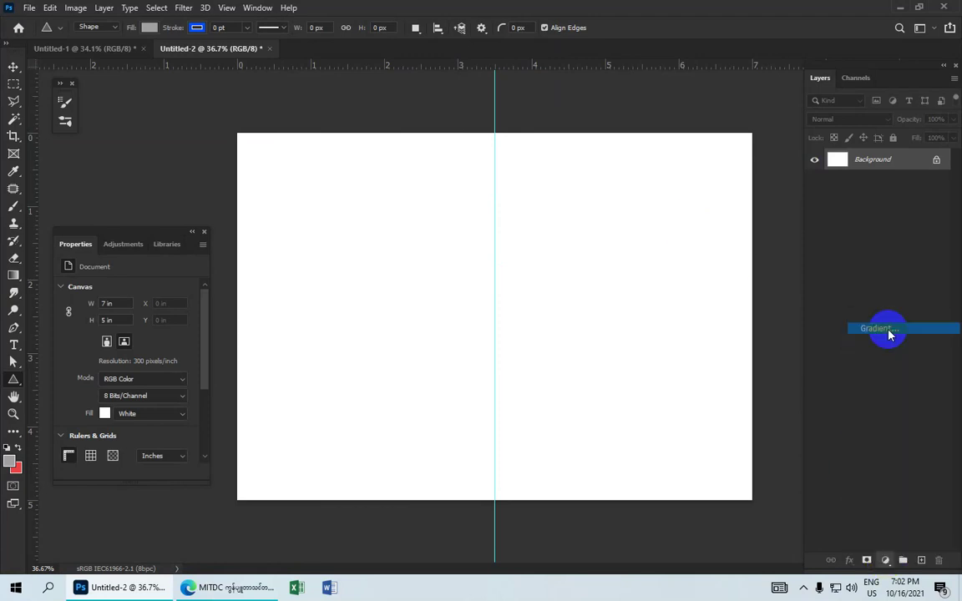
left_click(180, 133)
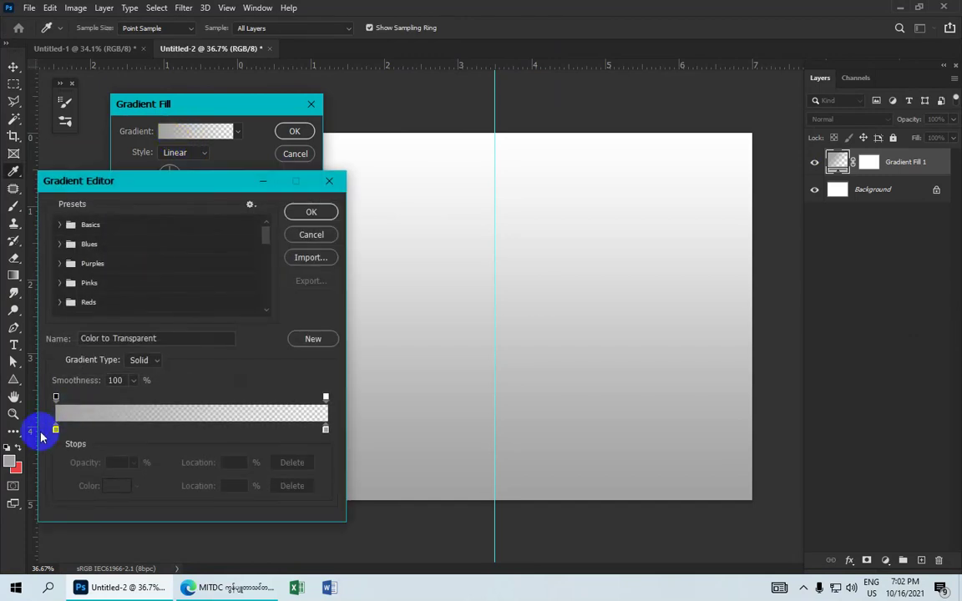
left_click(55, 430)
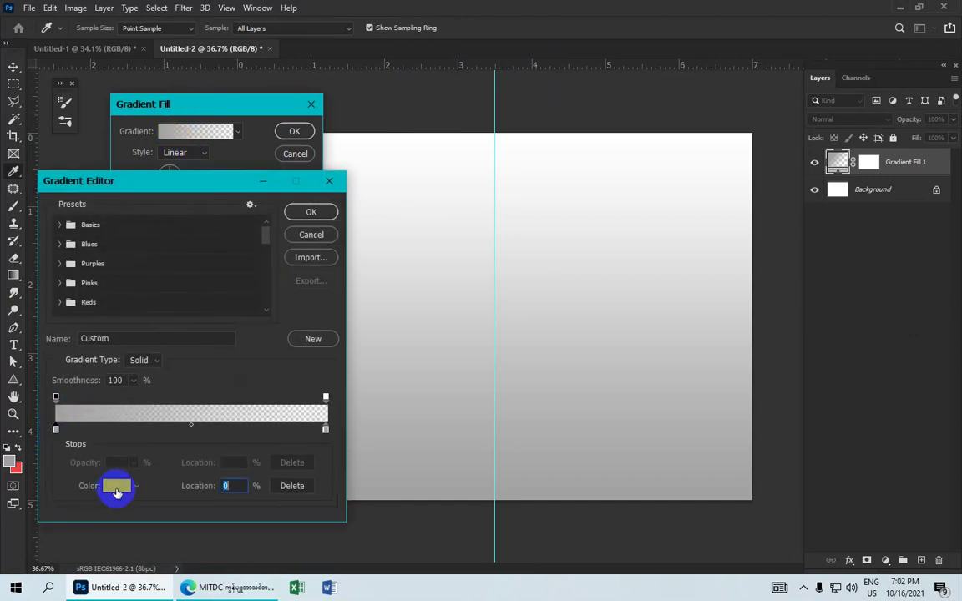
left_click(116, 485)
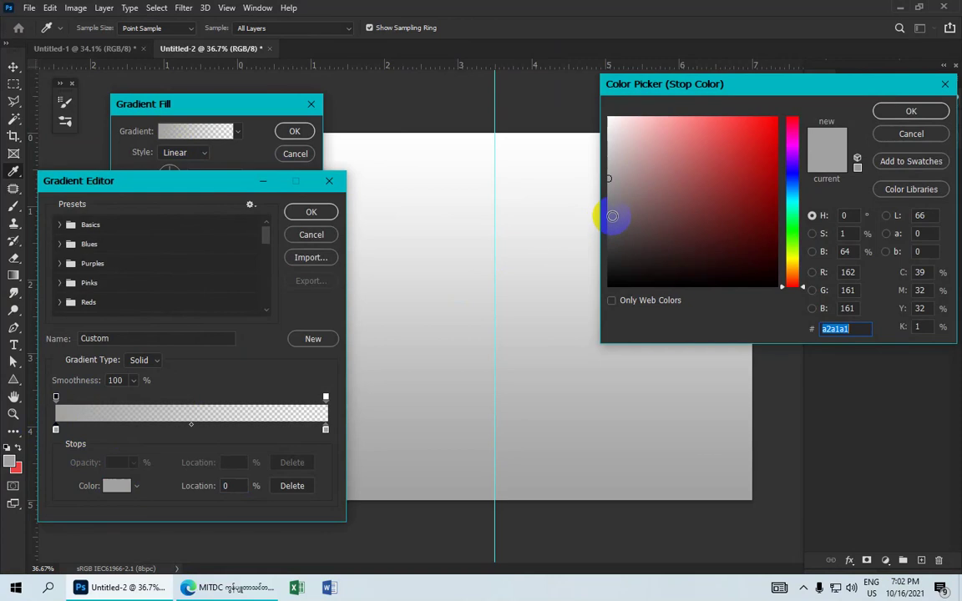
left_click(611, 216)
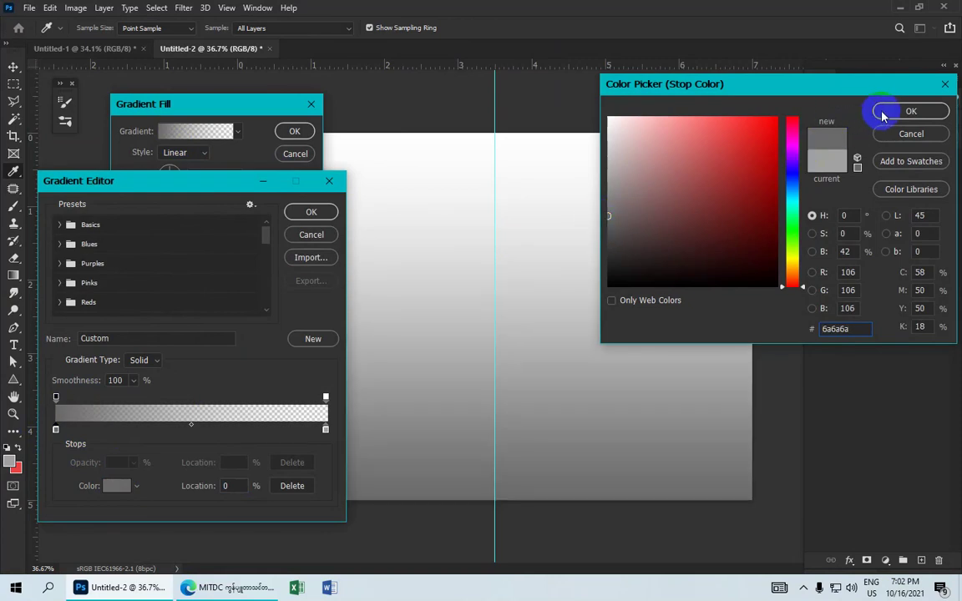
left_click(909, 111)
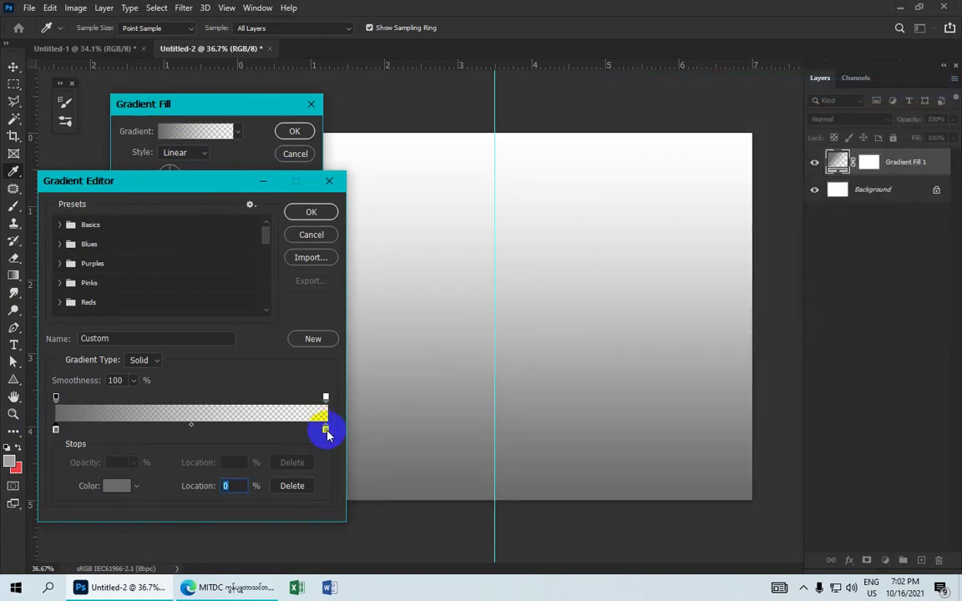
- Set the right stop to grey a4a4a4 at 100% opacity and apply the gradient fill
left_click(326, 430)
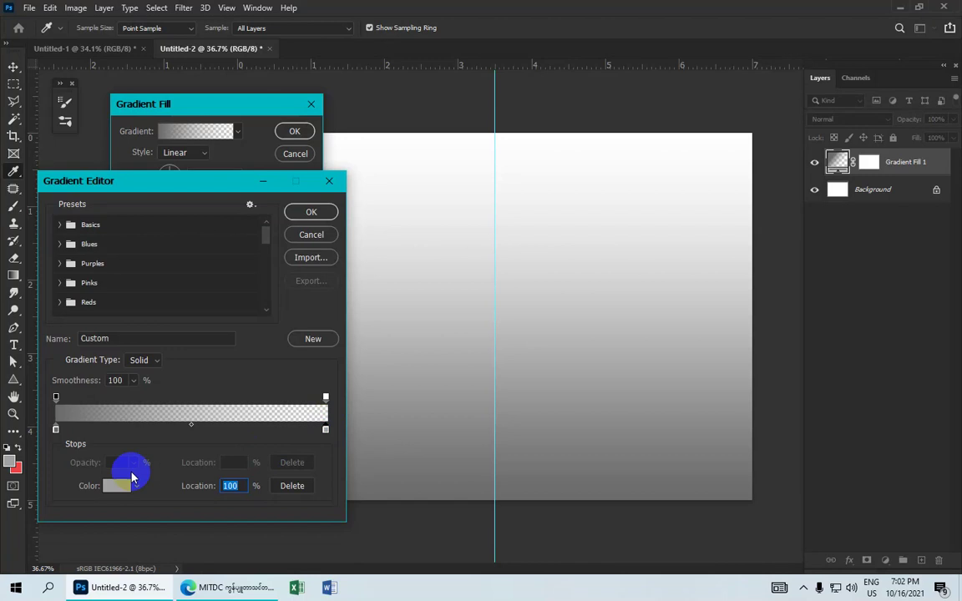
left_click(118, 485)
left_click(605, 173)
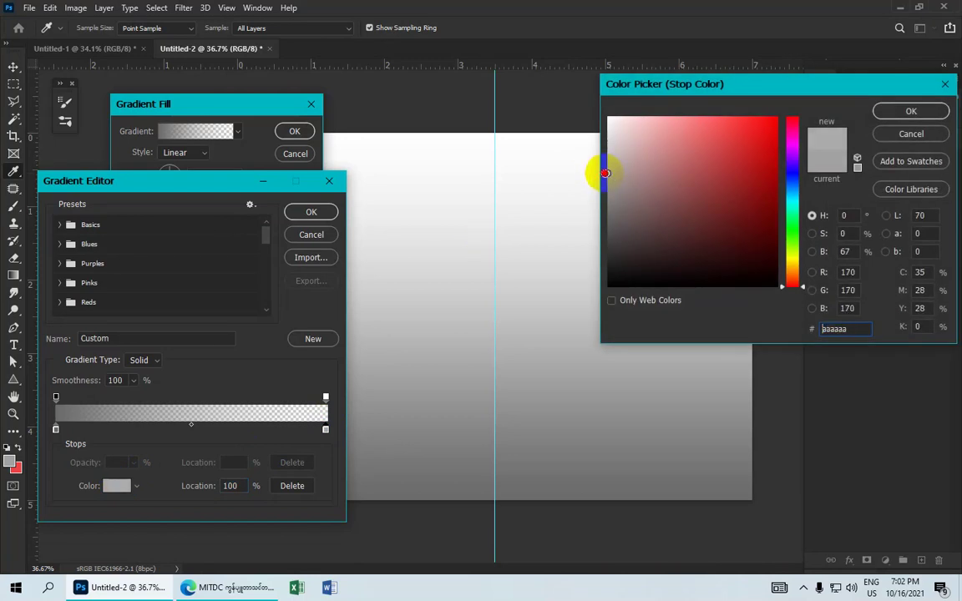
left_click_drag(607, 173, 608, 177)
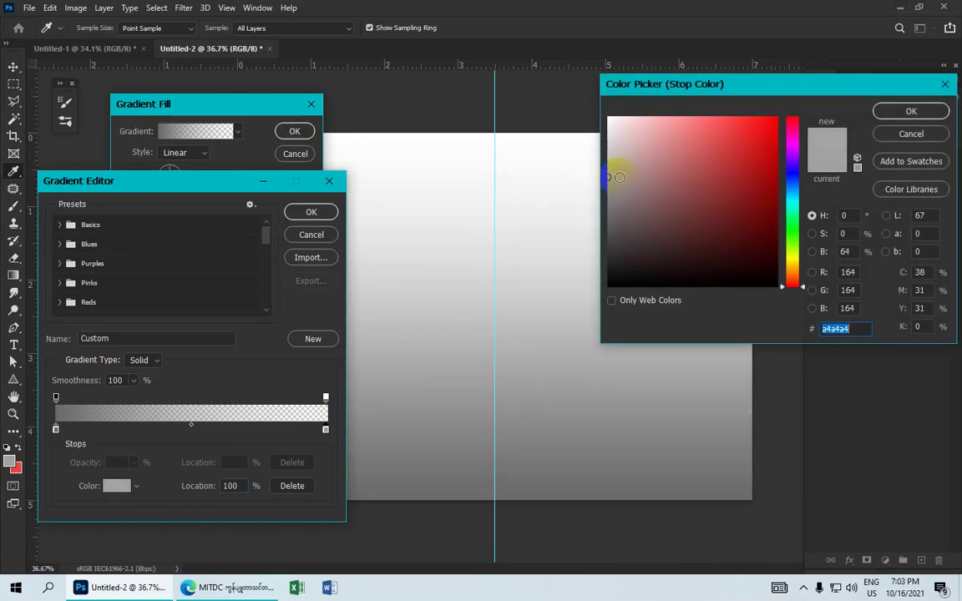
left_click(883, 111)
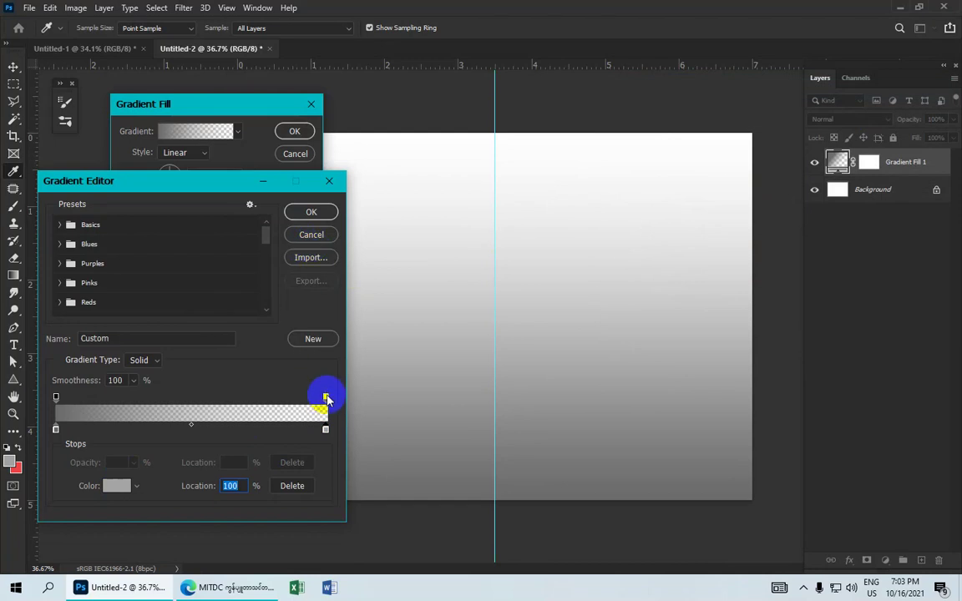
left_click(324, 398)
left_click(325, 398)
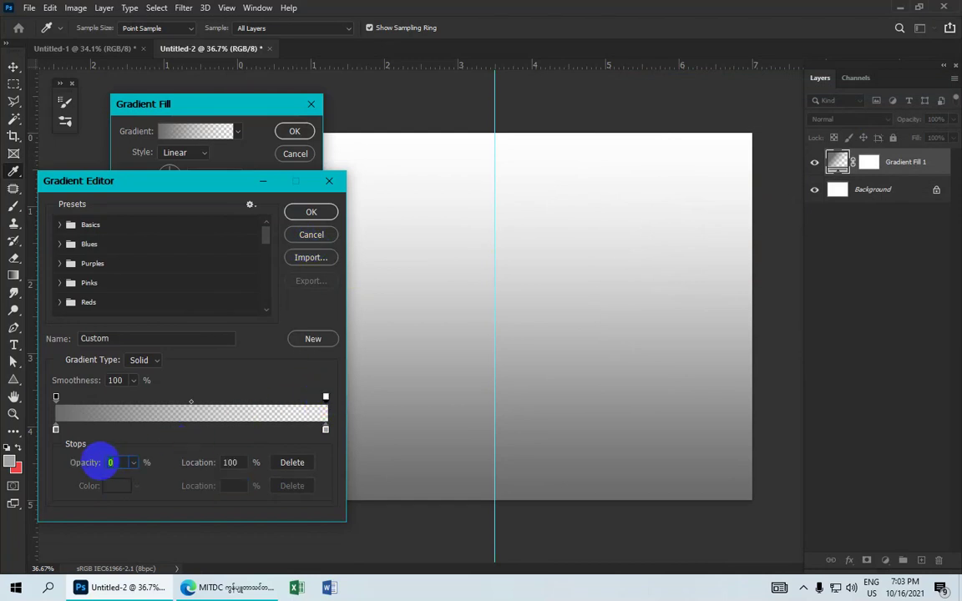
type("00")
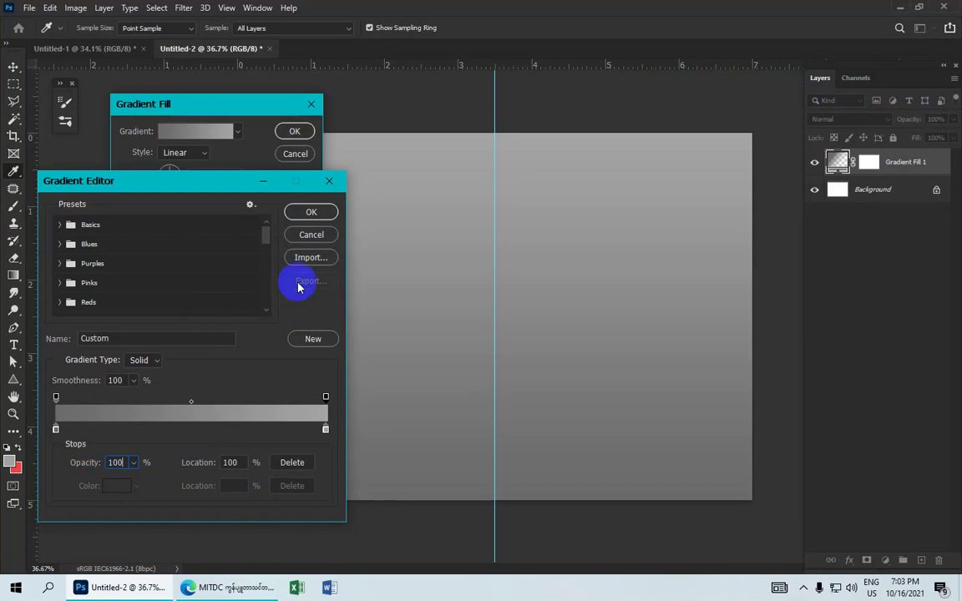
left_click(311, 212)
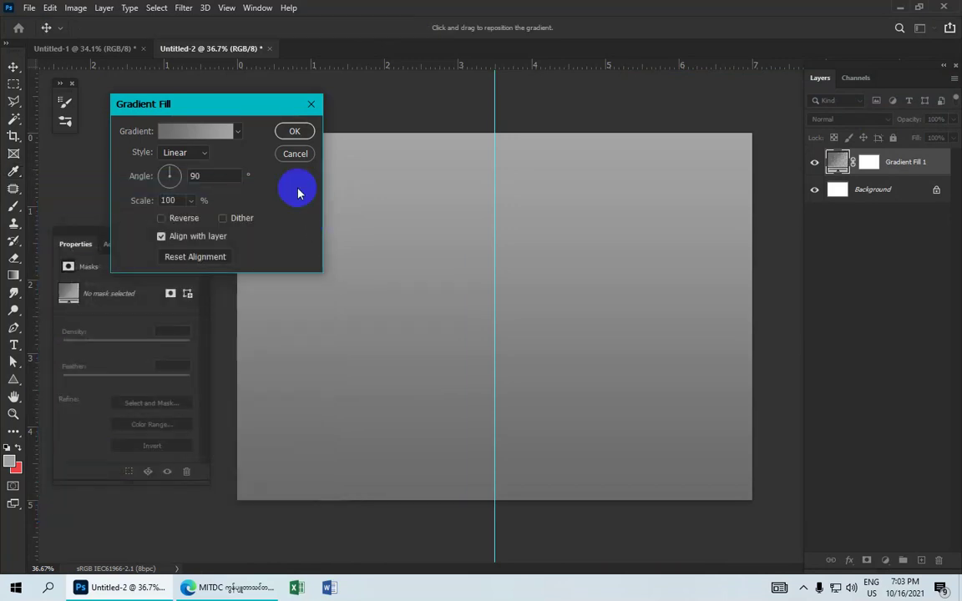
left_click(293, 131)
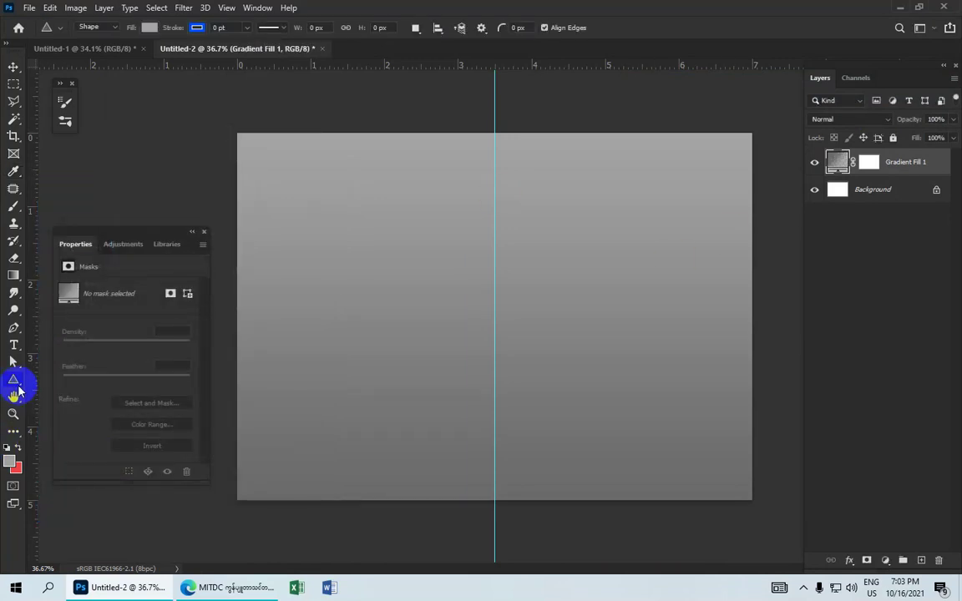
- Draw a triangle with the Triangle Tool from the centre guide, redrawing it smaller after undoing
right_click(14, 379)
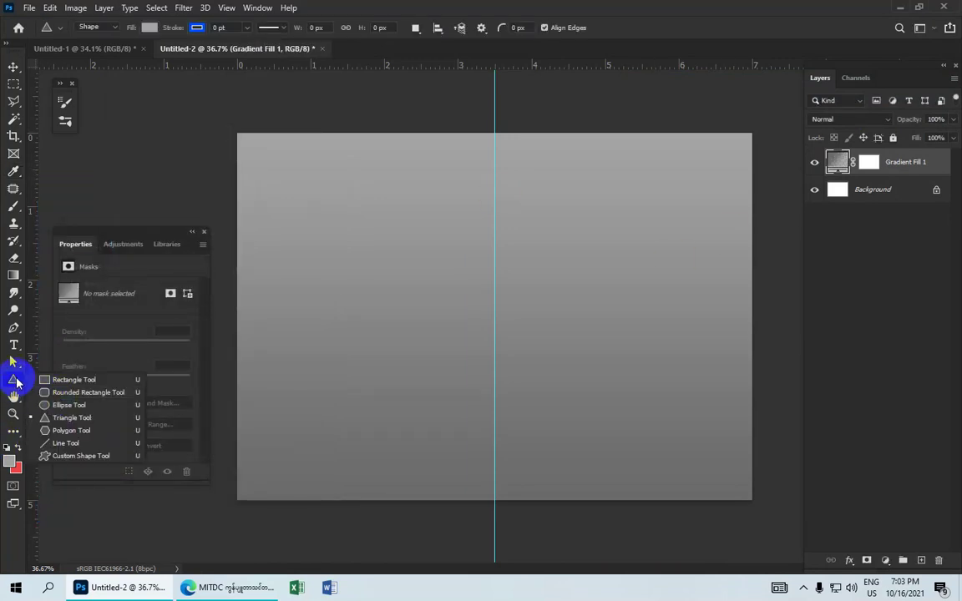
left_click(82, 421)
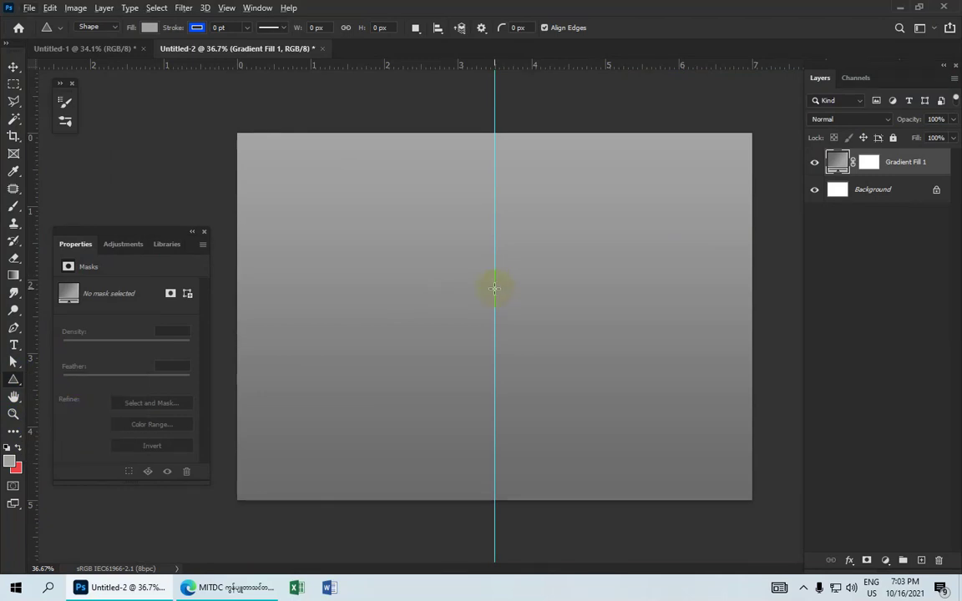
mouse_move(494, 288)
left_mouse_down()
mouse_move(580, 361)
mouse_move(709, 438)
mouse_move(712, 455)
mouse_move(676, 426)
mouse_move(641, 416)
left_mouse_up()
key("super+space")
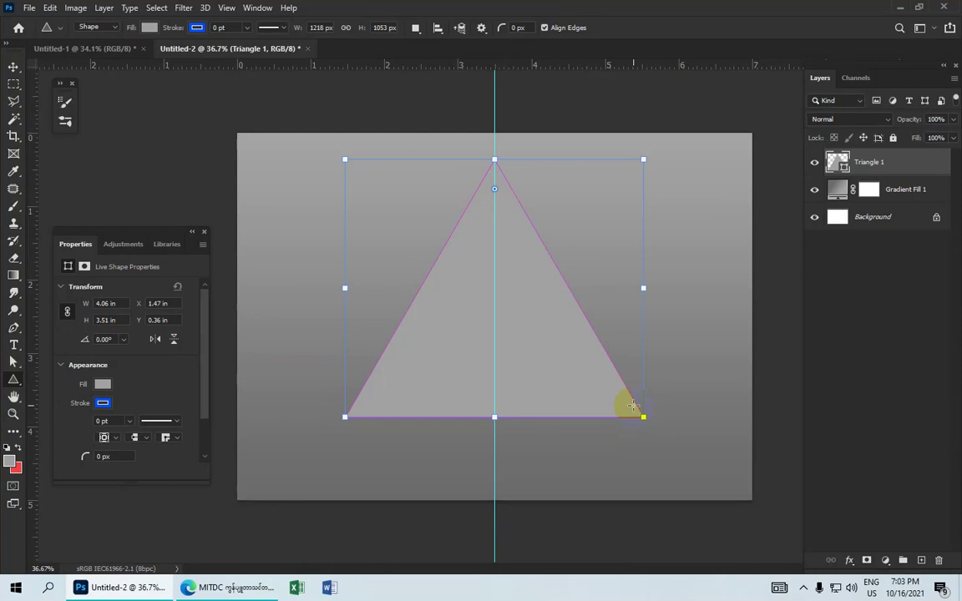
key("ctrl+z")
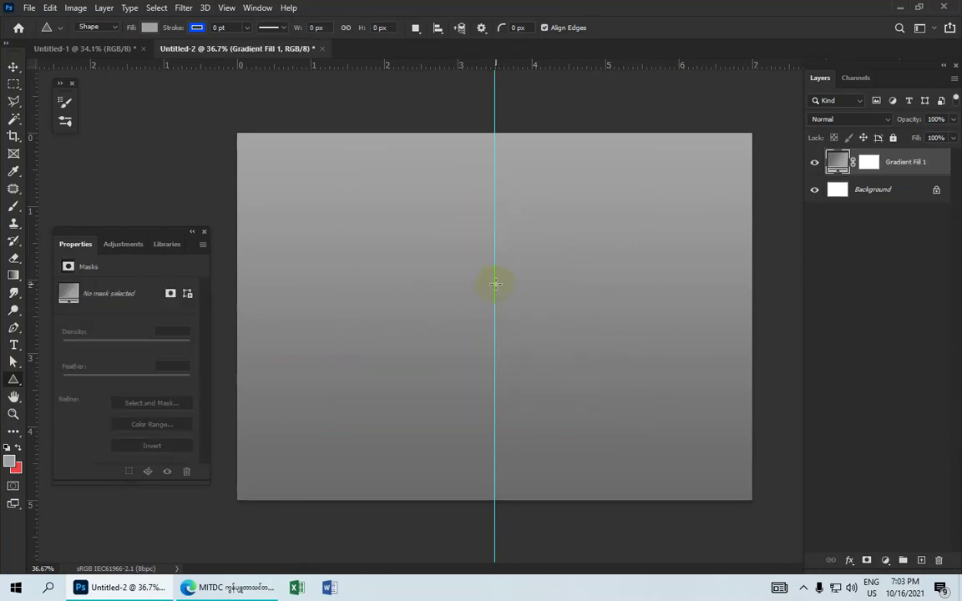
left_click_drag(494, 286, 718, 482)
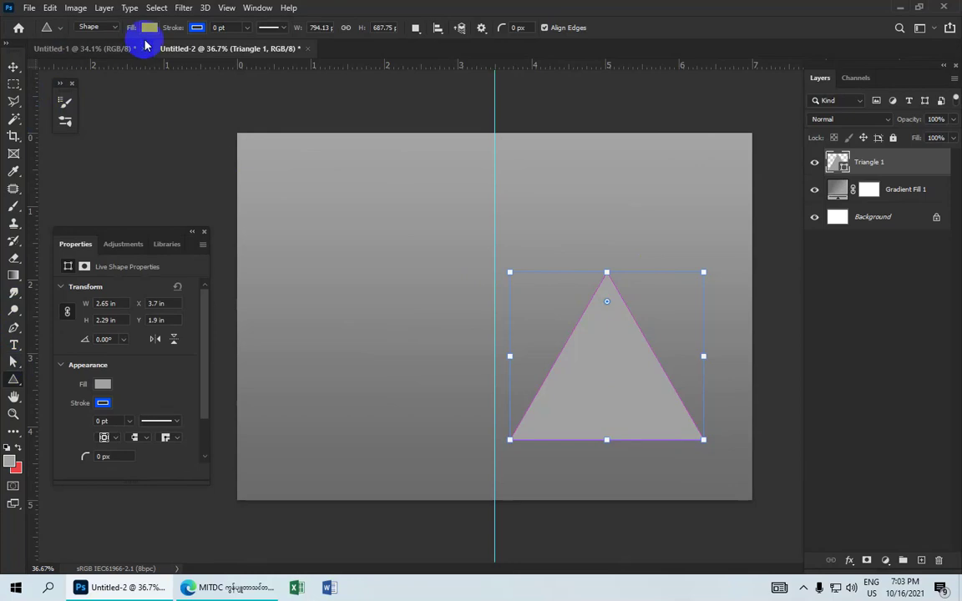
left_click(146, 28)
- Fill the triangle with black and rasterize its layer
left_click(148, 97)
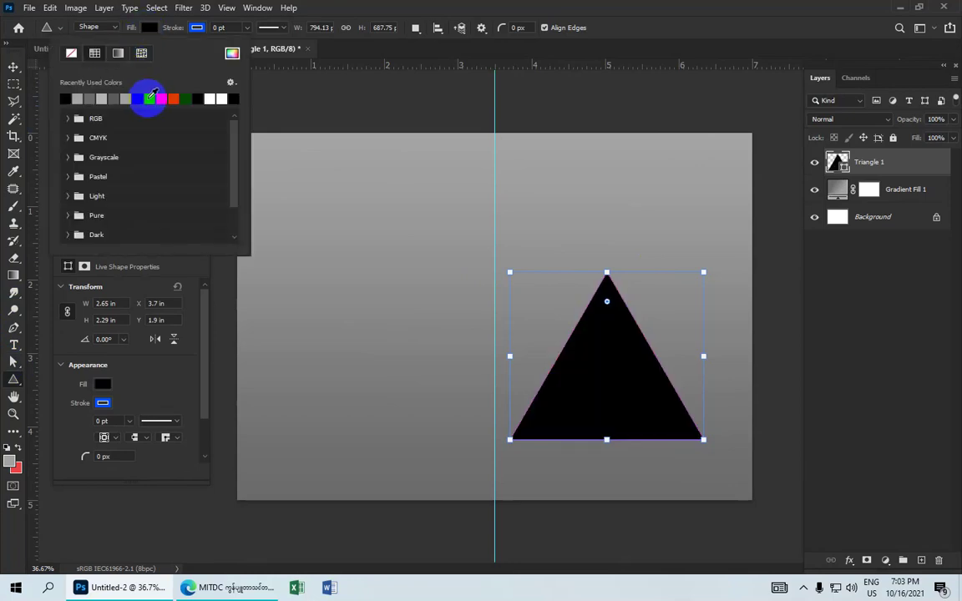
right_click(868, 165)
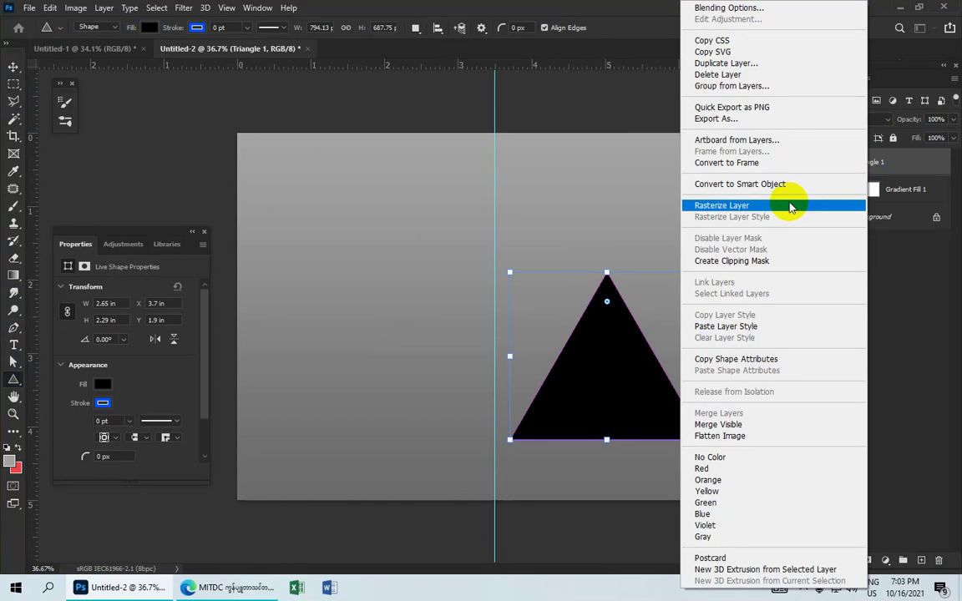
left_click(790, 207)
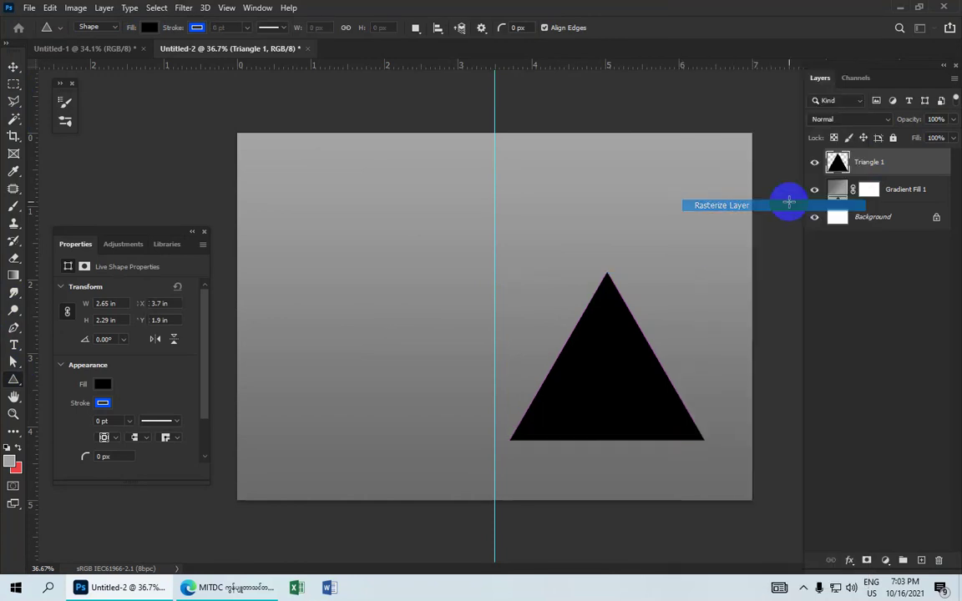
- Centre the triangle on the middle guide and enlarge it to 3.06 × 2.65 in
left_click(12, 68)
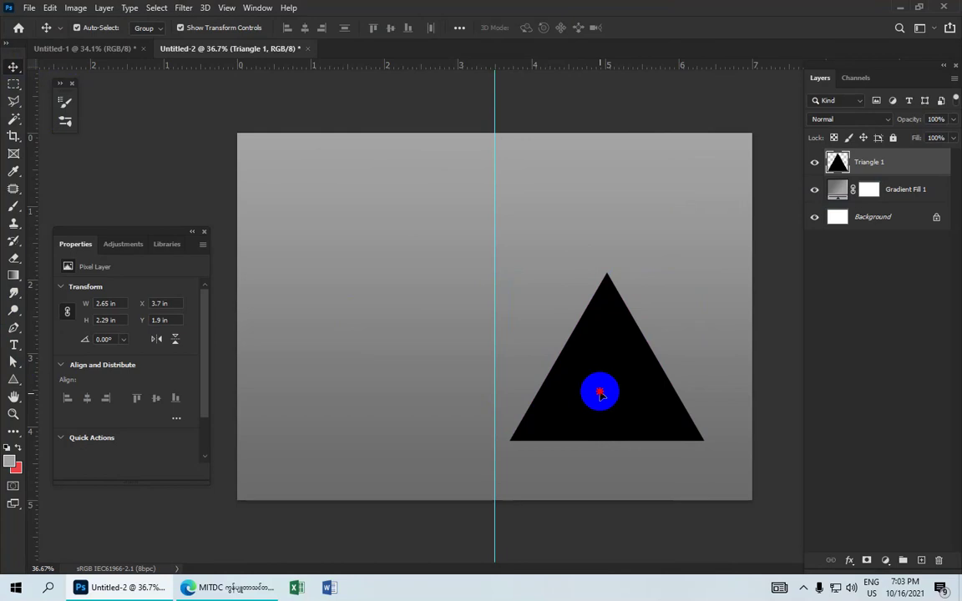
mouse_move(599, 392)
left_mouse_down()
mouse_move(518, 351)
mouse_move(487, 320)
left_mouse_up()
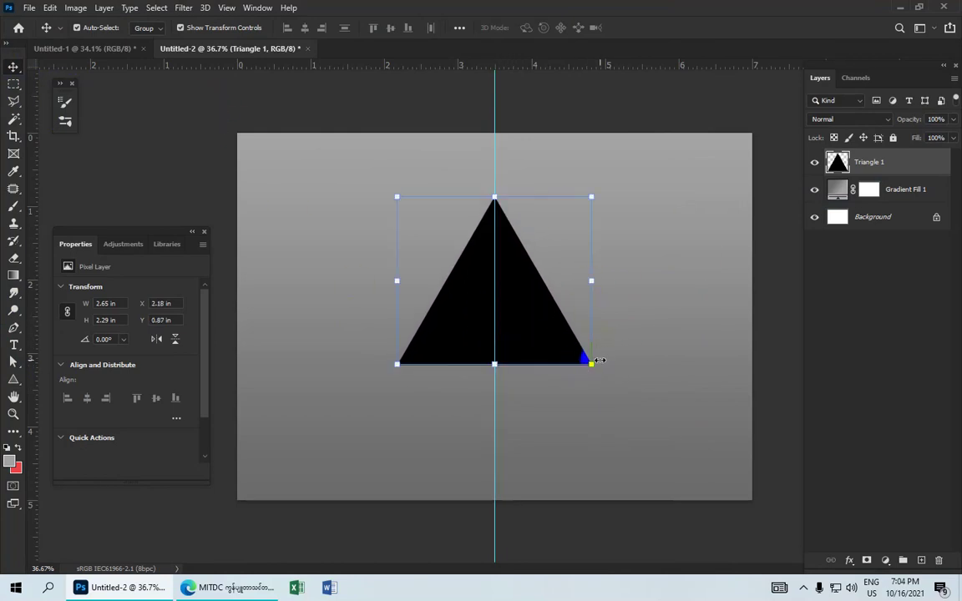
left_click_drag(591, 364, 610, 377)
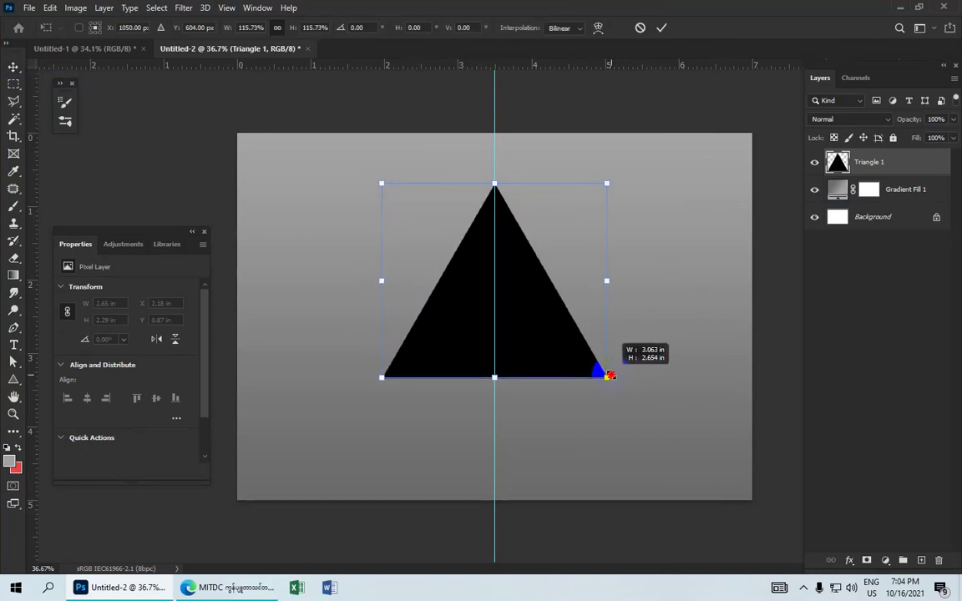
left_click_drag(566, 326, 568, 335)
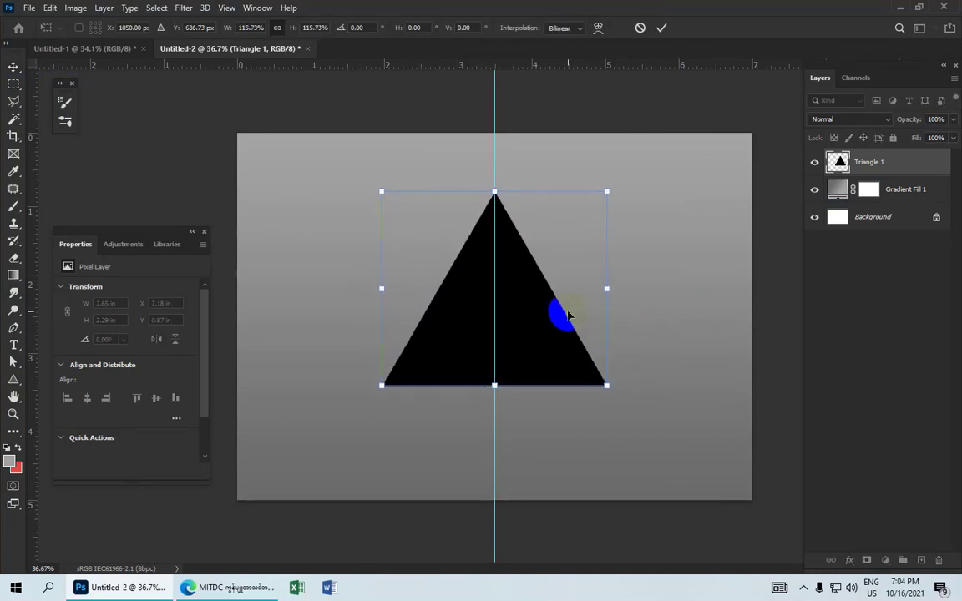
left_click(661, 30)
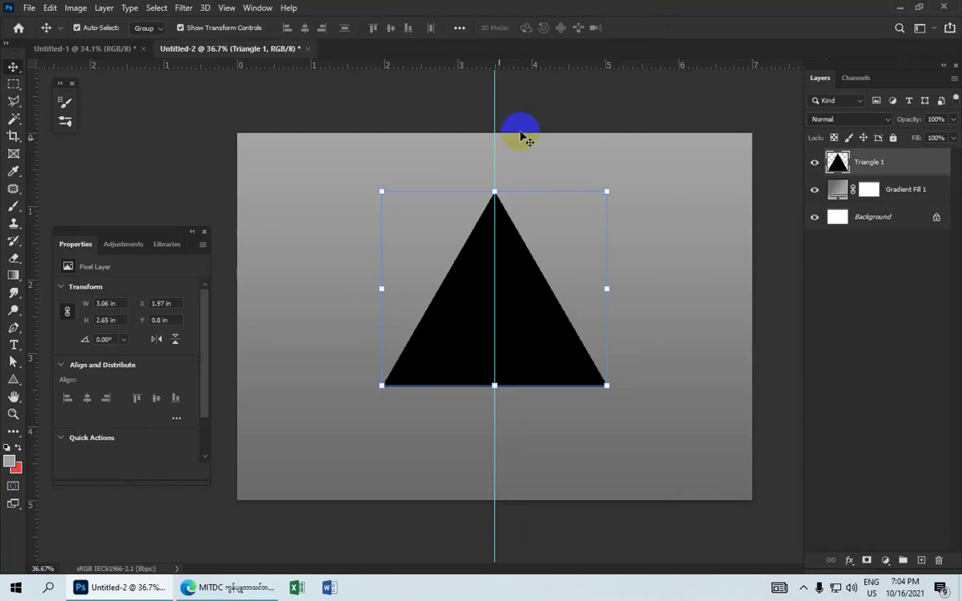
- Select the triangle's right half with a rectangular marquee and cut it to Layer 1
left_click(11, 87)
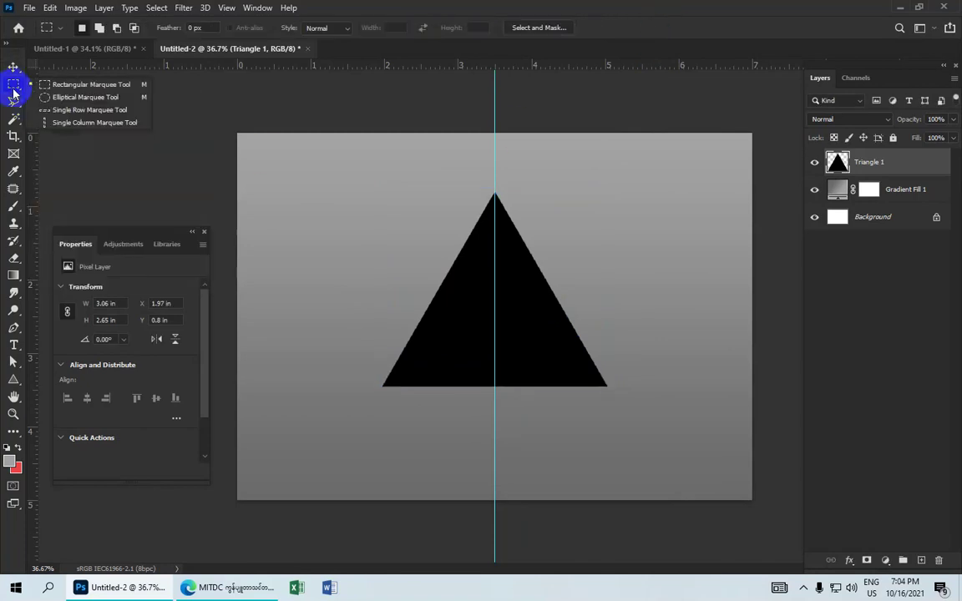
left_click(128, 86)
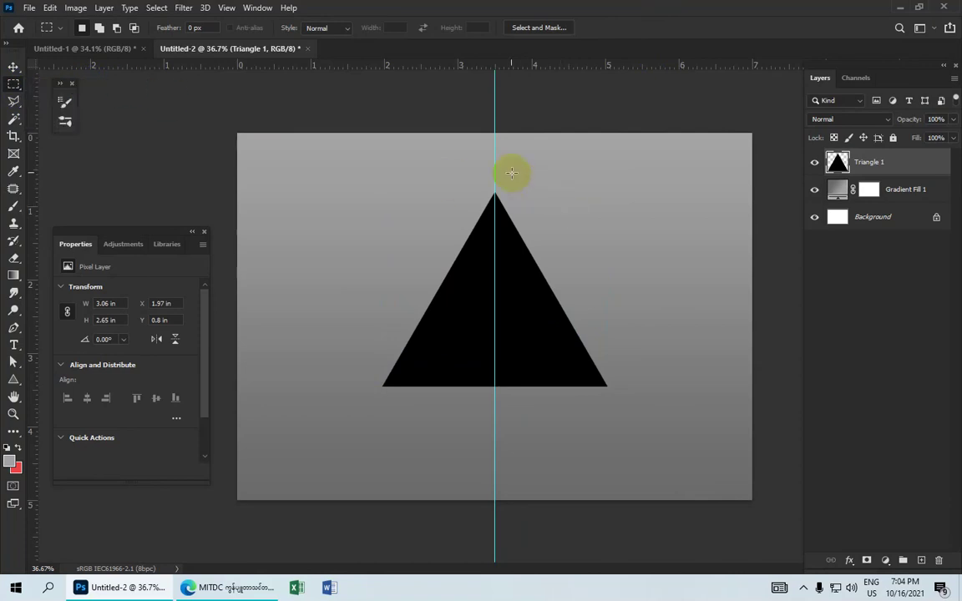
mouse_move(493, 164)
left_mouse_down()
mouse_move(604, 411)
mouse_move(650, 417)
left_mouse_up()
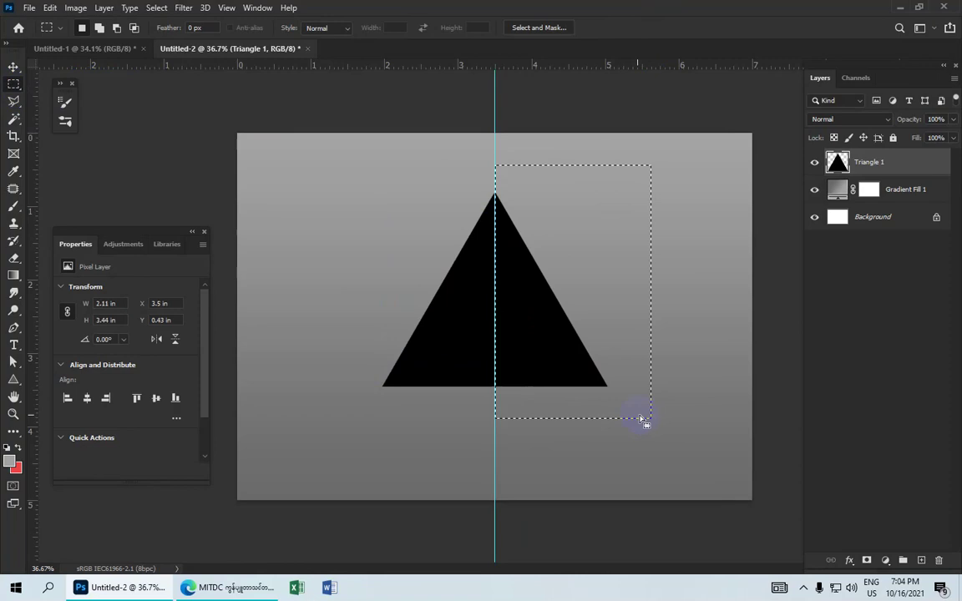
right_click(542, 333)
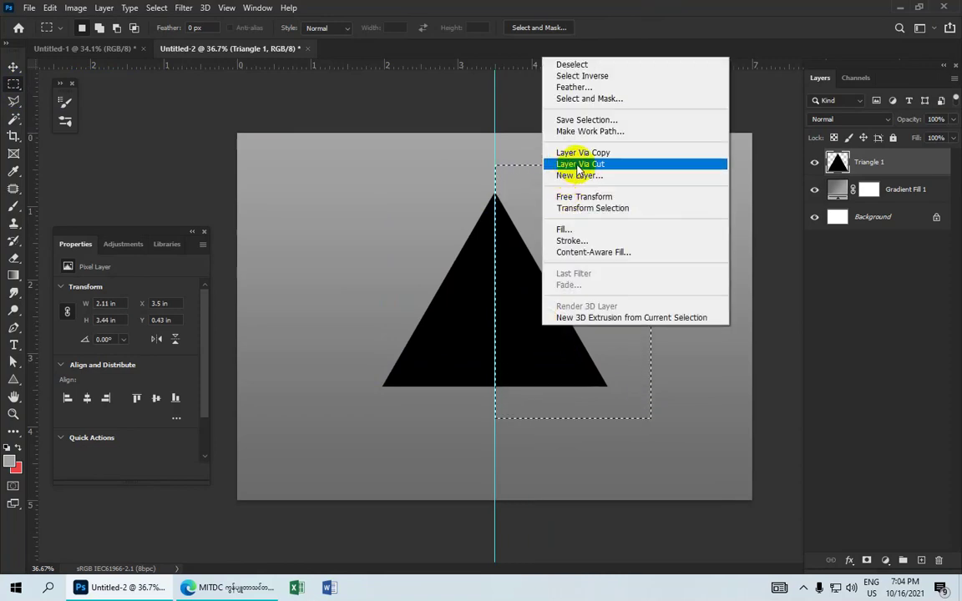
left_click(576, 165)
- Toggle both halves' visibility to check the split, leaving both layers visible
left_click(814, 162)
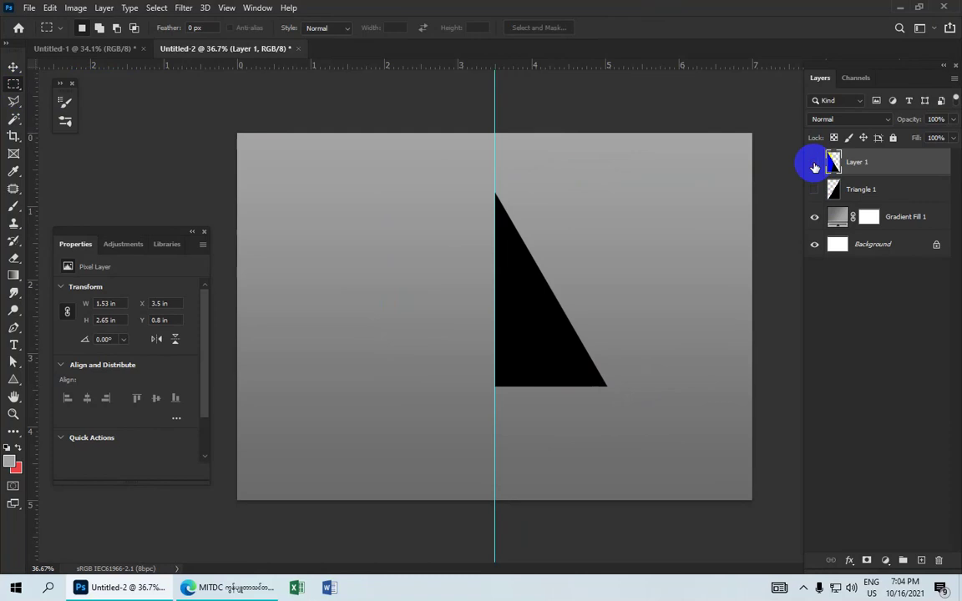
left_click(814, 190)
left_click(814, 190)
left_click(816, 164)
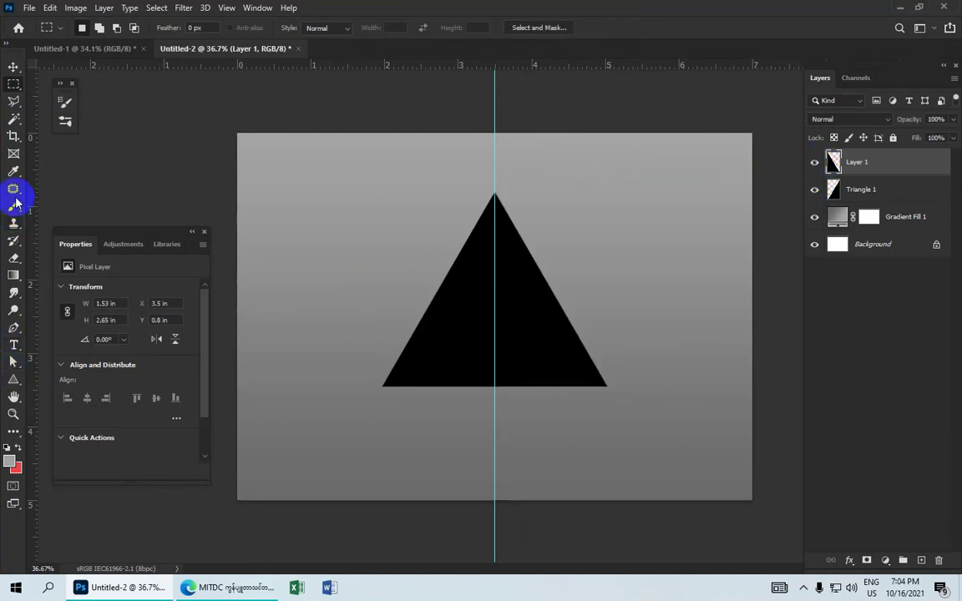
- Draw a circular elliptical-marquee selection centred on the triangle
right_click(15, 87)
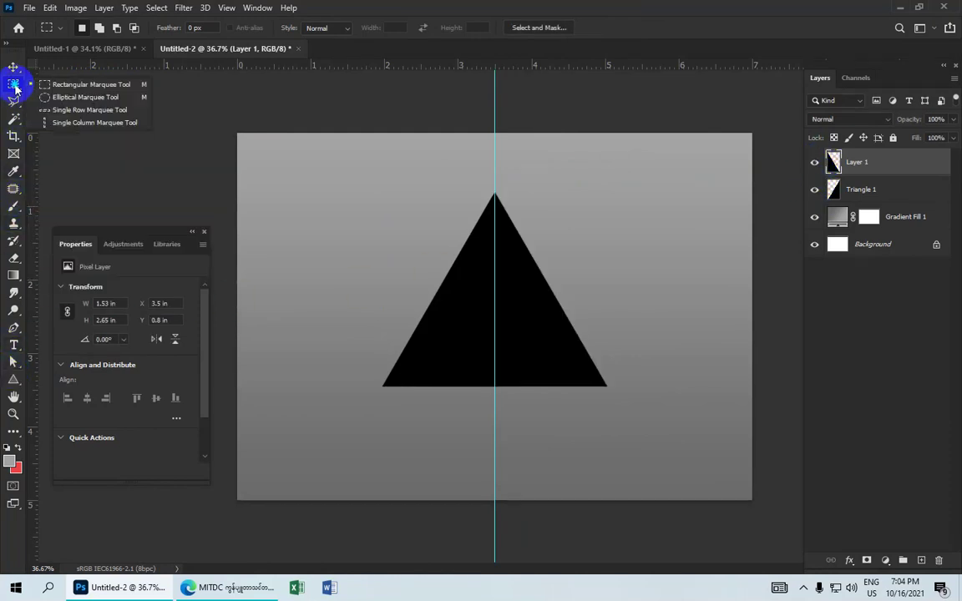
left_click(91, 98)
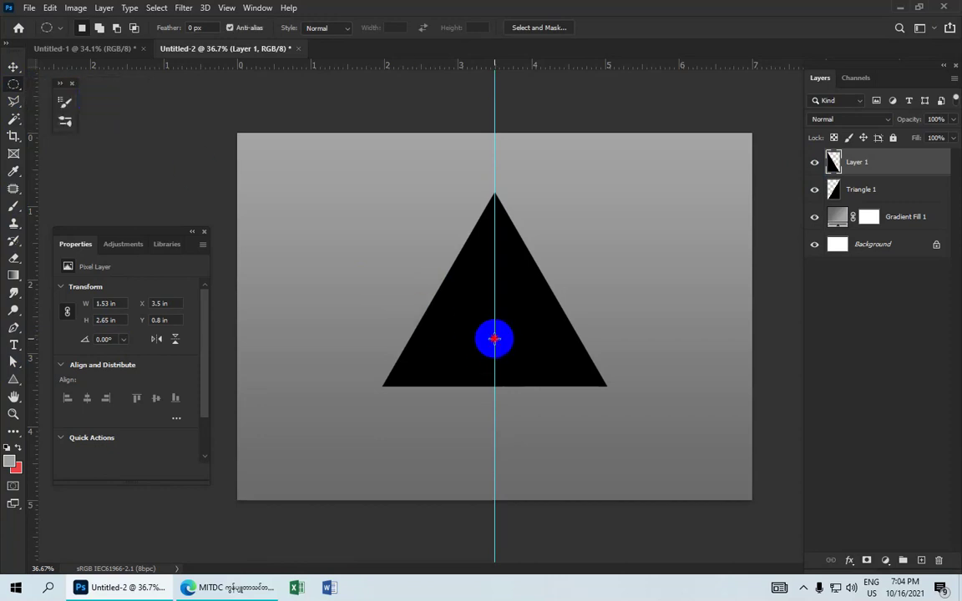
left_click_drag(494, 338, 539, 375)
left_click_drag(493, 336, 539, 373)
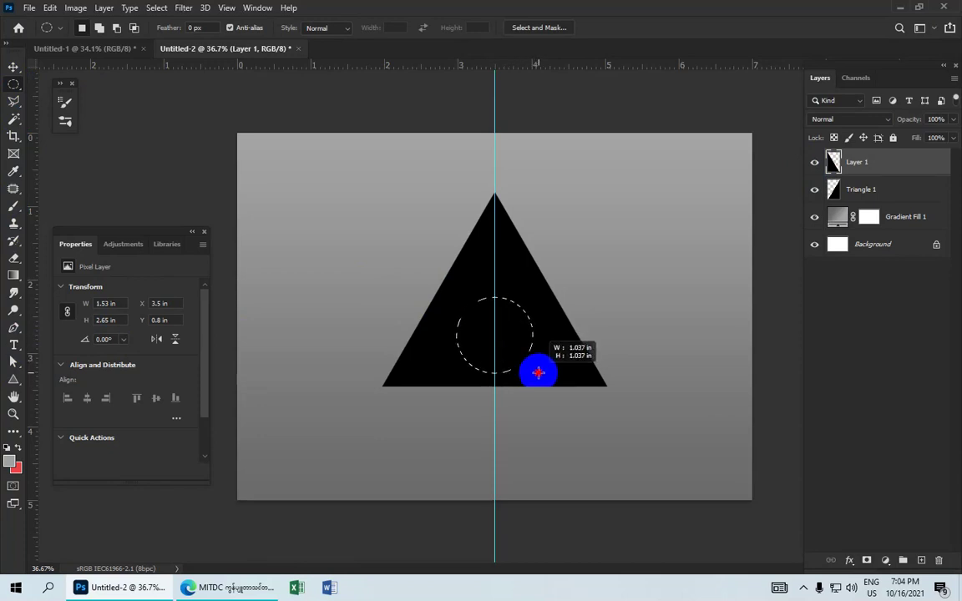
left_click_drag(539, 373, 538, 376)
- Delete the circle from both Layer 1 and Triangle 1, then deselect
left_click(833, 160)
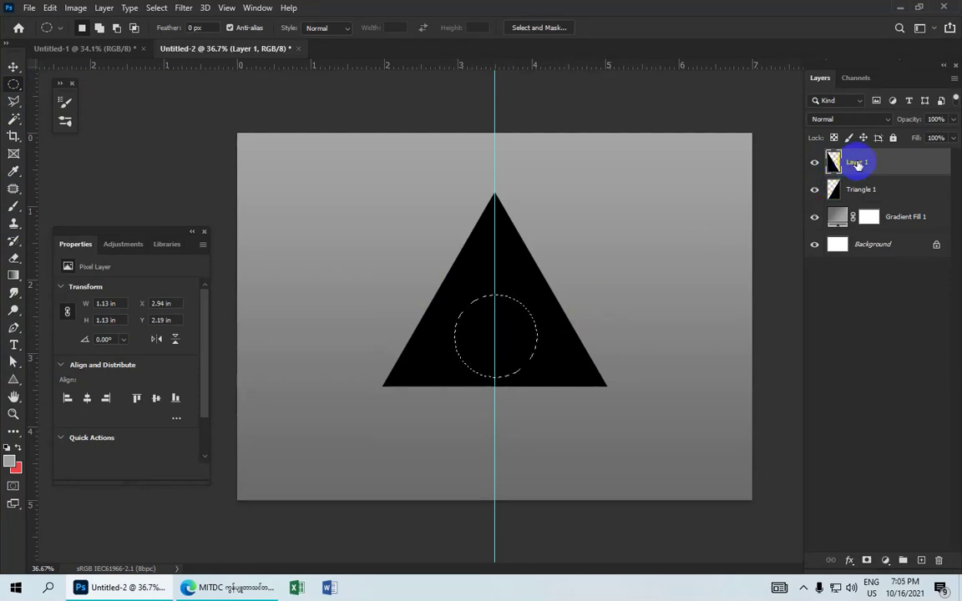
key("Delete")
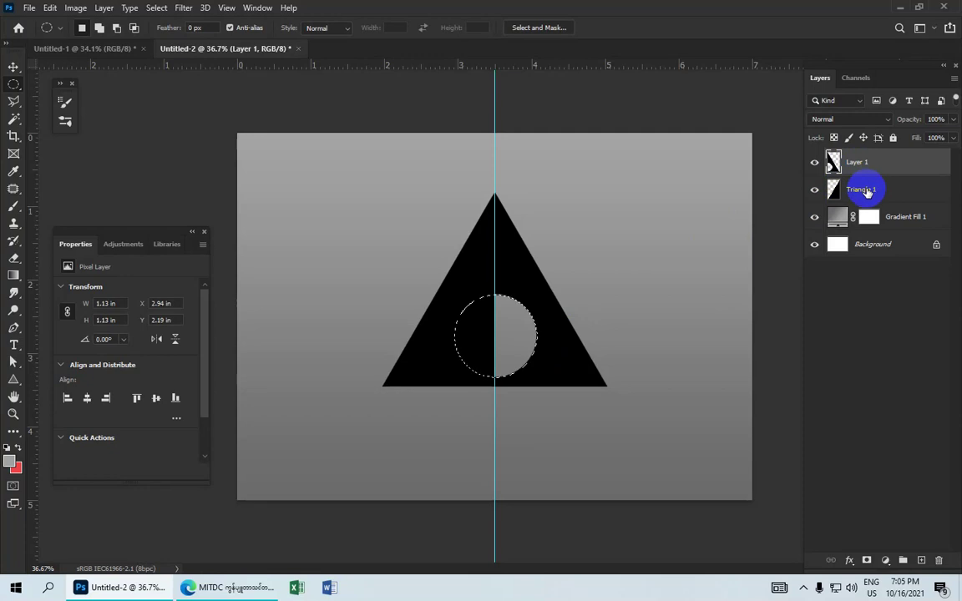
left_click(866, 191)
key("Delete")
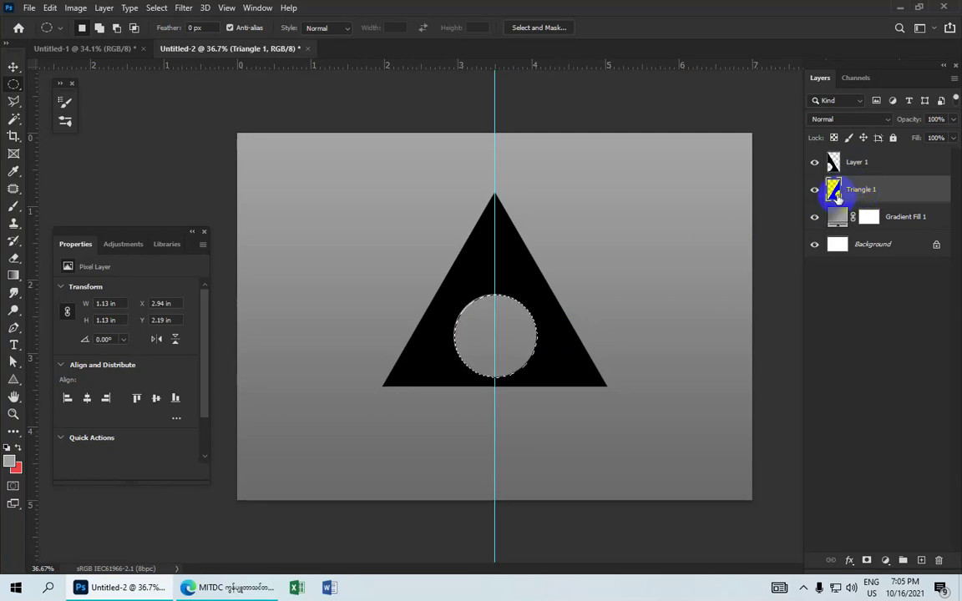
left_click(836, 194)
key("ctrl+d")
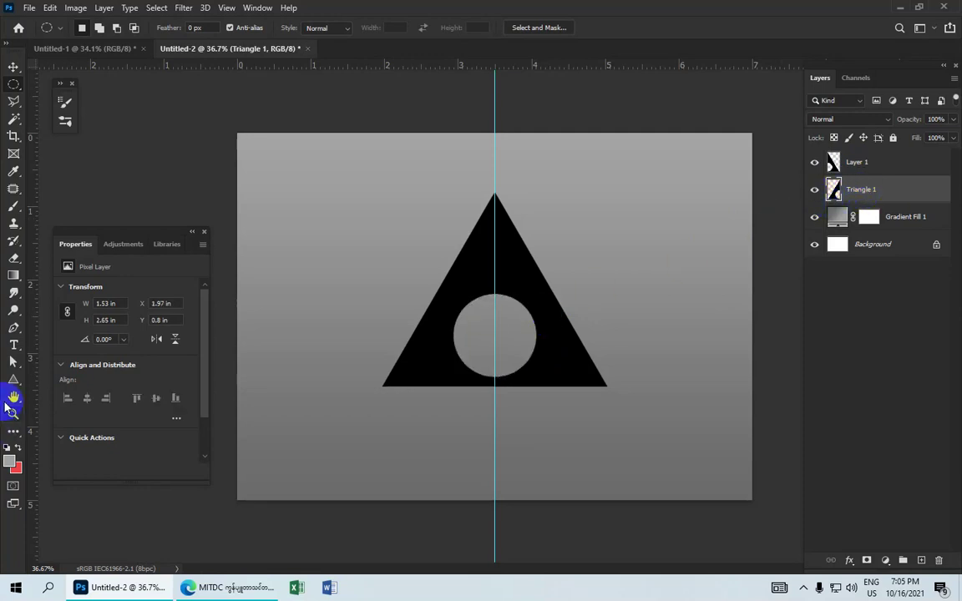
- Draw a circle shape with the Ellipse Tool, slightly smaller than the hole, from its centre
left_click(13, 380)
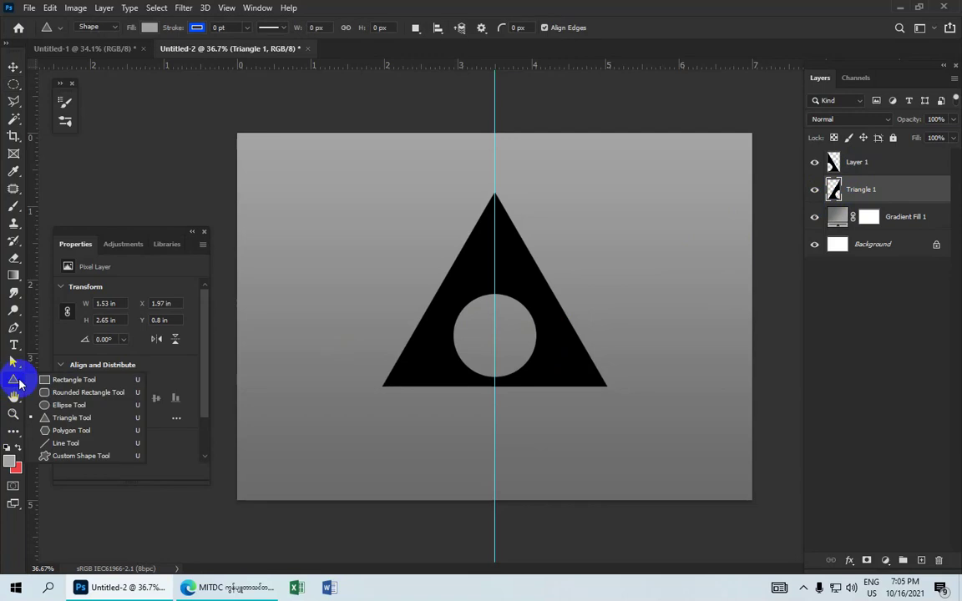
left_click(71, 405)
scroll(446, 382, "up", 2)
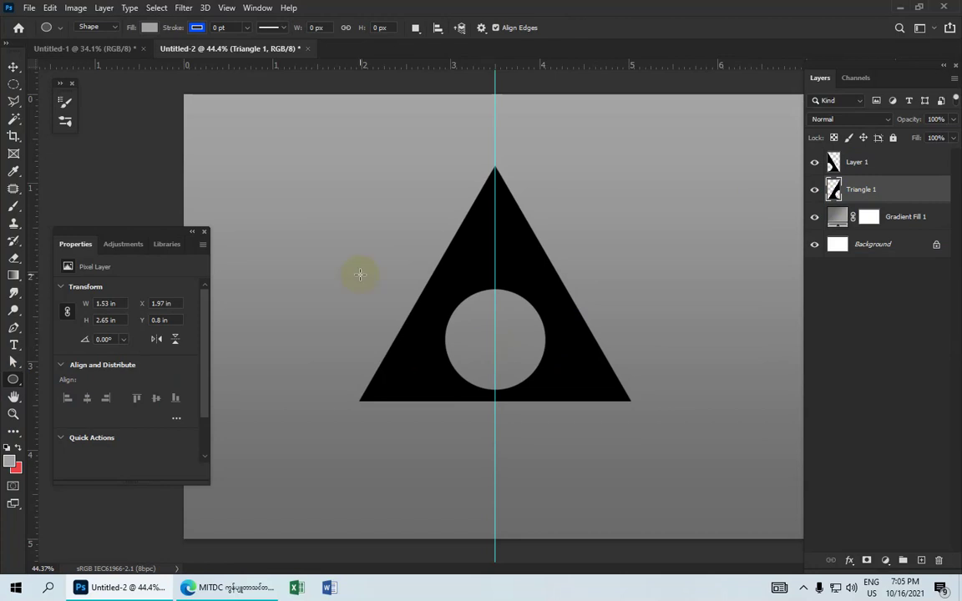
left_click(94, 27)
left_click(102, 42)
left_click_drag(494, 345, 528, 382)
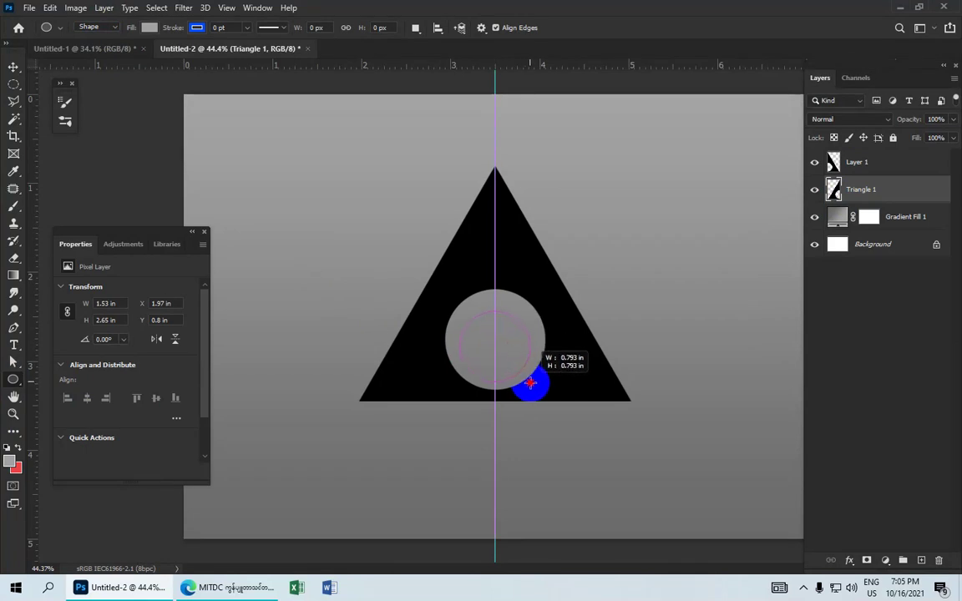
left_click_drag(528, 382, 532, 383)
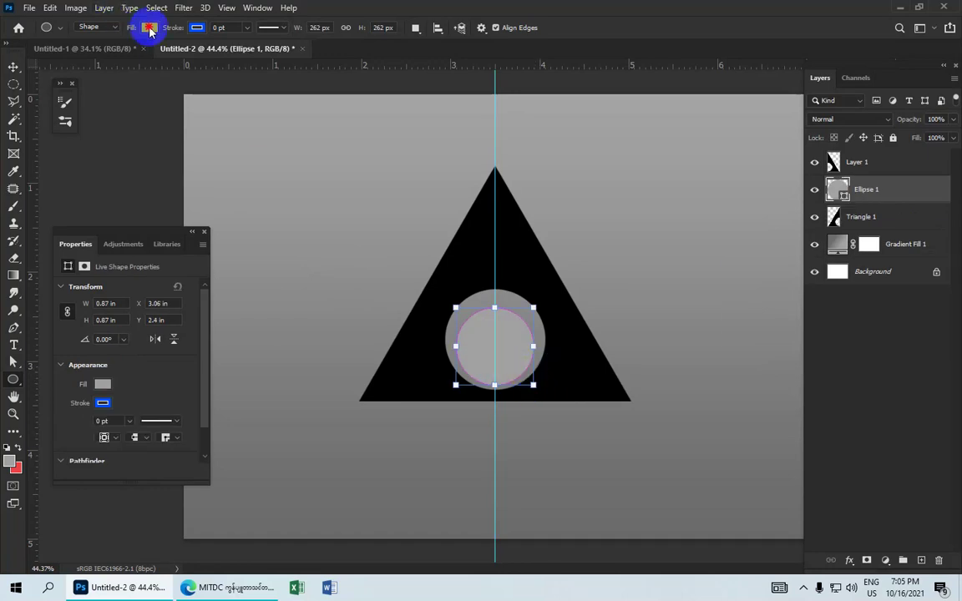
- Fill the circle black, rasterize Ellipse 1, and nudge it up slightly
left_click(149, 28)
left_click(140, 96)
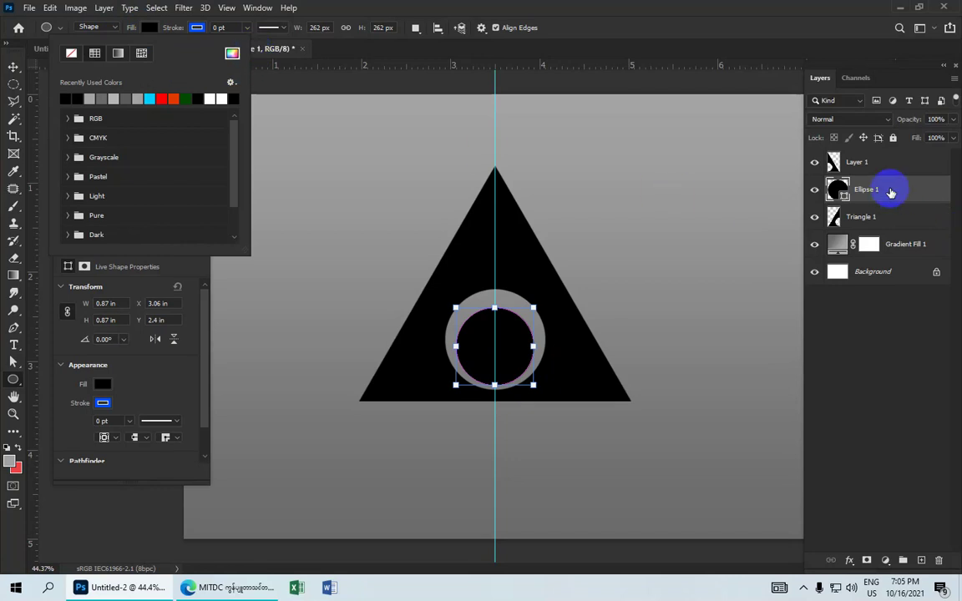
right_click(883, 190)
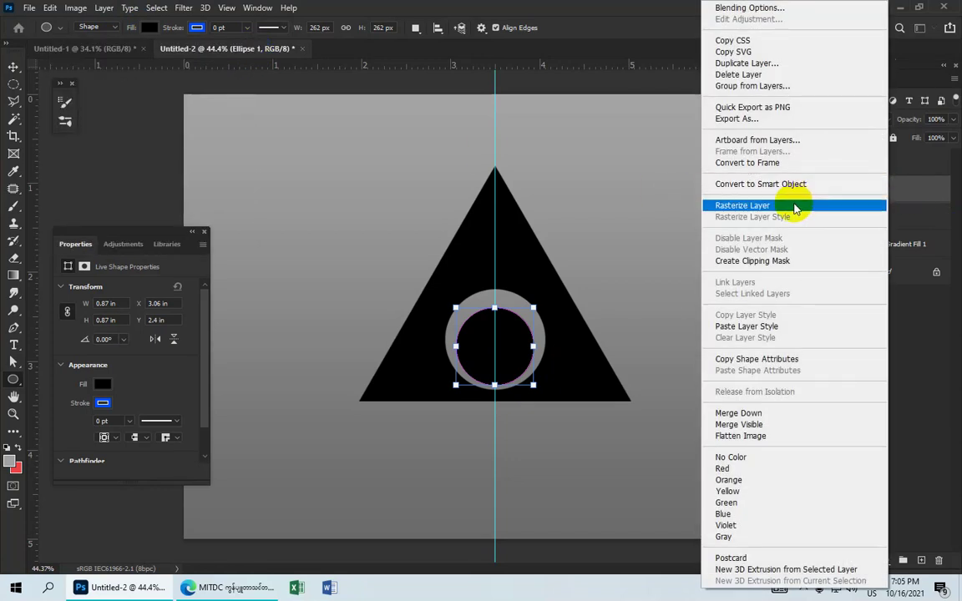
left_click(794, 209)
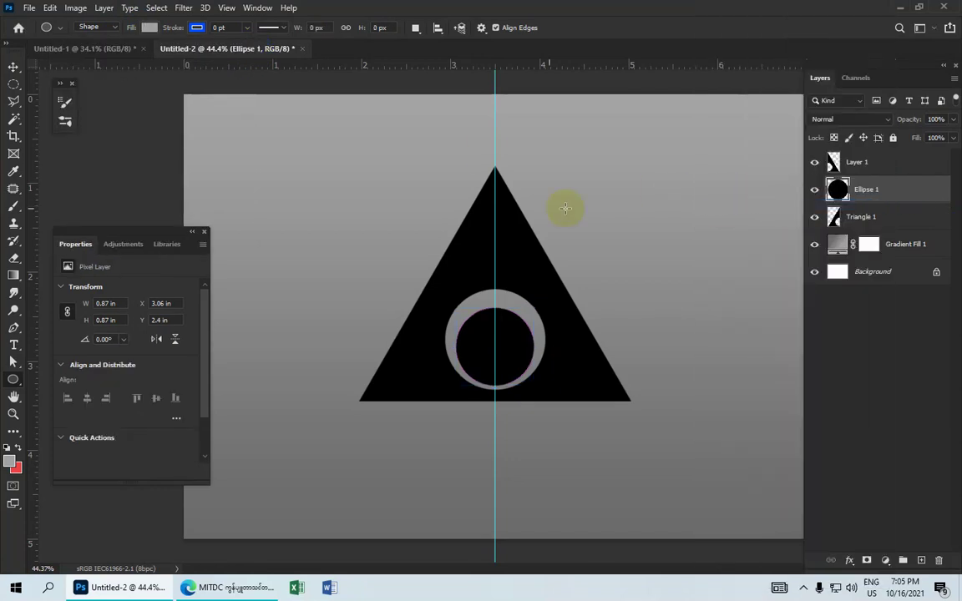
left_click(12, 67)
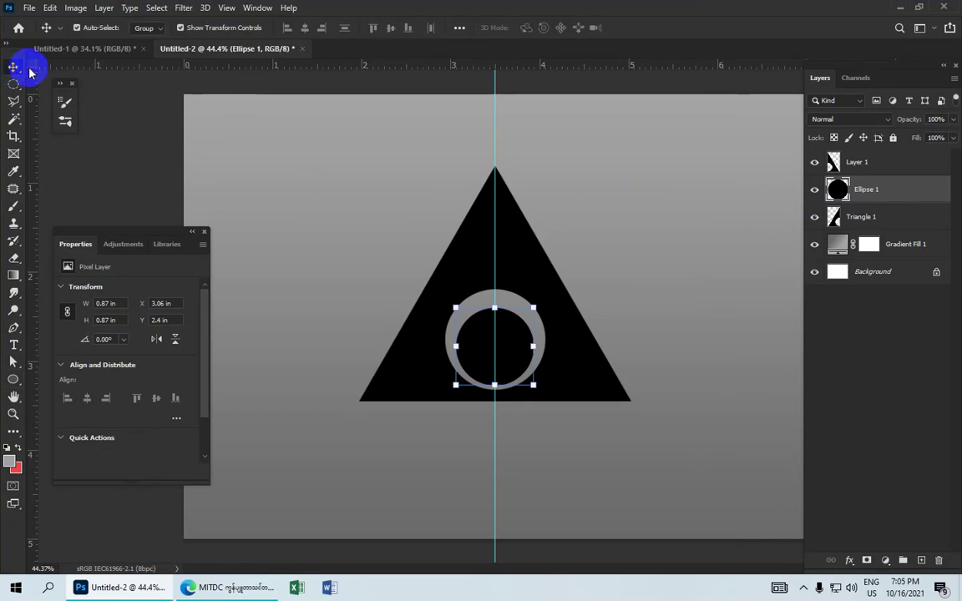
key("Up")
key("Up")
key("Up")
key("Up")
key("Up")
key("Up")
key("Up")
key("Up")
key("Up")
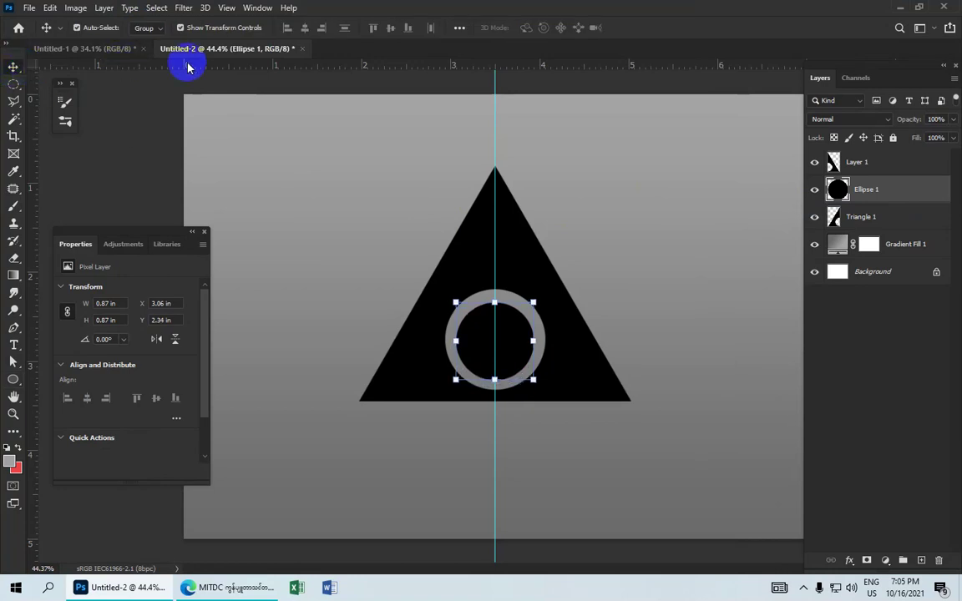
- Scale the Ellipse 1 circle to about 114% (0.99 × 0.99 in) and nudge it up
left_click(98, 48)
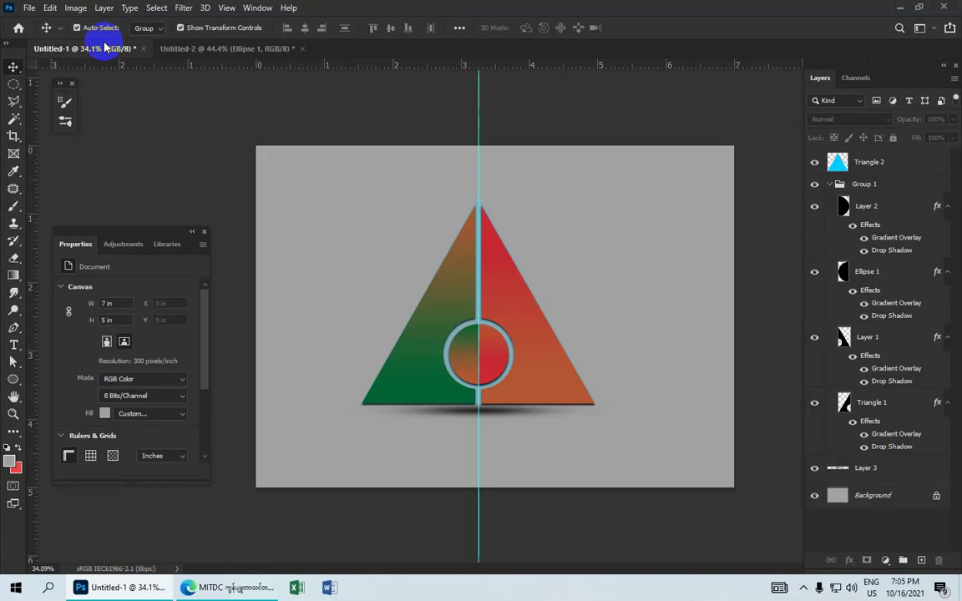
left_click(213, 50)
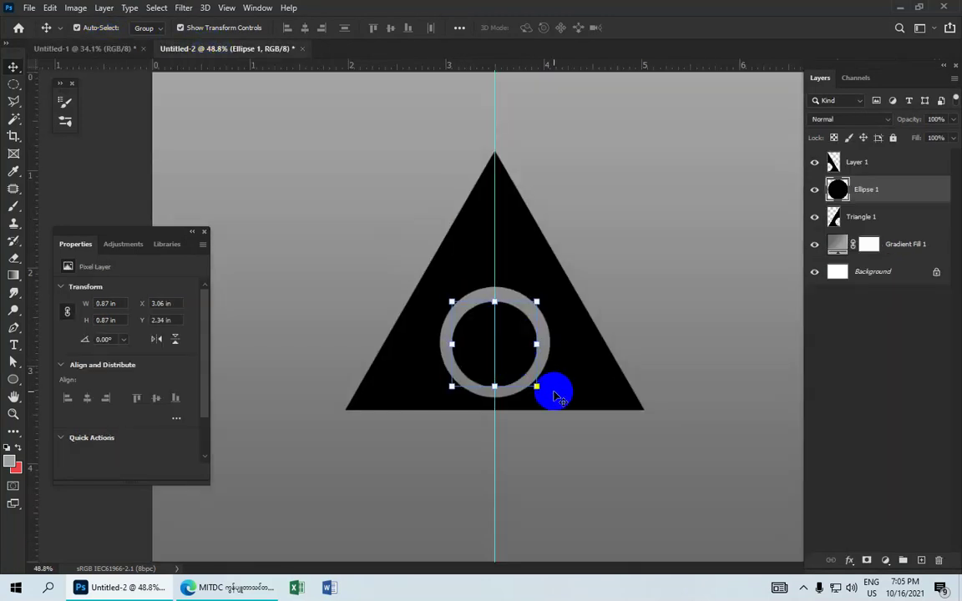
left_click(536, 386)
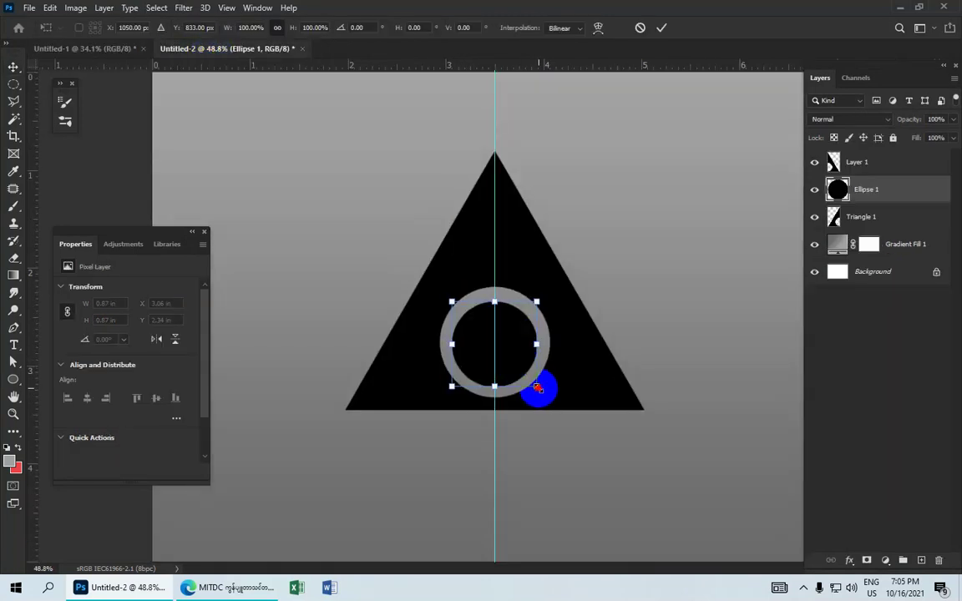
left_click_drag(538, 386, 544, 393)
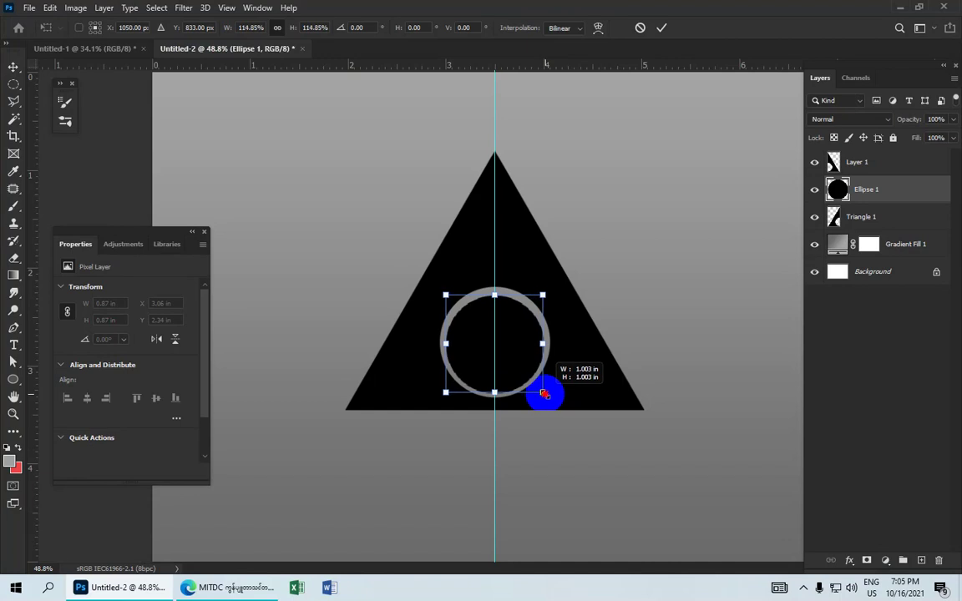
left_click_drag(544, 394, 542, 392)
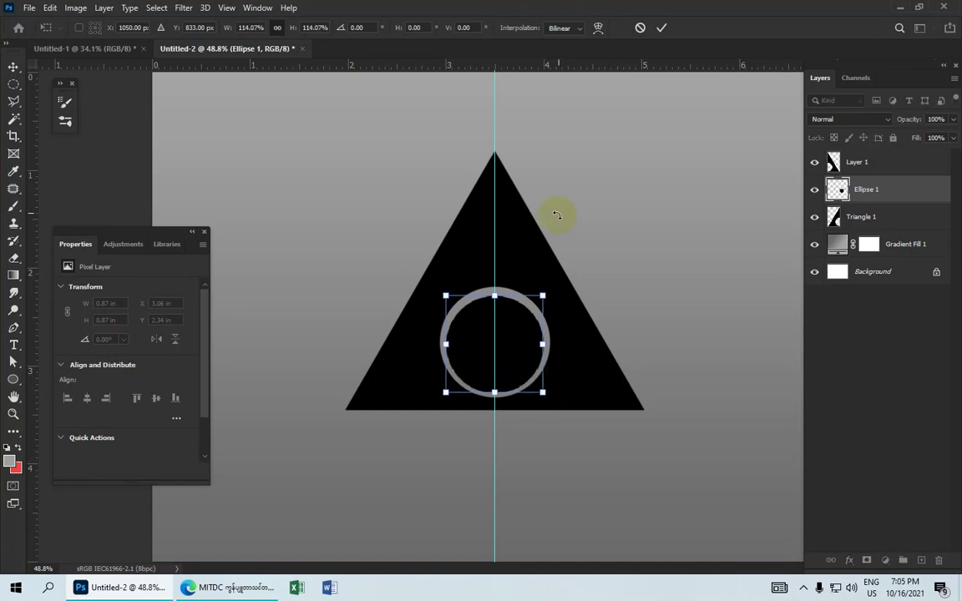
left_click(660, 30)
key("Up")
key("Up")
key("Up")
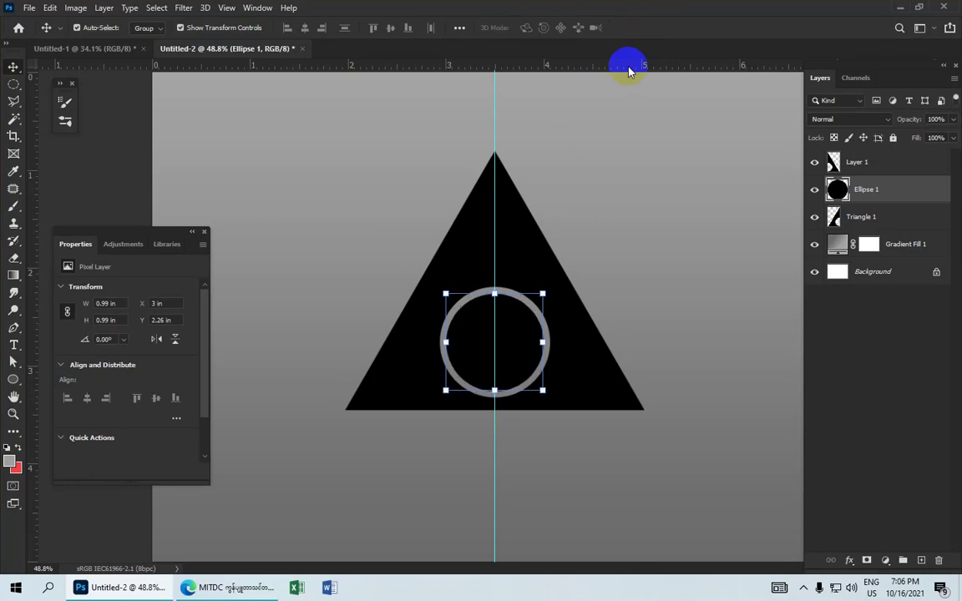
- Draw a rectangular marquee selection over the right half of the ring
left_click(590, 198)
key("ctrl+minus")
key("ctrl+minus")
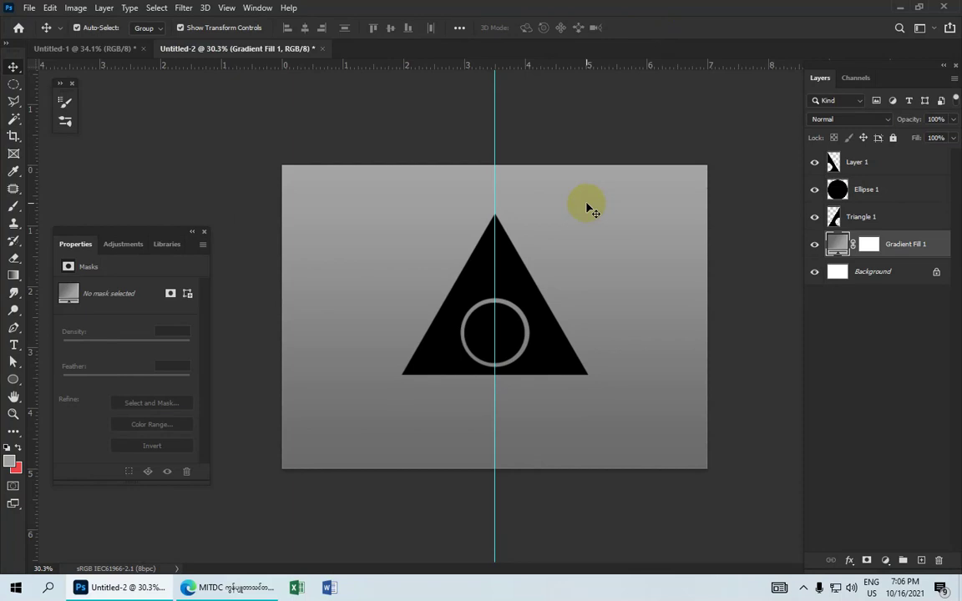
key("ctrl+plus")
left_click(12, 84)
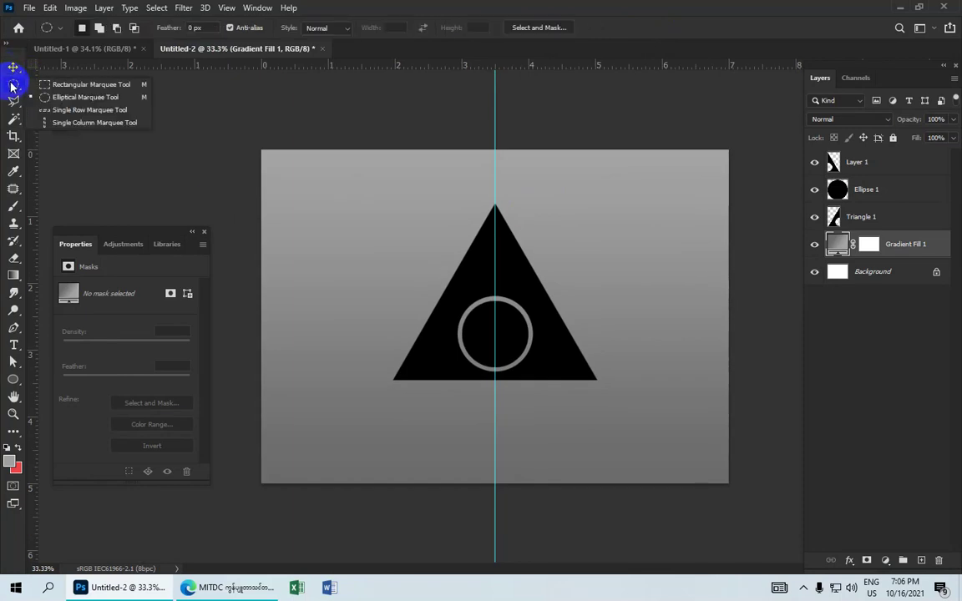
left_click(117, 90)
scroll(515, 312, "up", 1)
scroll(507, 293, "up", 1)
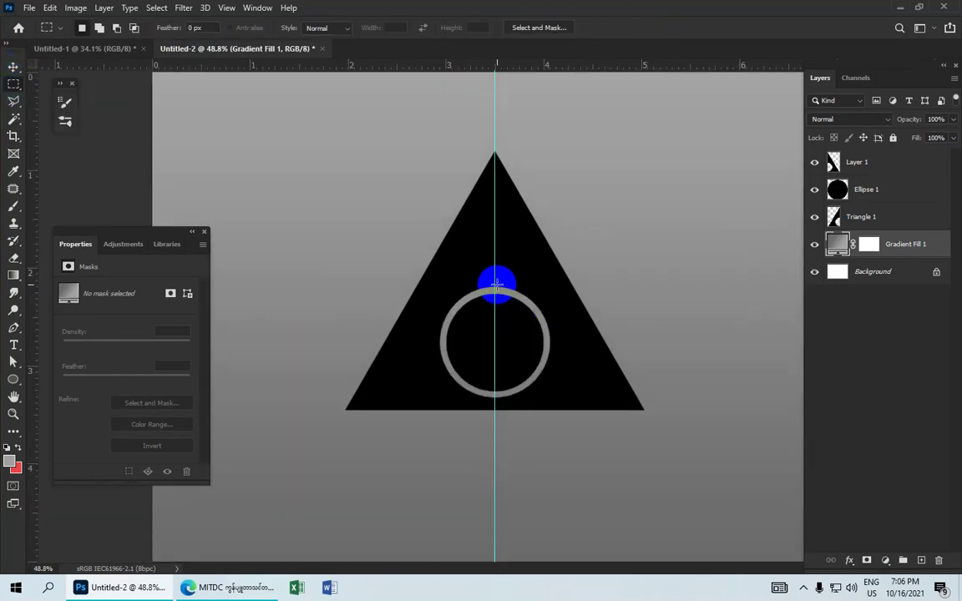
mouse_move(493, 283)
left_mouse_down()
mouse_move(527, 394)
mouse_move(551, 395)
left_mouse_up()
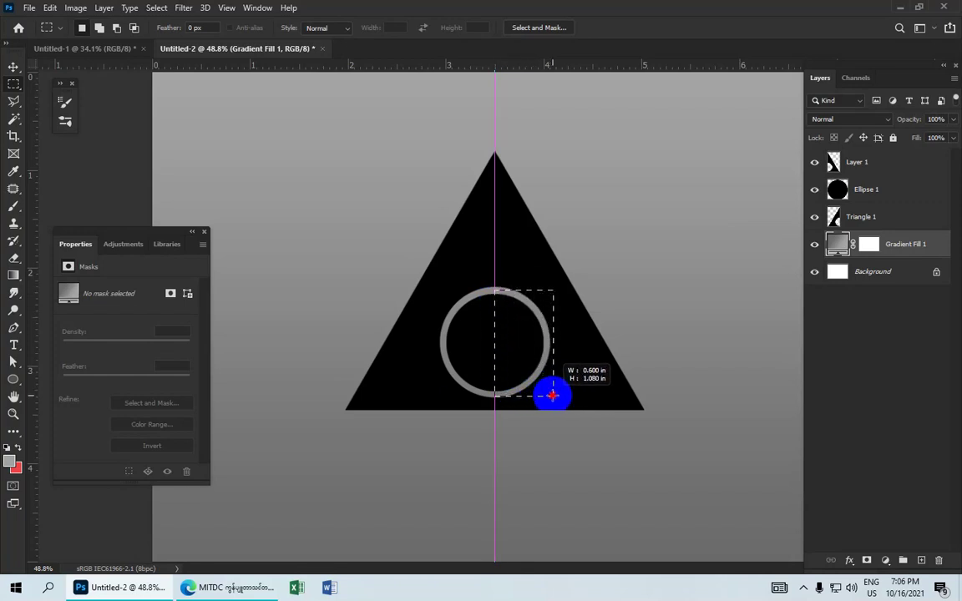
- Cut the ring's selected right half out of Ellipse 1 onto a new Layer 2
right_click(512, 341)
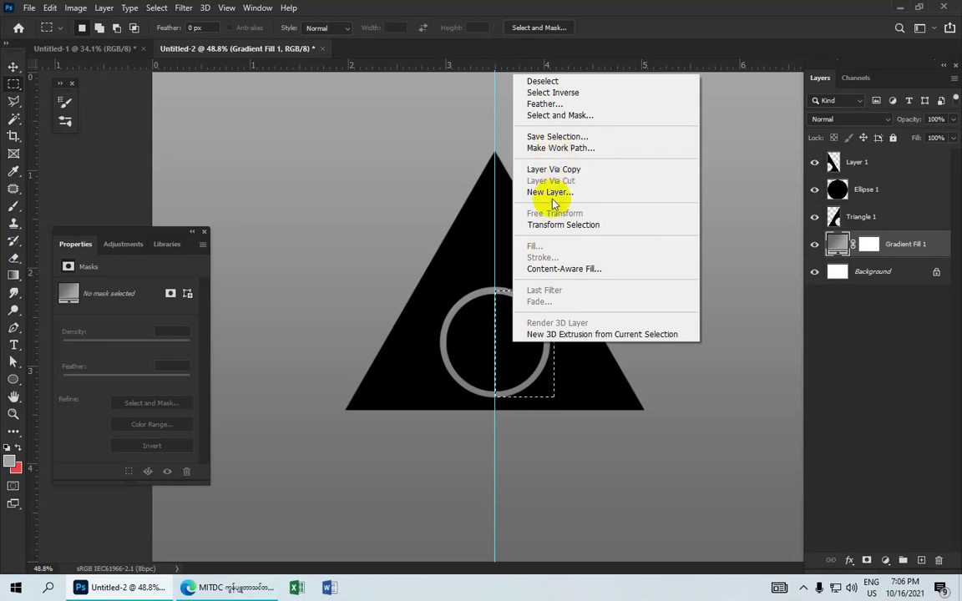
left_click(756, 149)
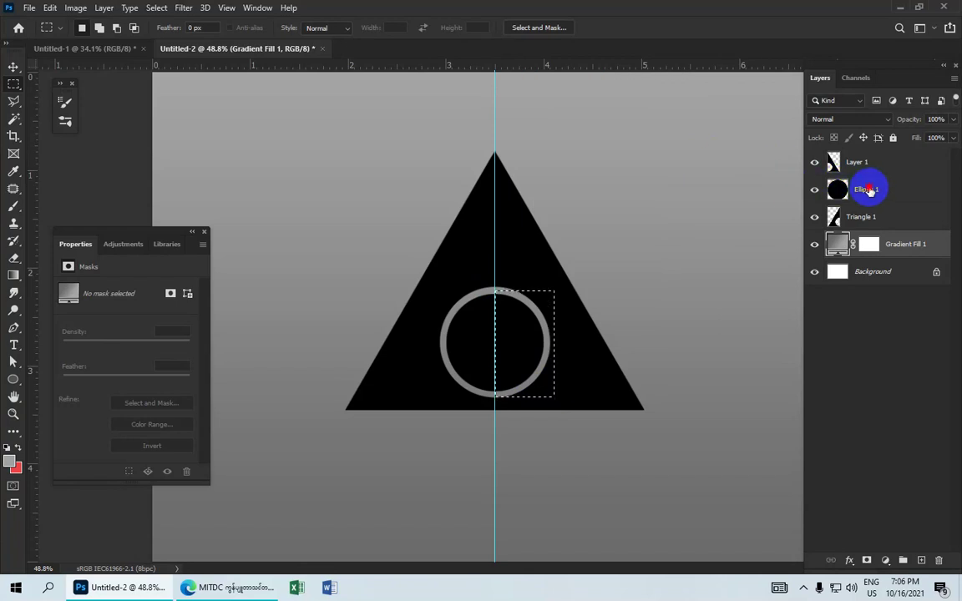
left_click(868, 190)
right_click(515, 337)
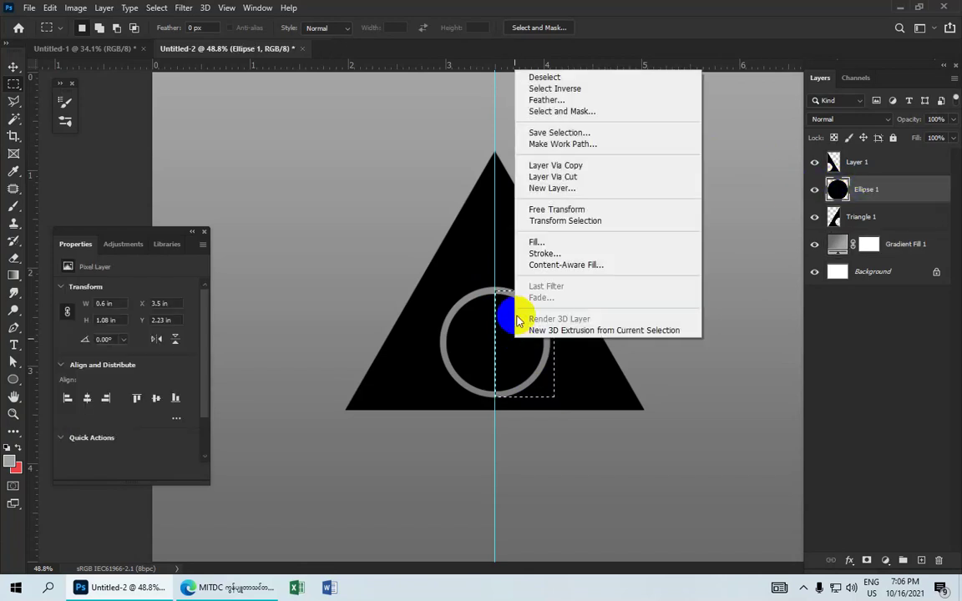
left_click(557, 177)
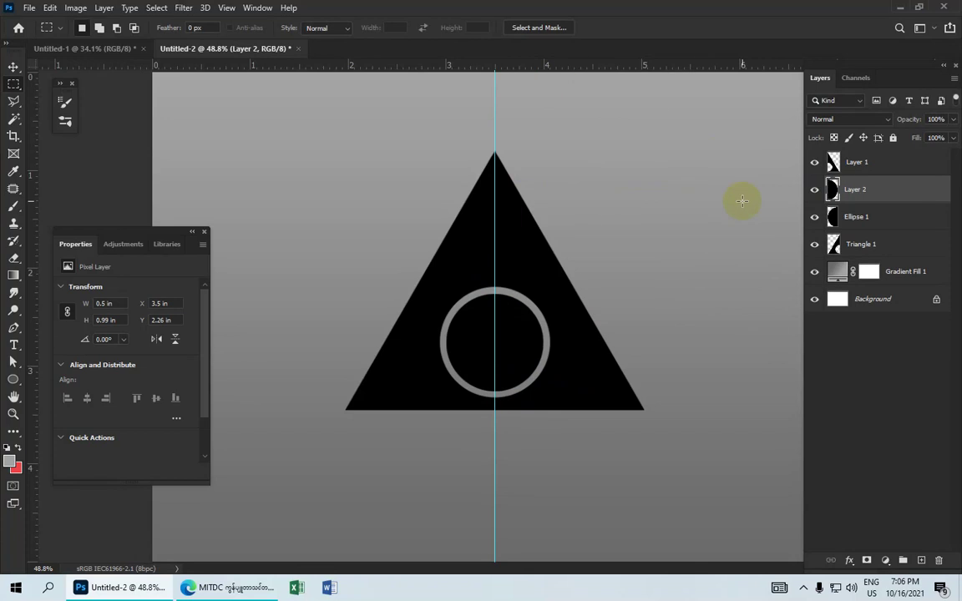
- Toggle Layer 2's visibility to check the split, then select Triangle 1
left_click(815, 190)
left_click(814, 216)
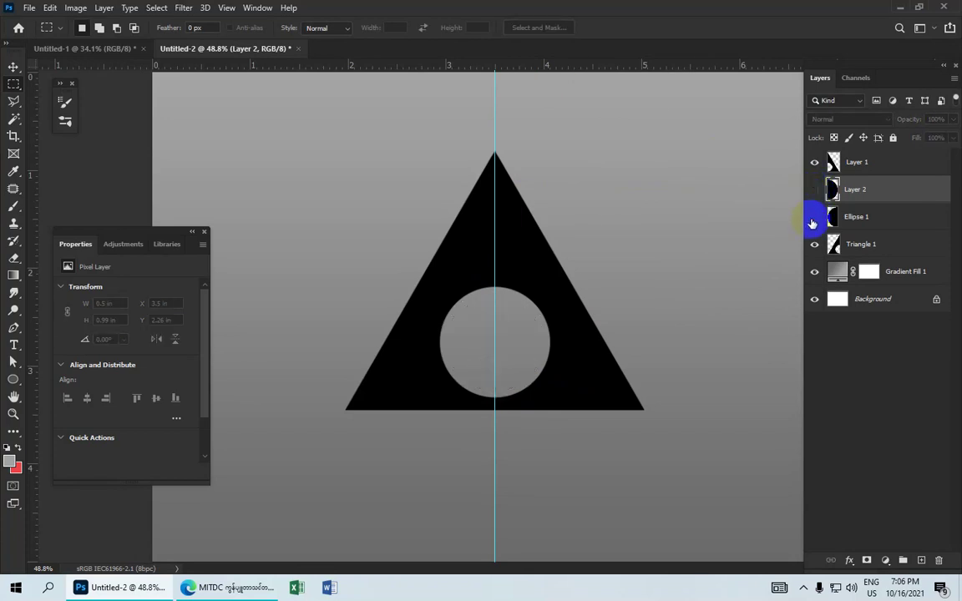
left_click(814, 189)
left_click(812, 217)
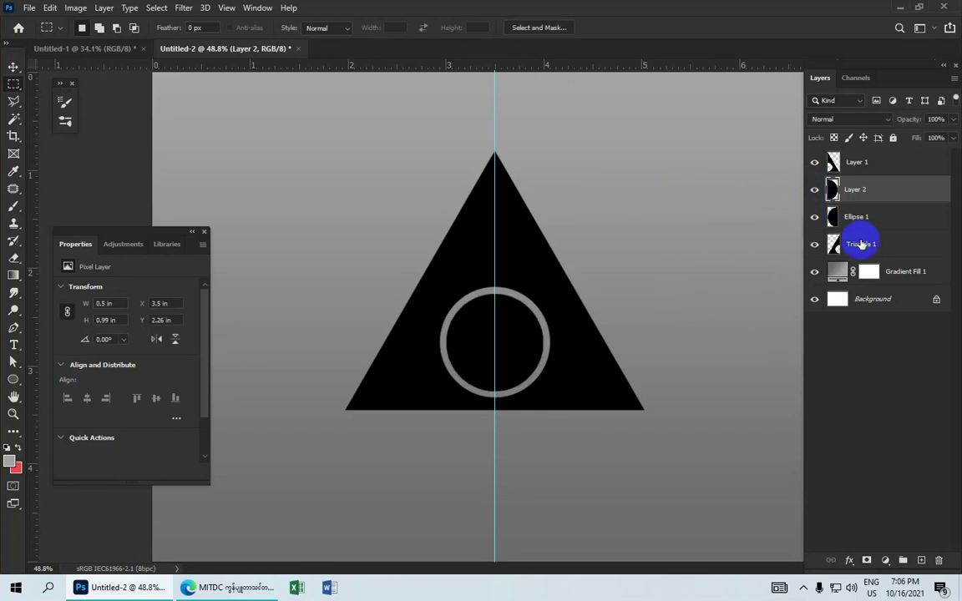
left_click(864, 245)
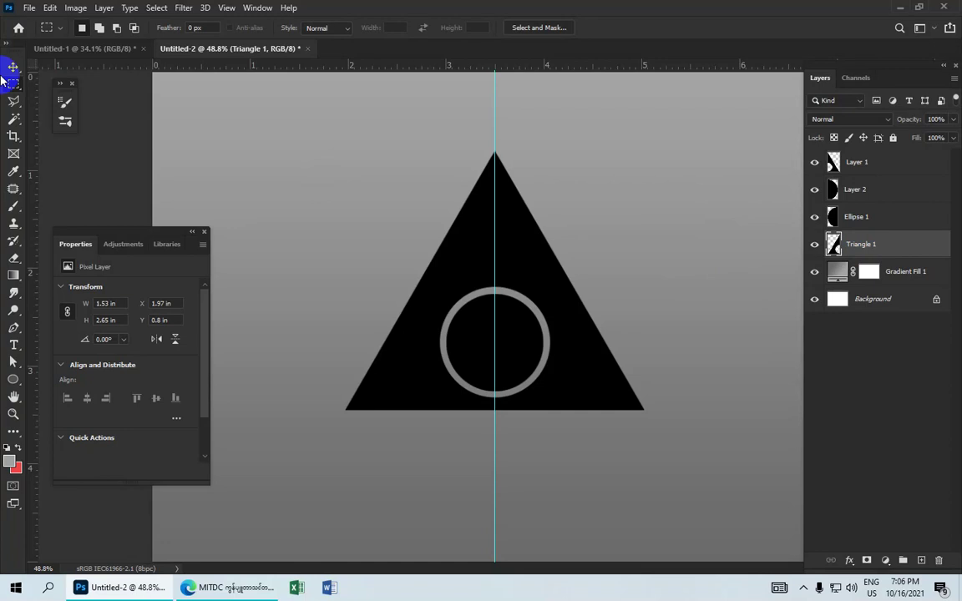
- Open Triangle 1's Blending Options and enable a Gradient Overlay
right_click(845, 247)
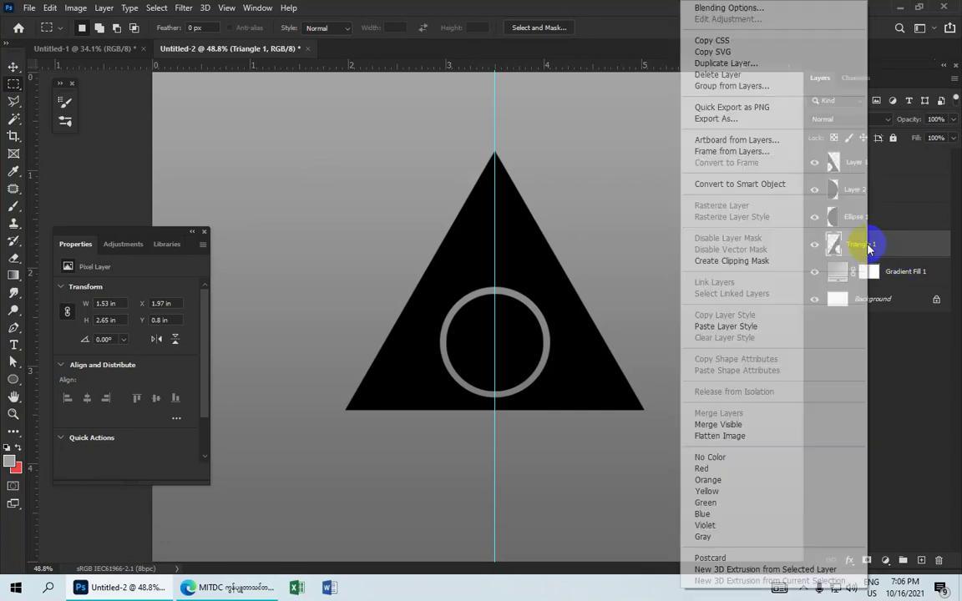
left_click(731, 10)
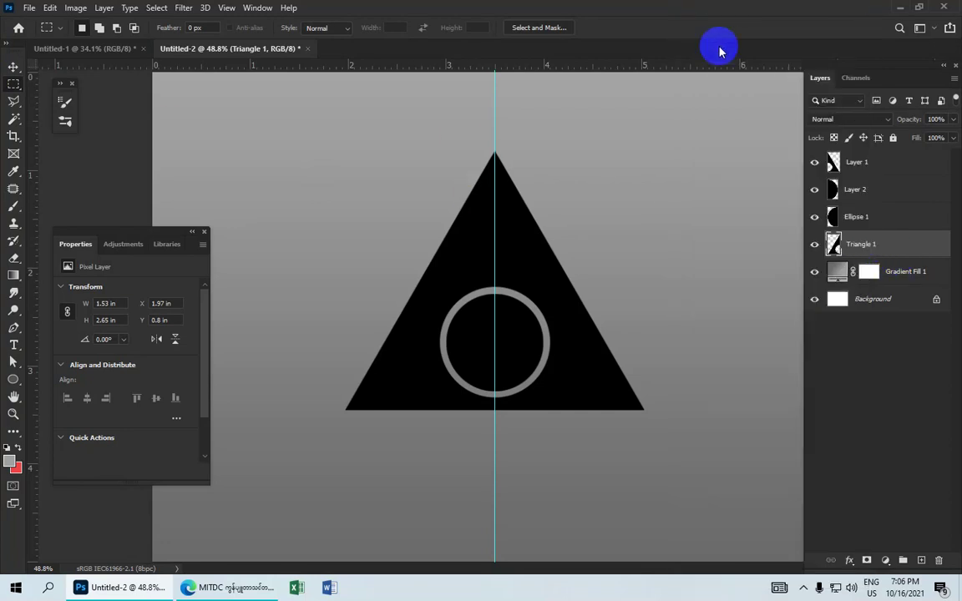
mouse_move(554, 238)
left_mouse_down()
mouse_move(601, 156)
mouse_move(794, 99)
left_mouse_up()
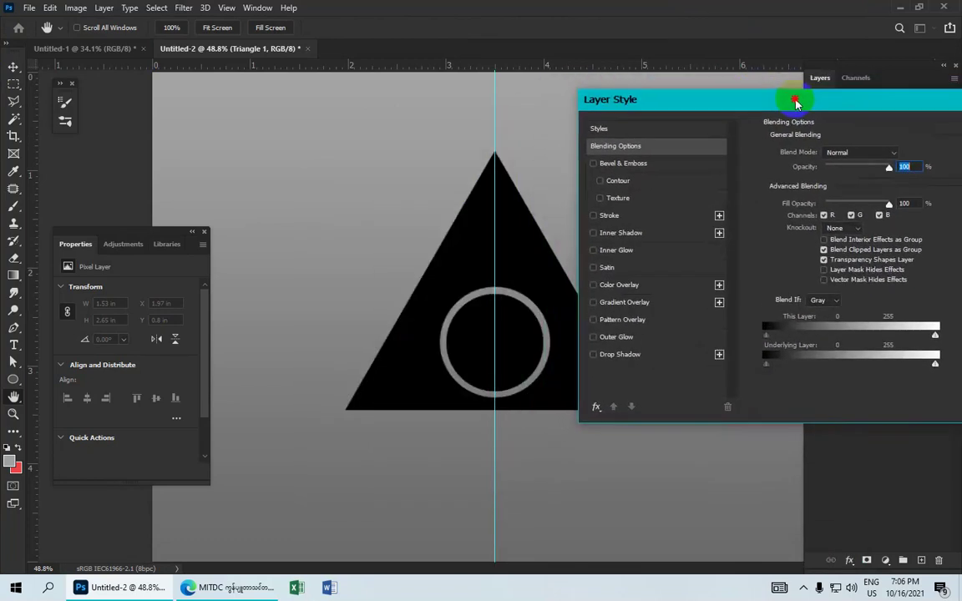
left_click(654, 306)
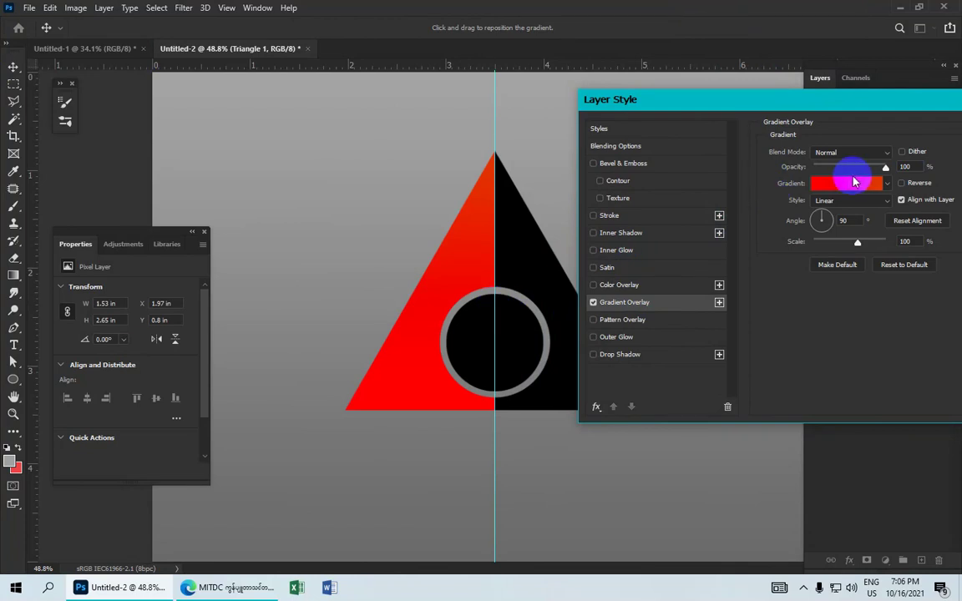
left_click(853, 182)
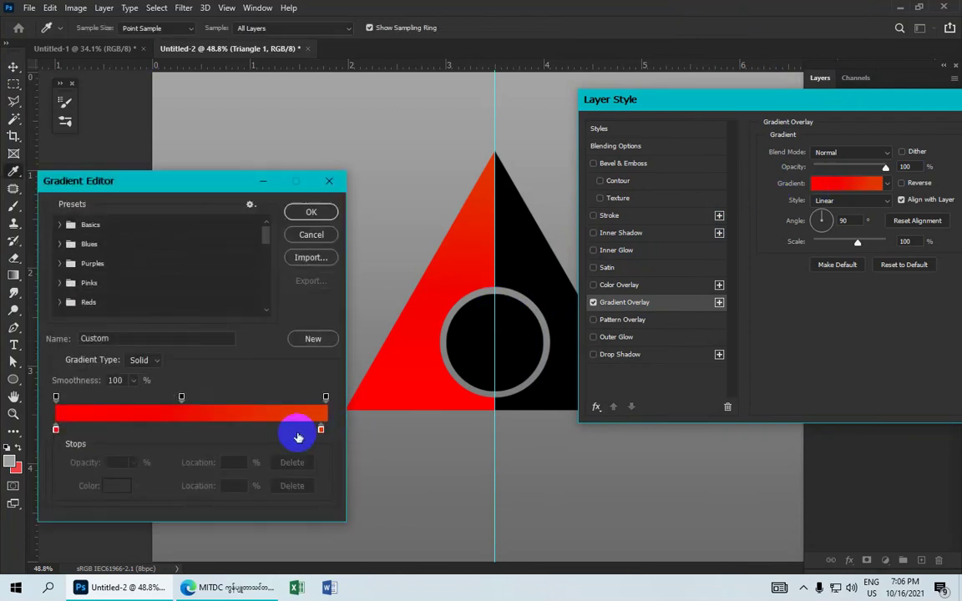
- Set the gradient's right colour stop to a deep orange
left_click_drag(321, 429, 324, 429)
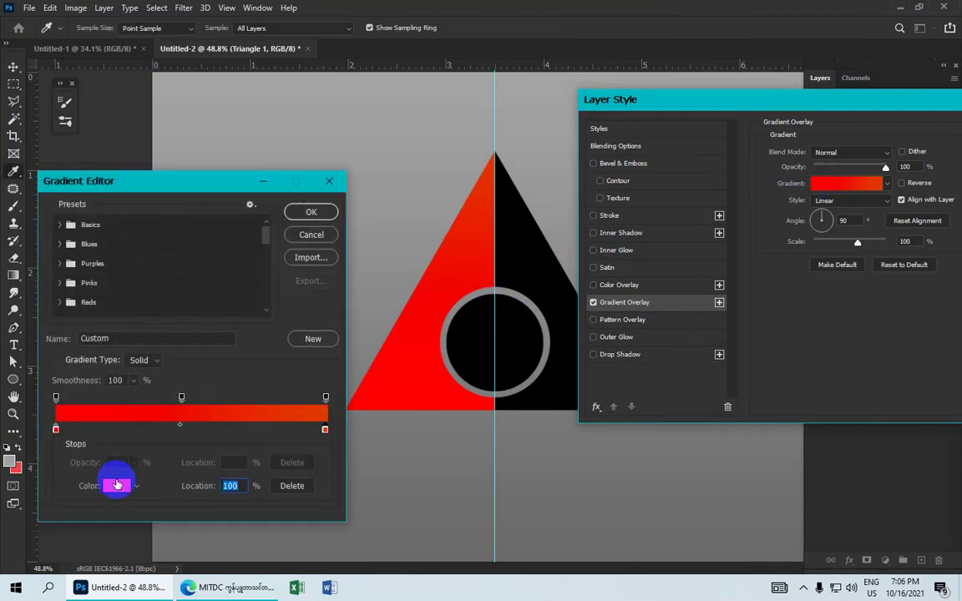
left_click(117, 485)
left_click_drag(737, 161, 768, 163)
left_click_drag(797, 277, 793, 269)
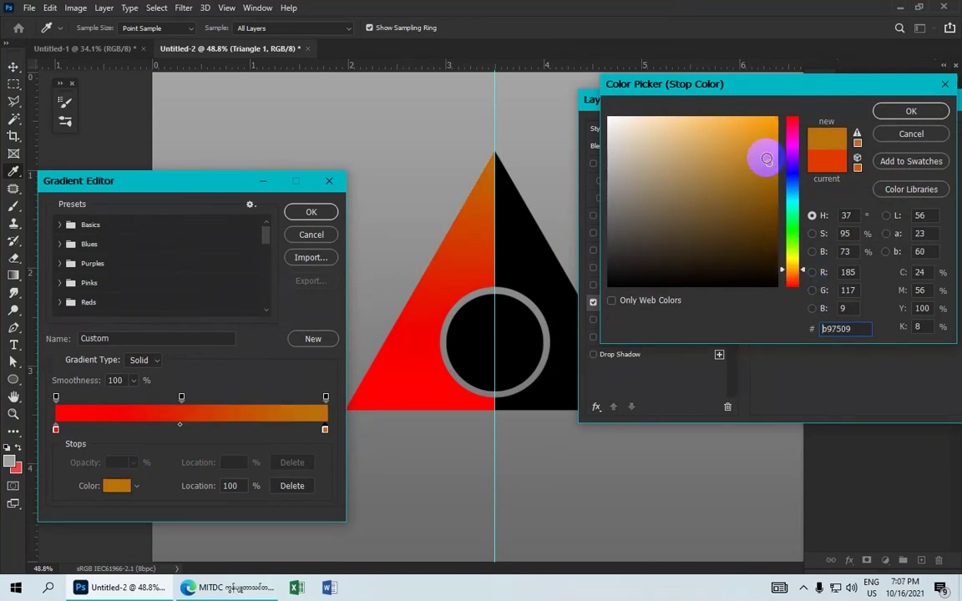
mouse_move(761, 154)
left_mouse_down()
mouse_move(765, 119)
mouse_move(770, 135)
left_mouse_up()
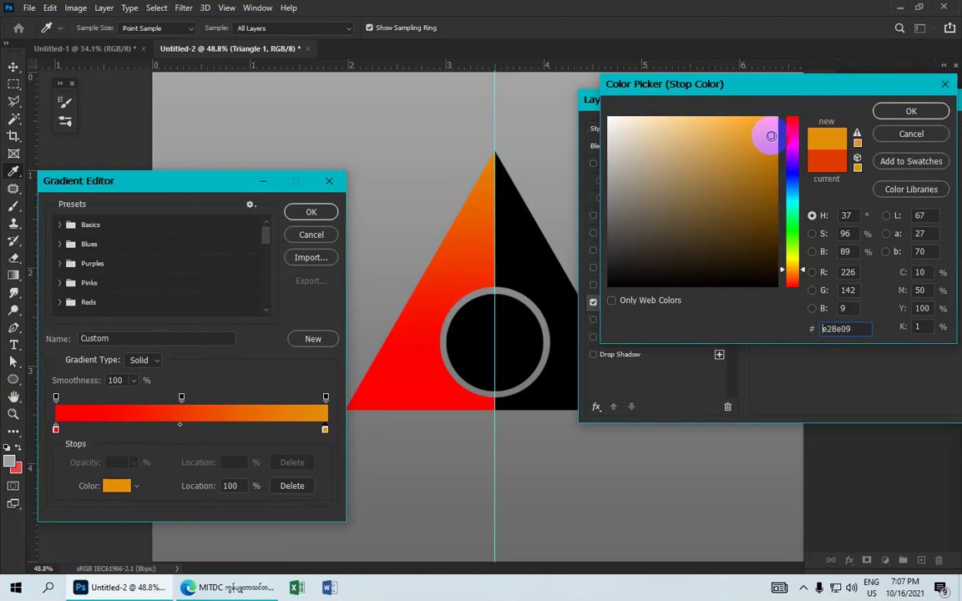
left_click(887, 111)
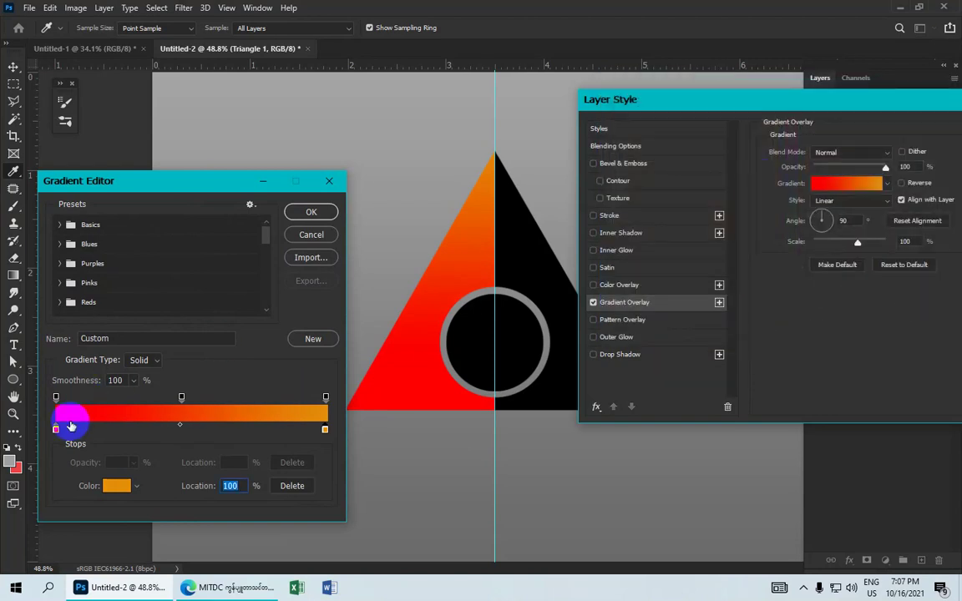
- Set the left stop to a darker red and confirm the red-to-orange gradient
left_click(55, 430)
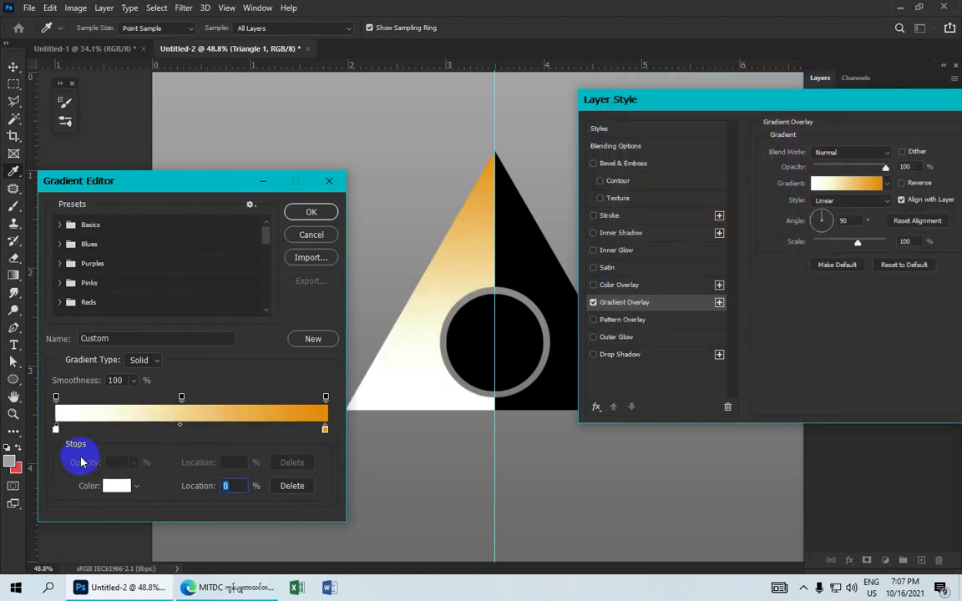
left_click(55, 430)
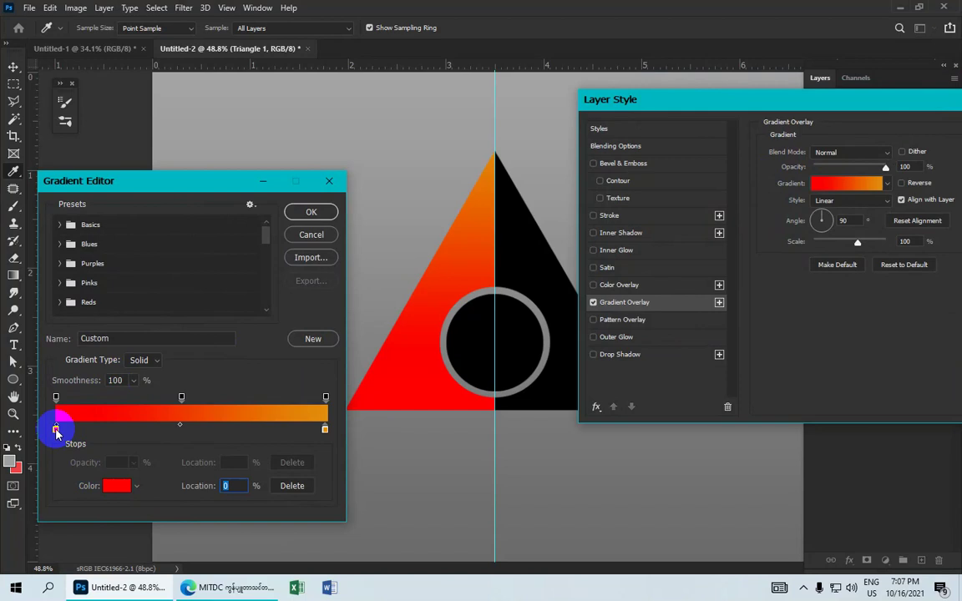
left_click(96, 481)
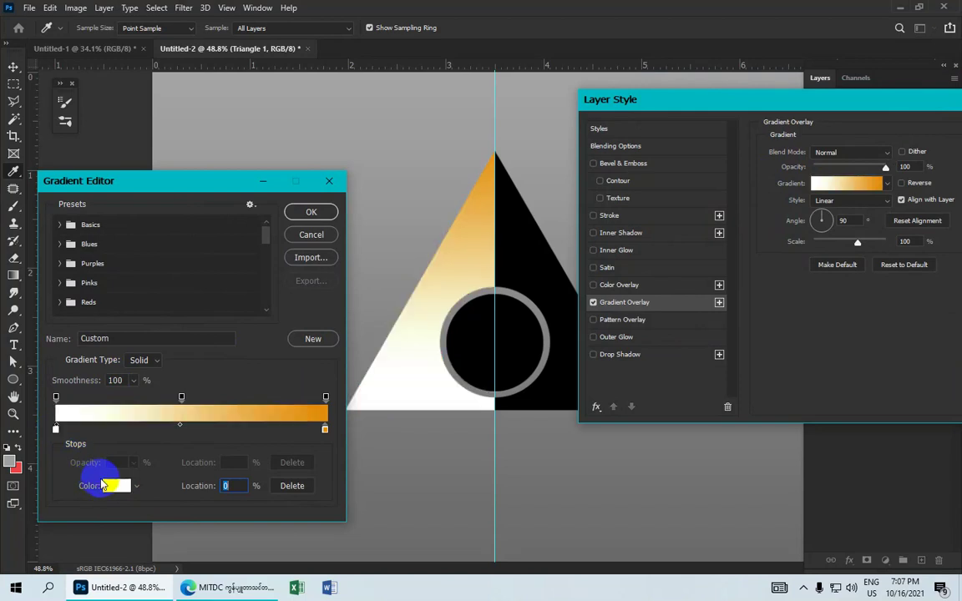
left_click(56, 430)
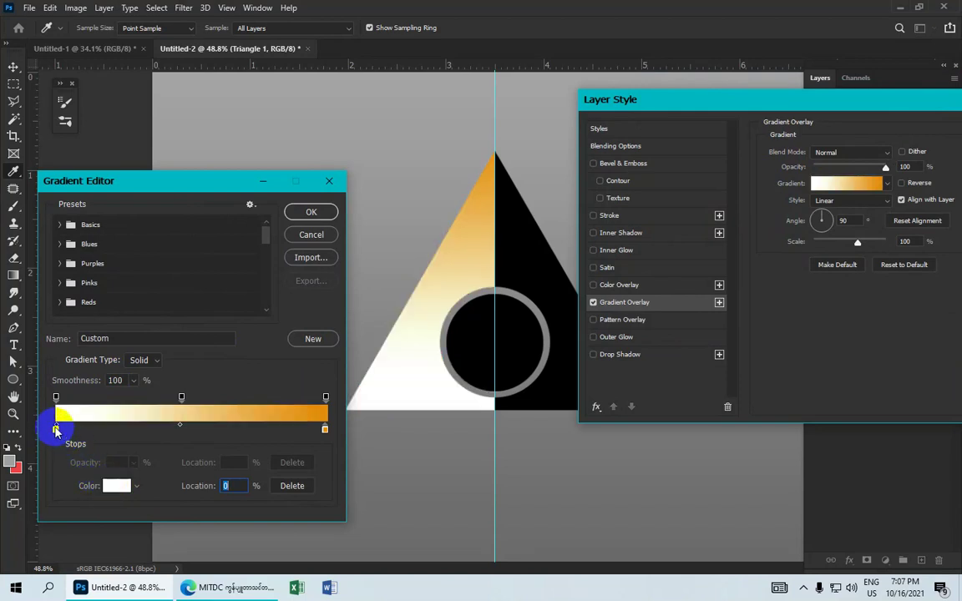
key("ctrl+z")
left_click(116, 485)
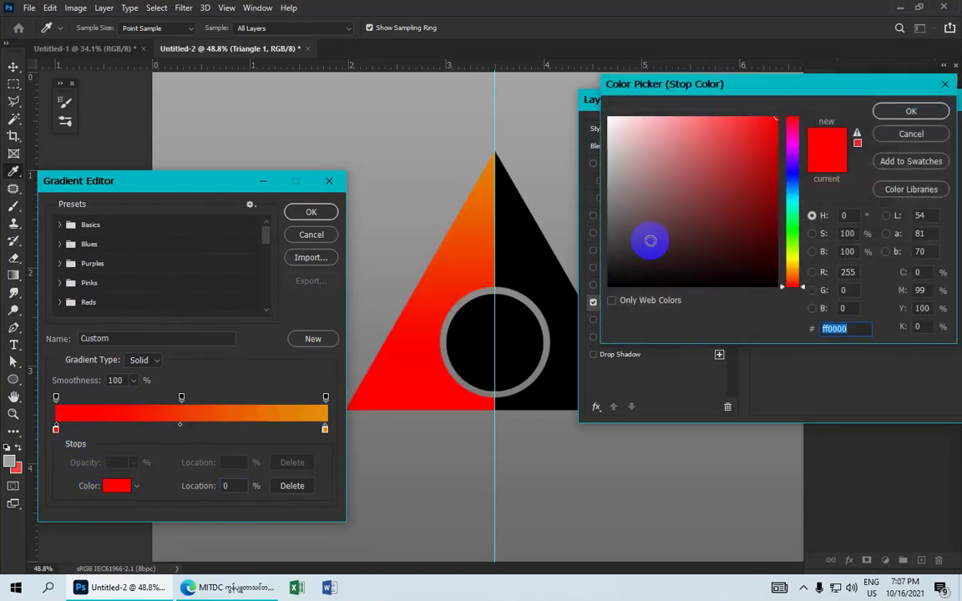
mouse_move(751, 146)
left_mouse_down()
mouse_move(762, 161)
mouse_move(740, 139)
mouse_move(764, 125)
left_mouse_up()
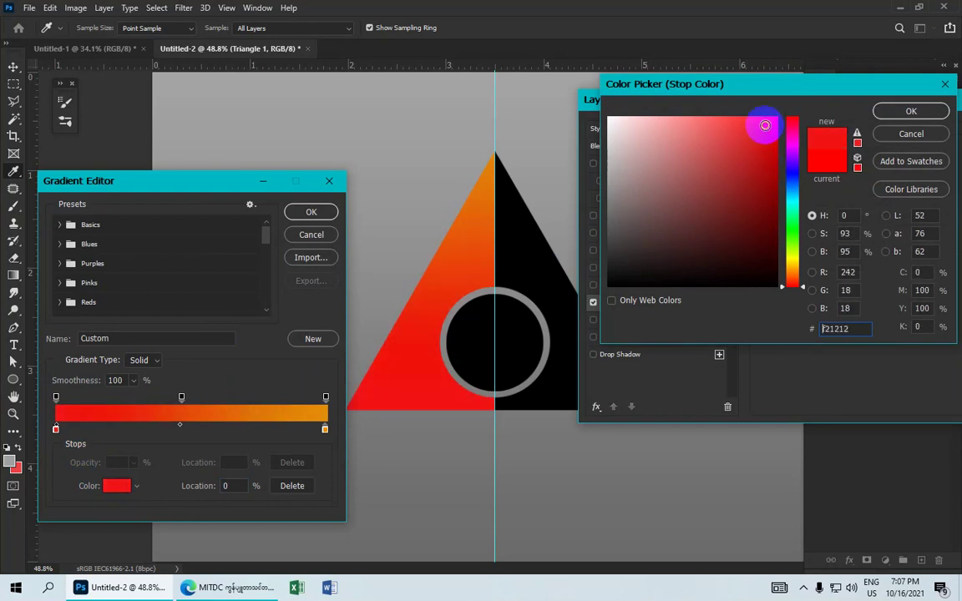
left_click(908, 111)
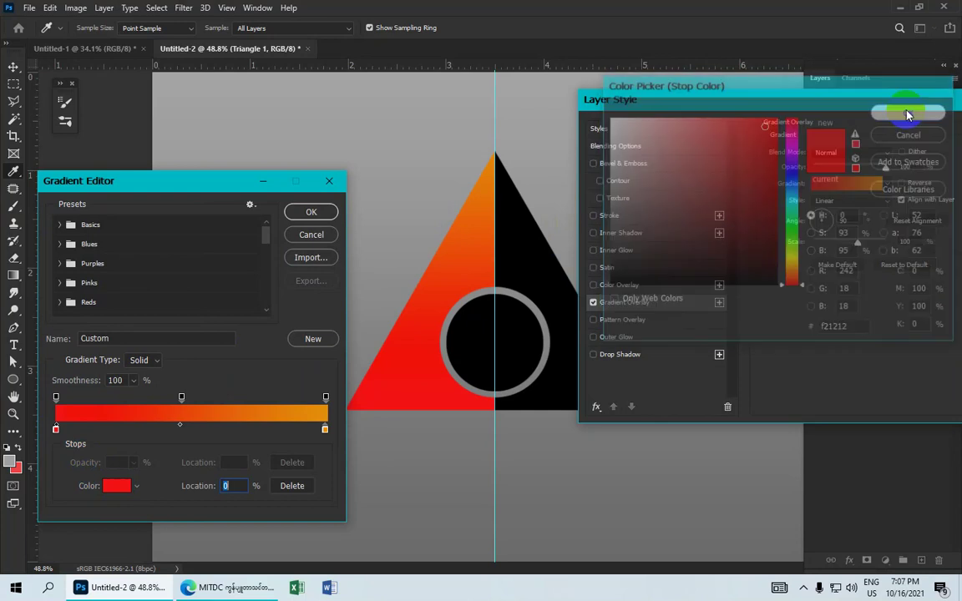
left_click(326, 218)
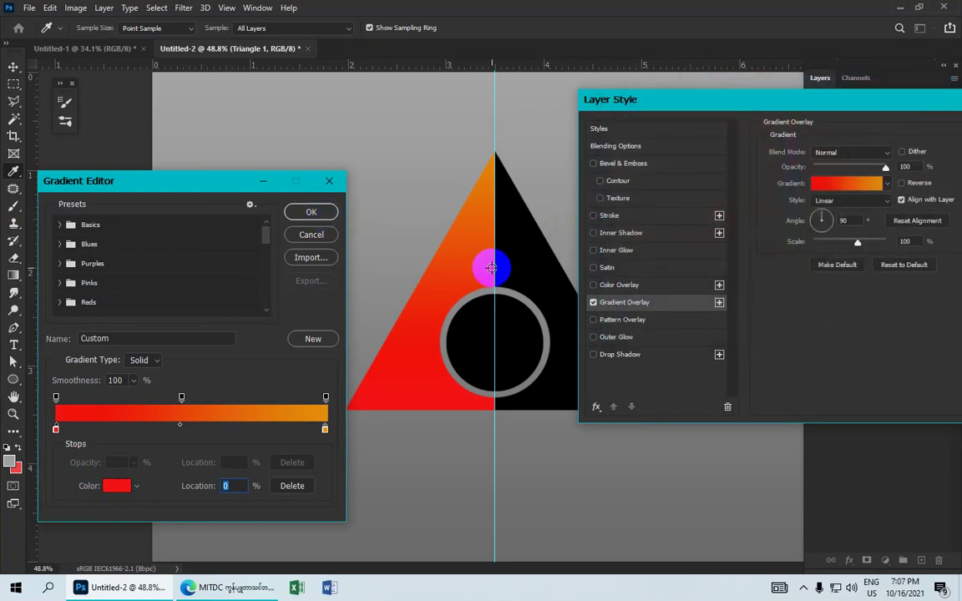
left_click(315, 219)
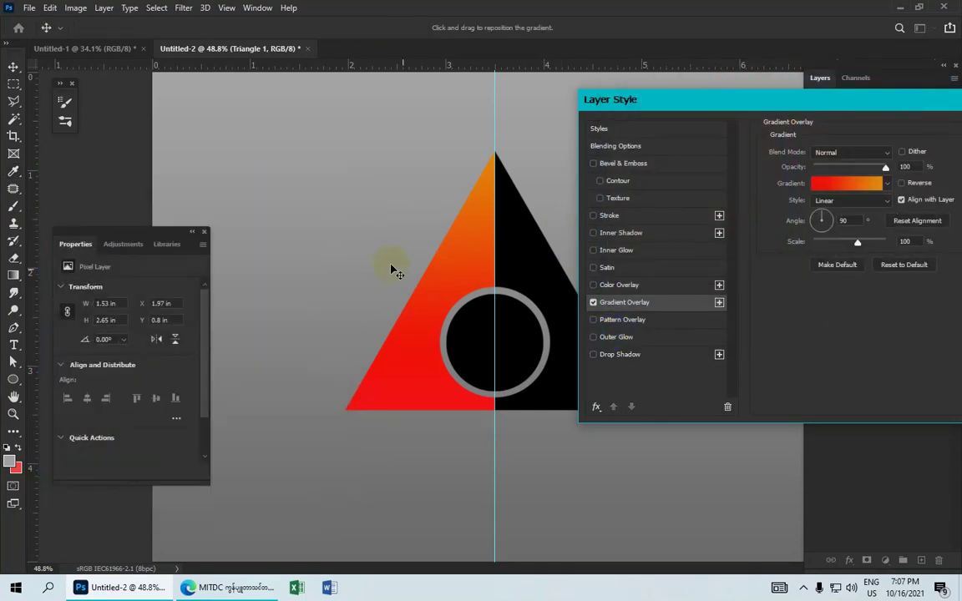
- Add a black Drop Shadow at 90°, 100% opacity, 8 px distance, 7% spread, 7 px size, and apply
left_click(628, 355)
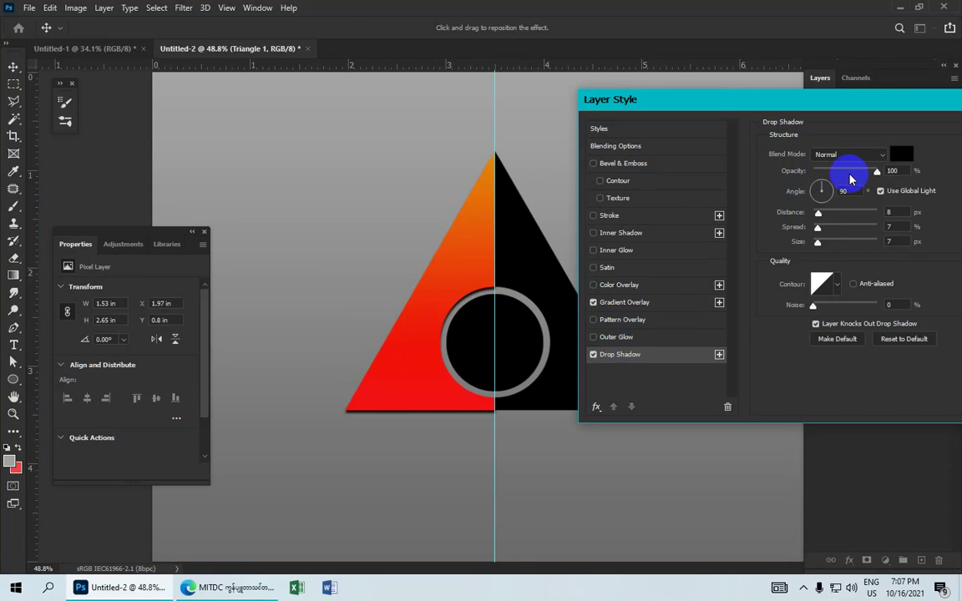
left_click(899, 154)
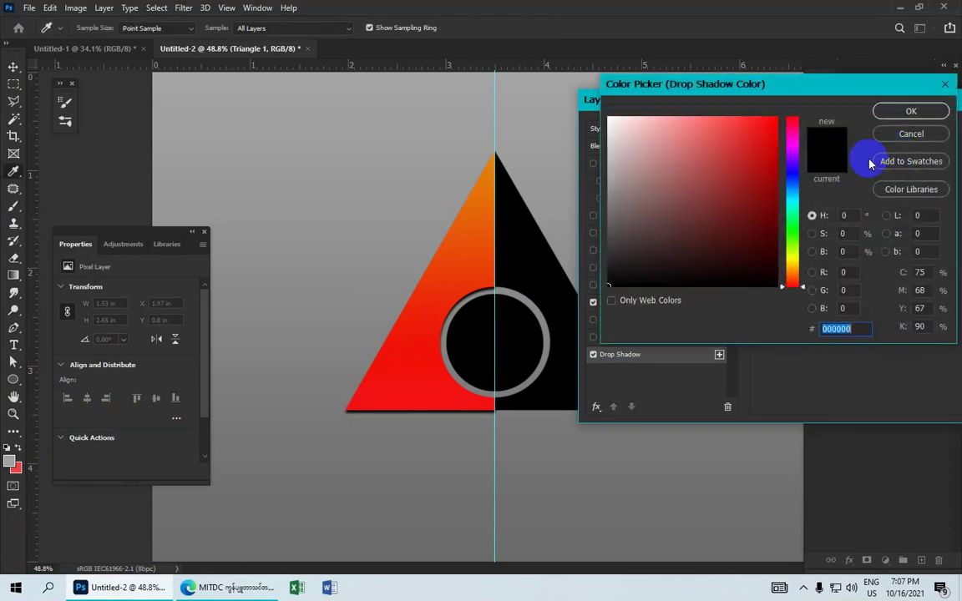
left_click(548, 296)
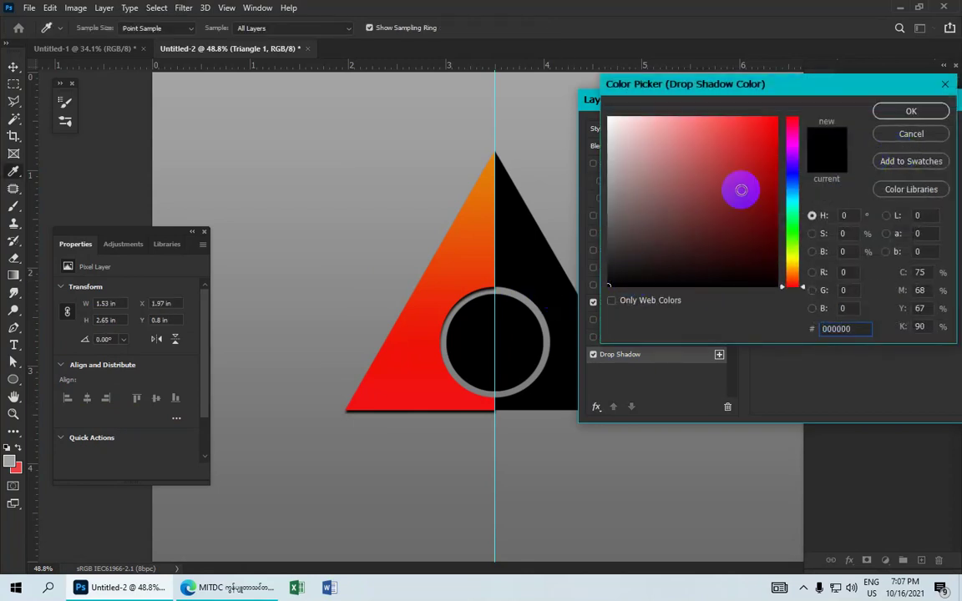
left_click(880, 112)
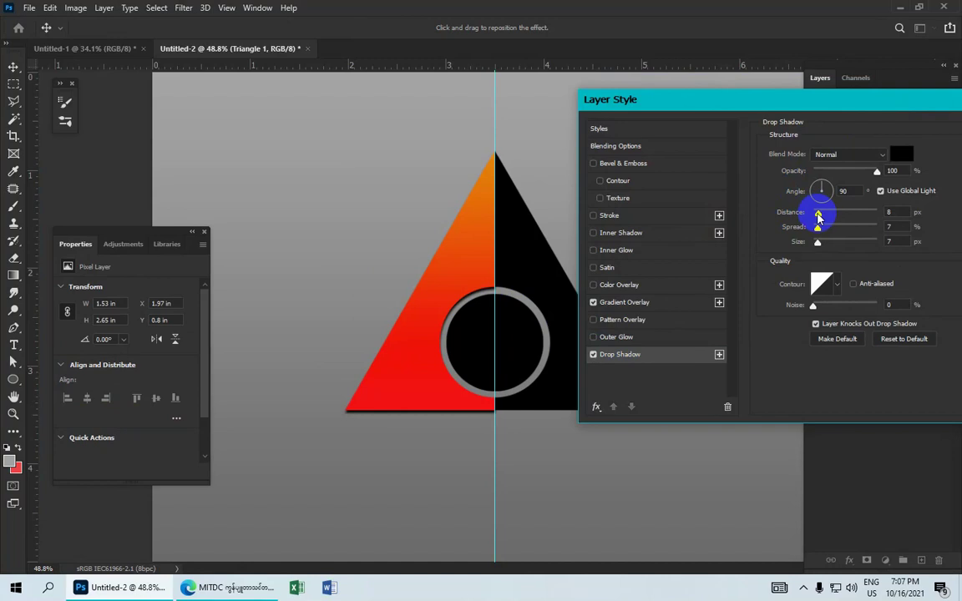
left_click(885, 213)
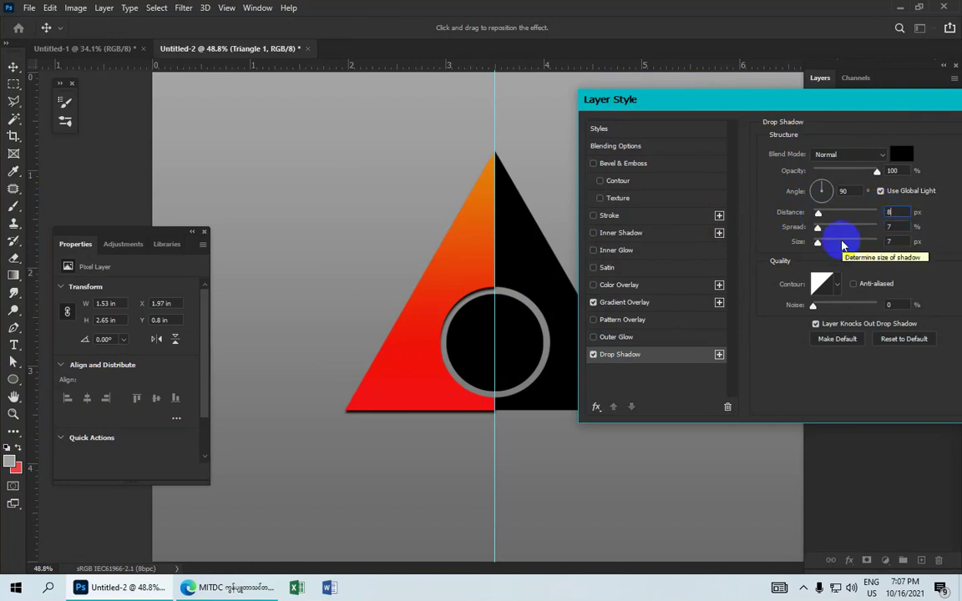
left_click(890, 241)
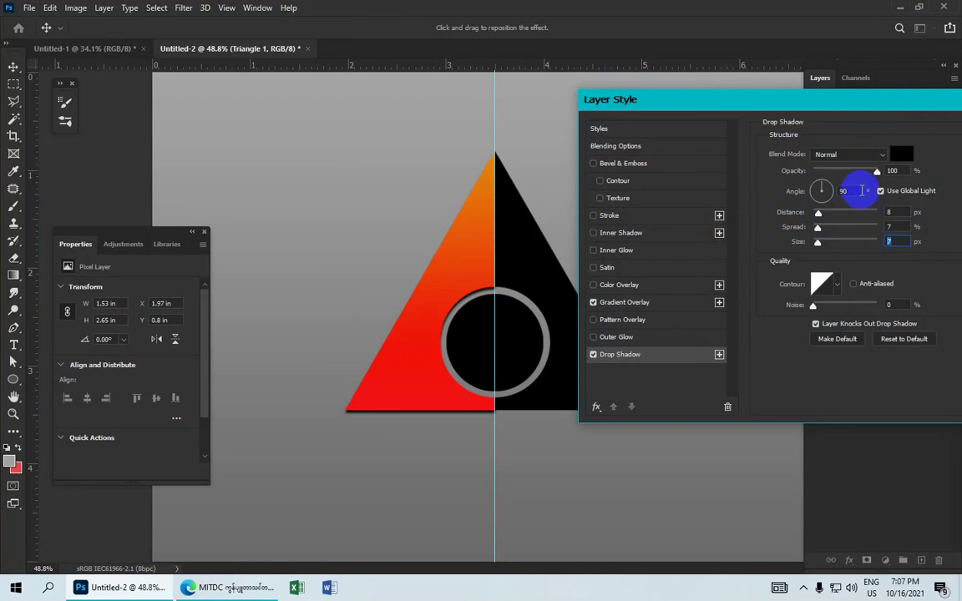
left_click(857, 191)
left_click_drag(857, 191, 825, 189)
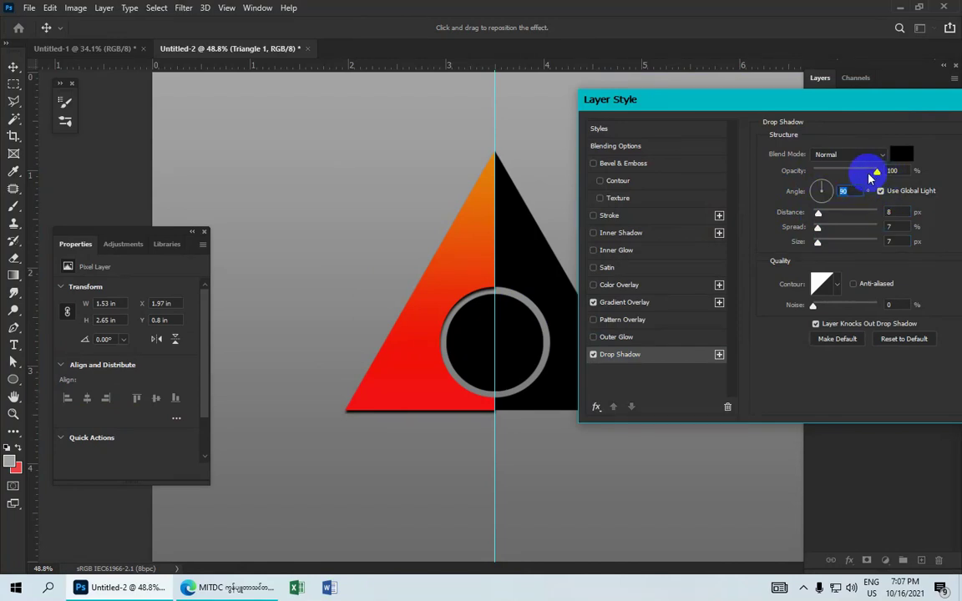
left_click(889, 172)
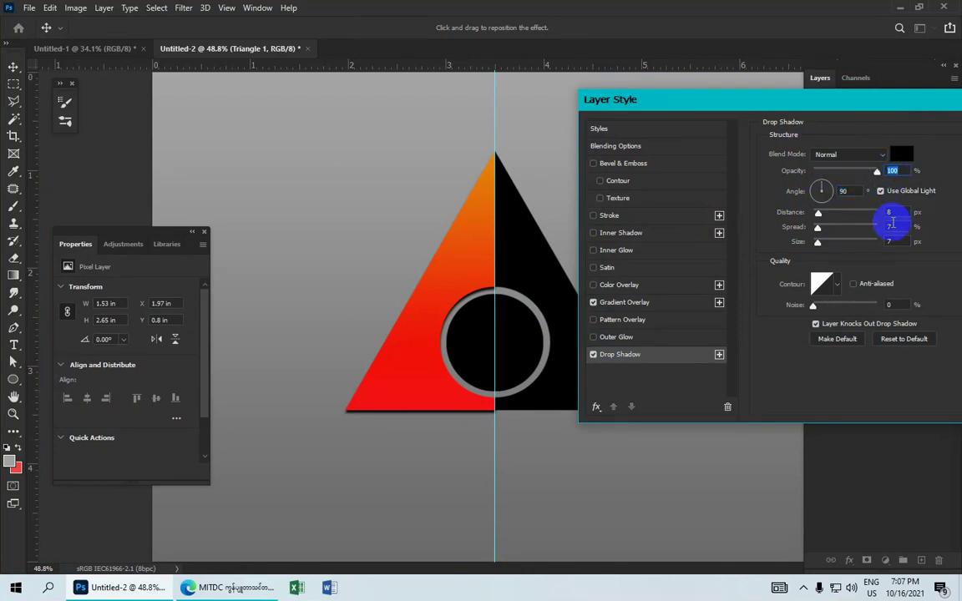
left_click(887, 226)
left_click_drag(827, 111, 692, 161)
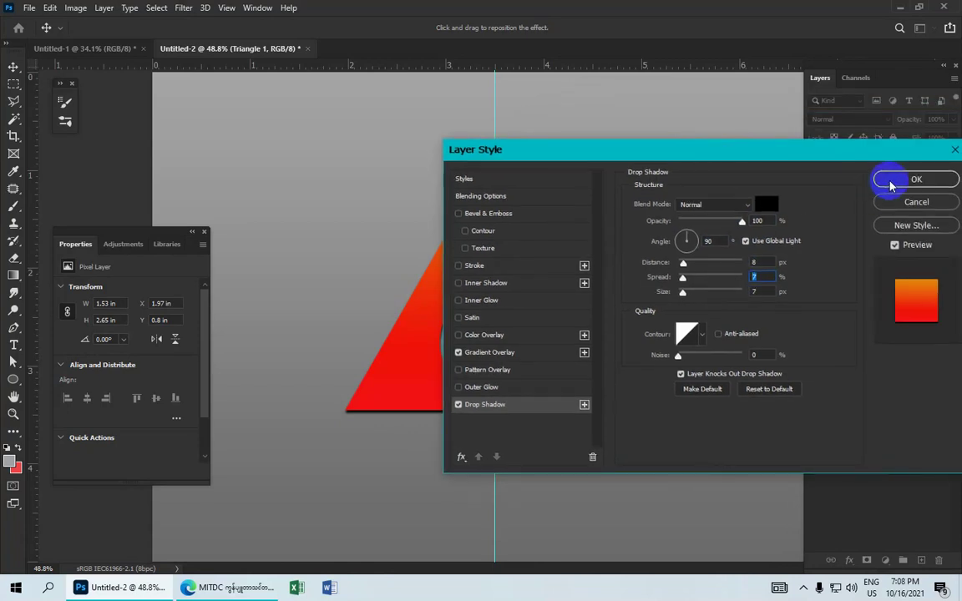
left_click(889, 184)
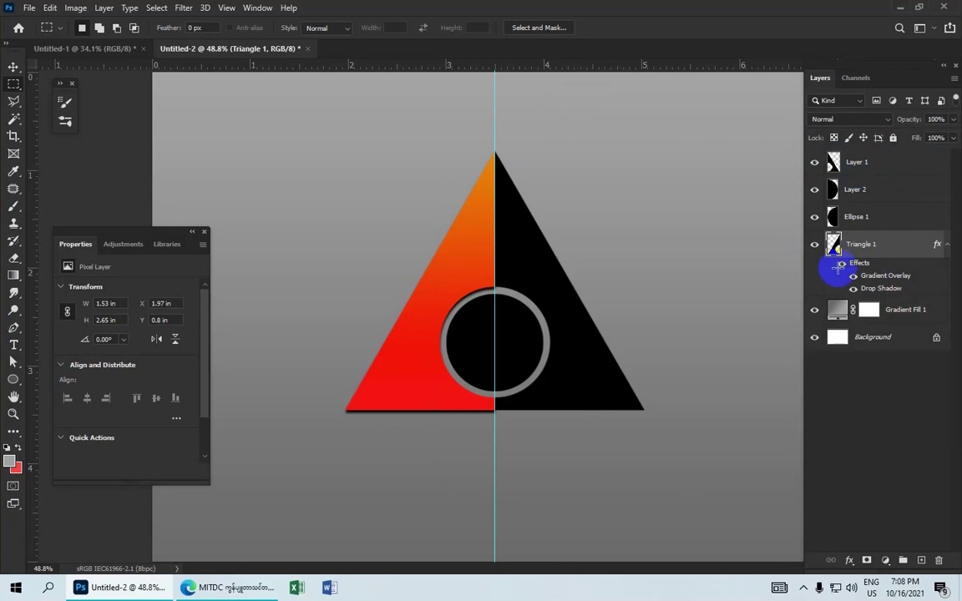
- With the Move tool, nudge the red left half left and the black right half right
left_click(12, 69)
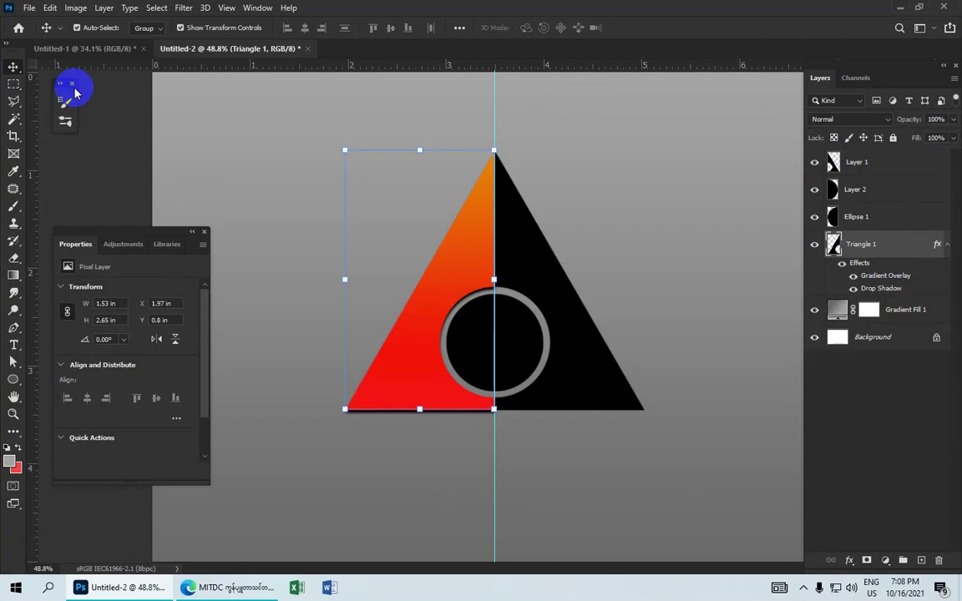
key("Left")
key("Left")
key("Left")
key("Left")
key("Left")
key("Left")
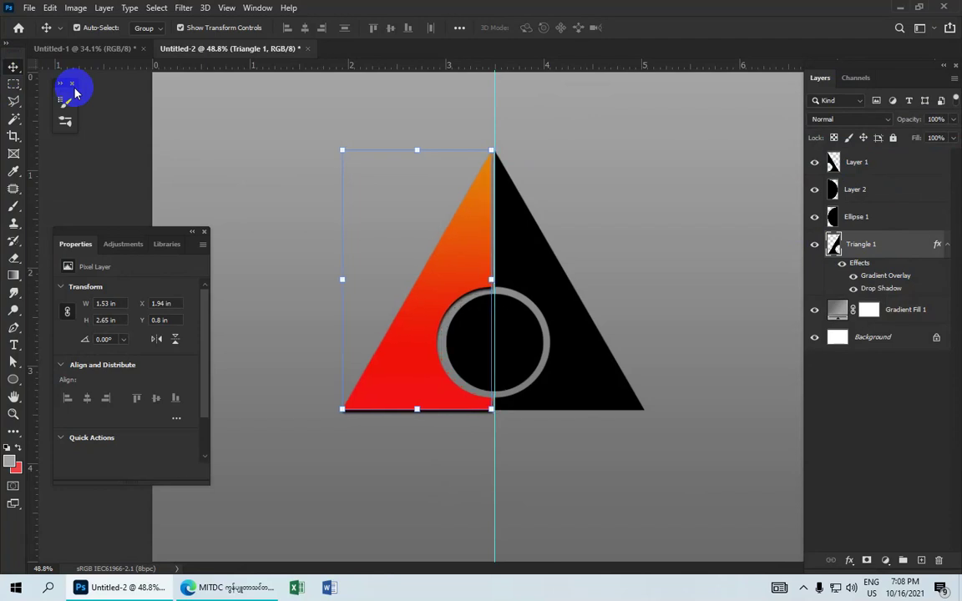
key("Left")
key("Left")
key("Left")
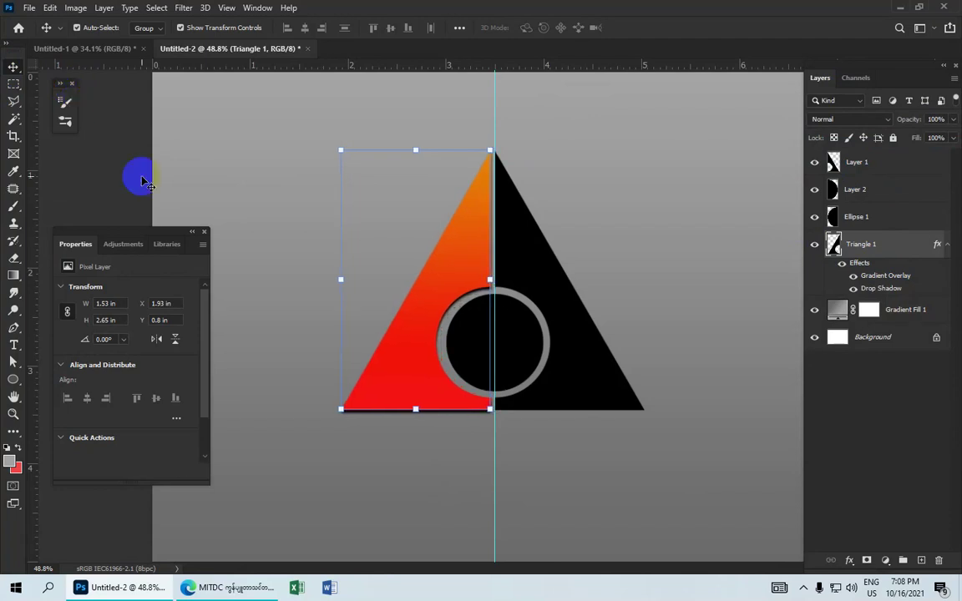
left_click(565, 303)
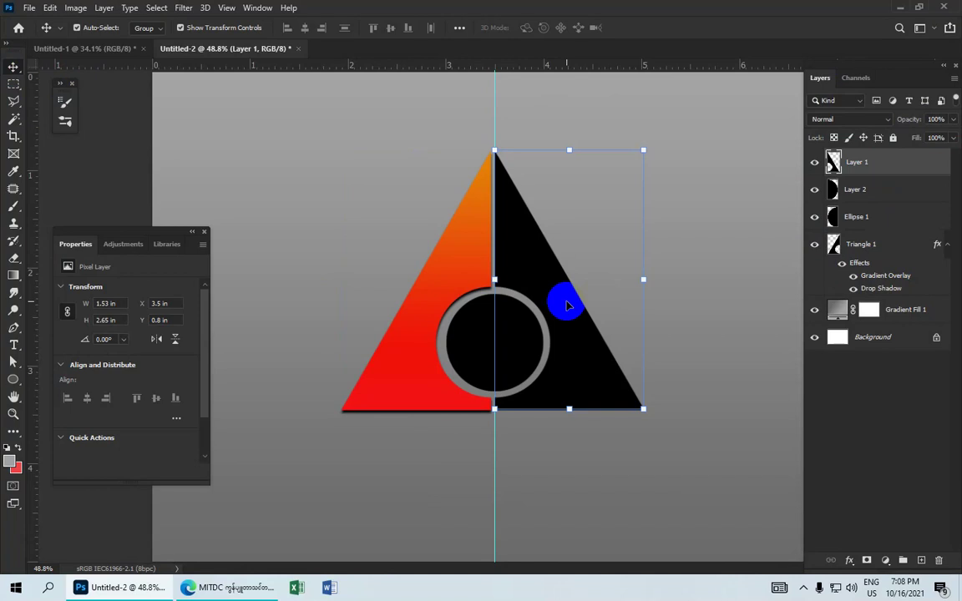
key("Right")
key("Right")
key("Right")
key("Right")
key("Right")
key("Right")
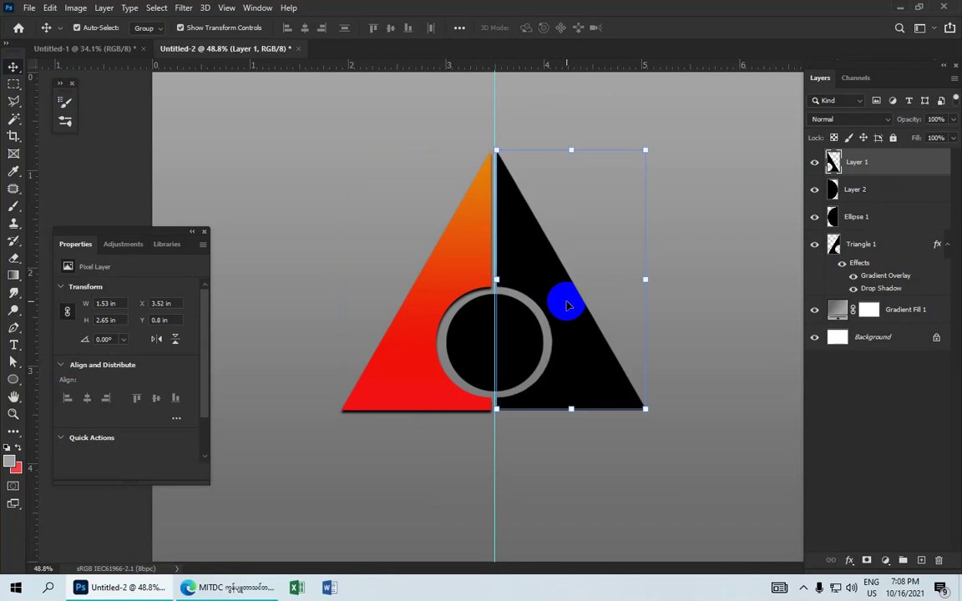
key("Right")
- Fine-tune the red left half's position on the guide, then select Layer 1
left_click(422, 366)
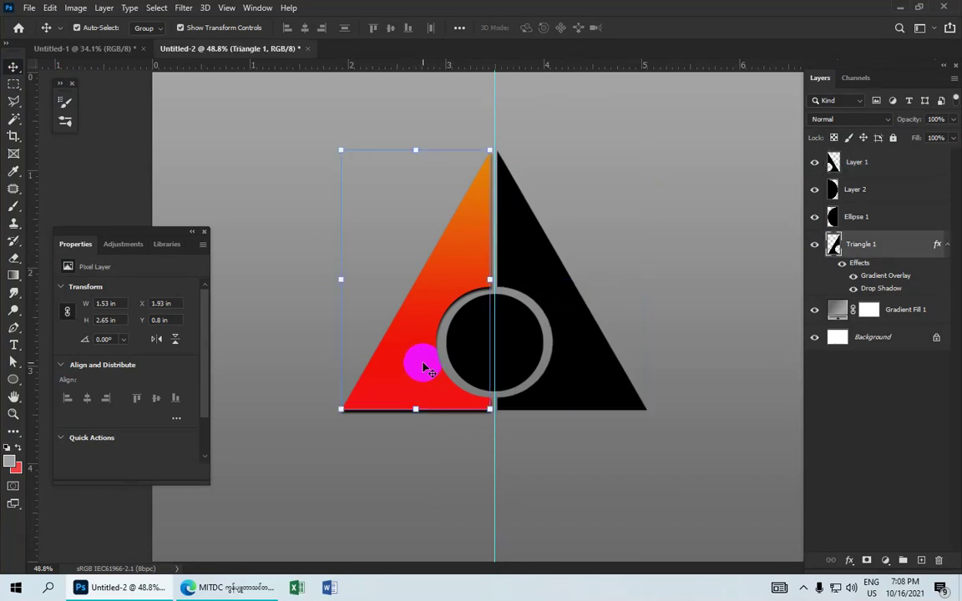
key("Right")
key("Right")
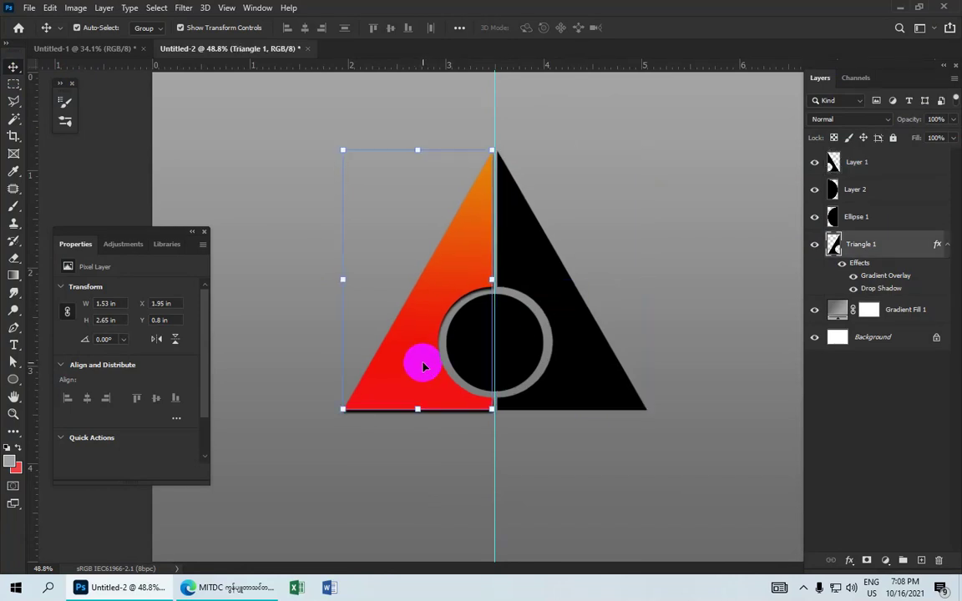
left_click(629, 273)
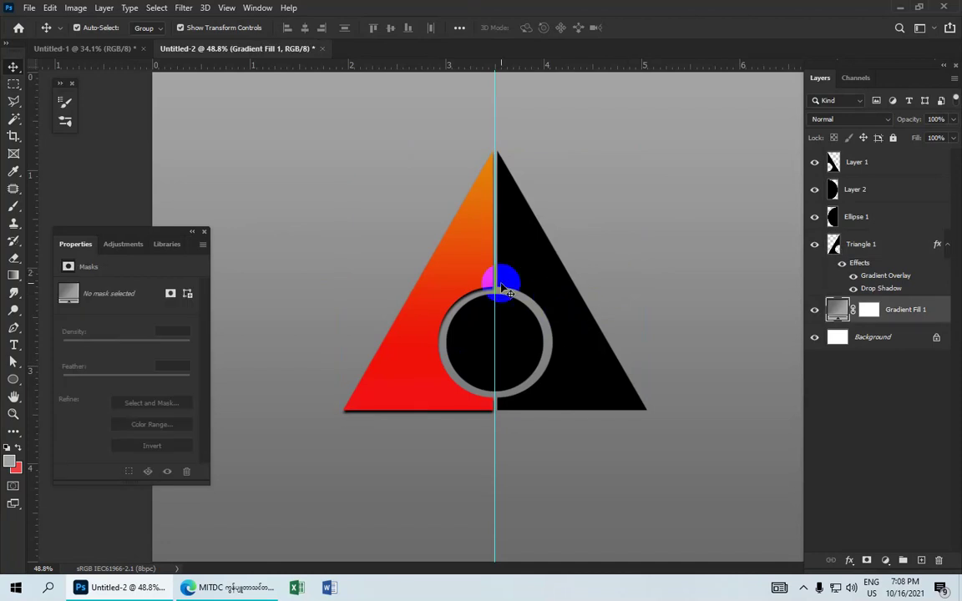
left_click(451, 264)
key("Left")
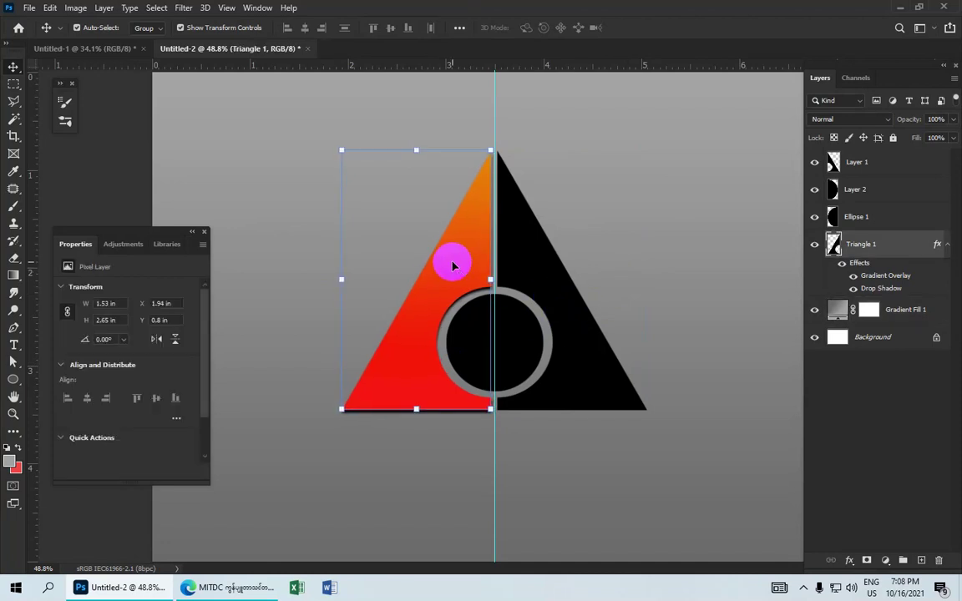
left_click(575, 244)
scroll(576, 244, "down", 1)
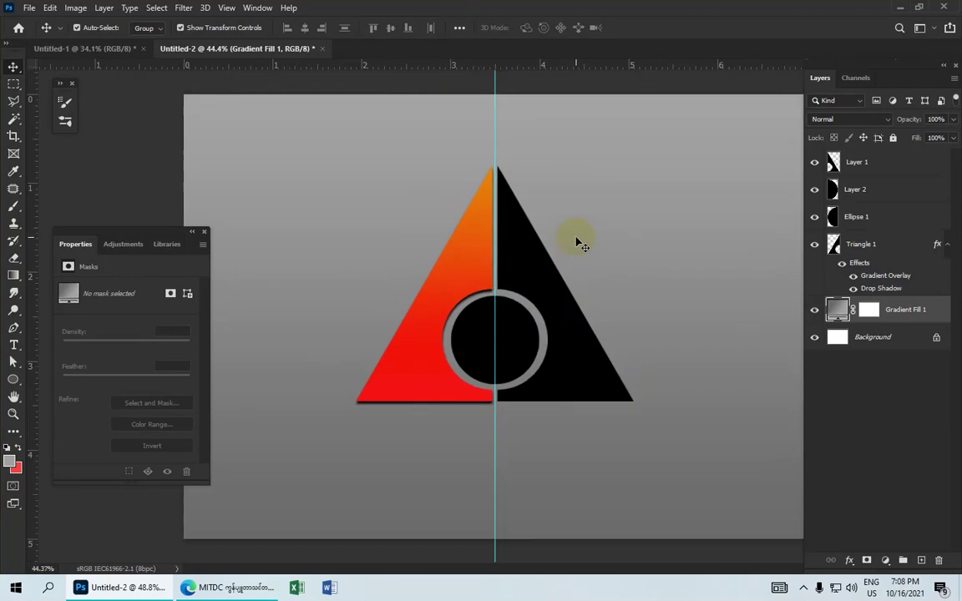
left_click(876, 167)
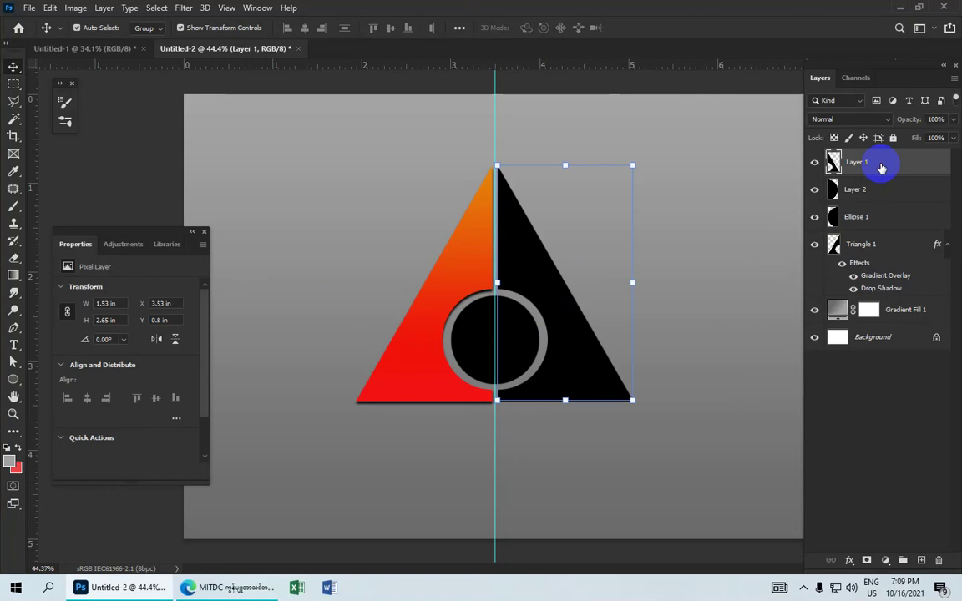
- Enable a Gradient Overlay in Layer 1's Blending Options and open its gradient for editing
right_click(880, 165)
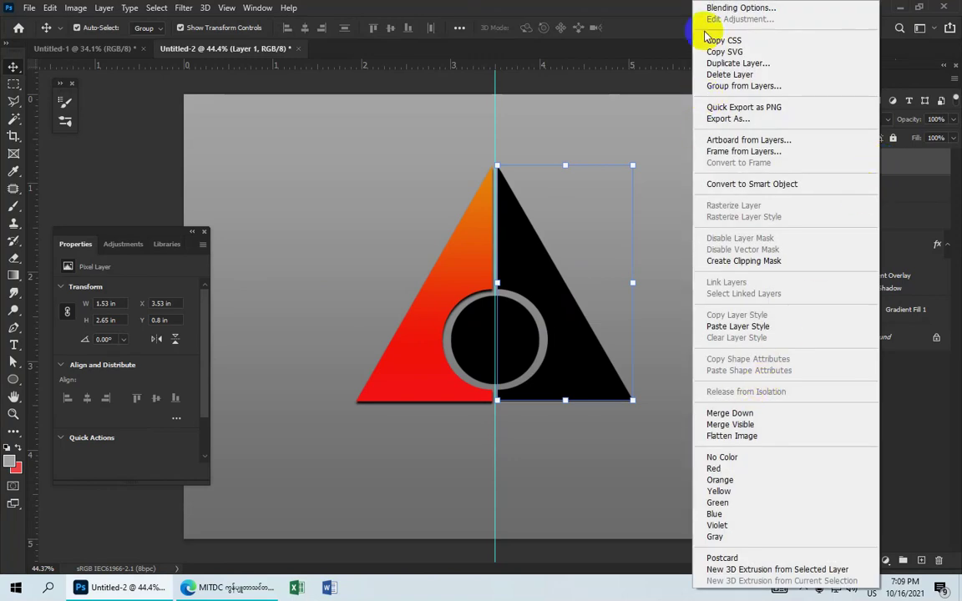
left_click(735, 7)
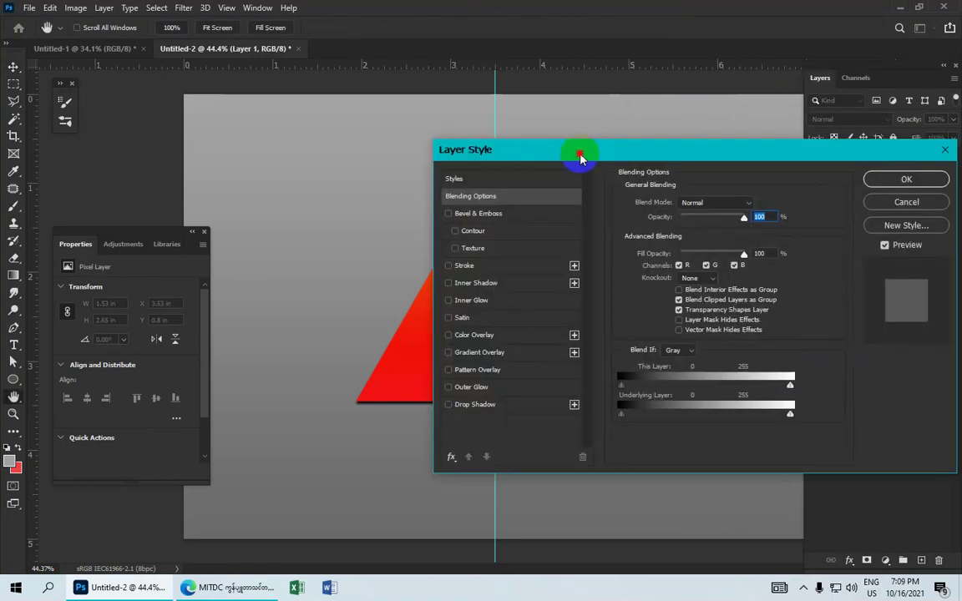
left_click_drag(580, 156, 748, 138)
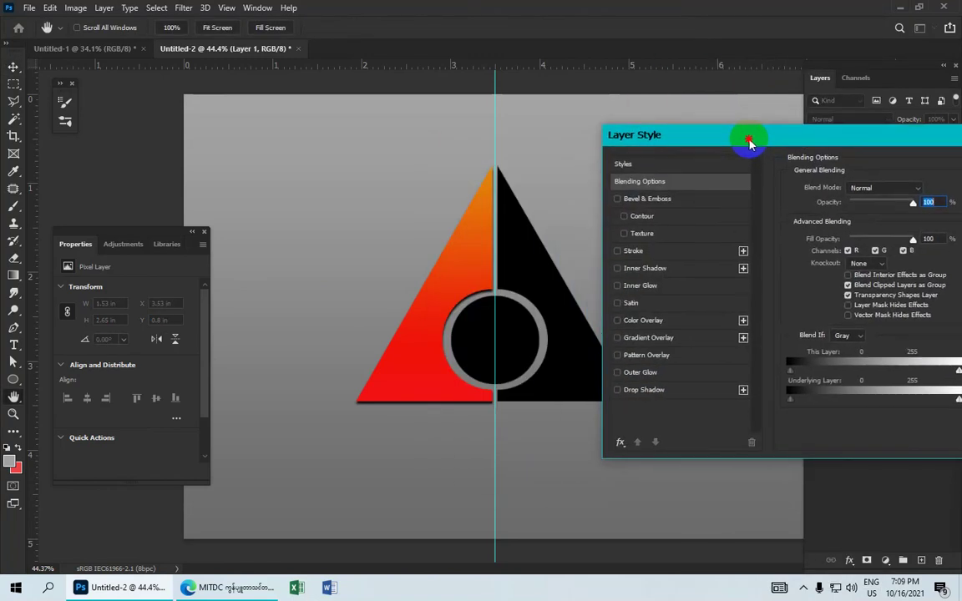
left_click(640, 336)
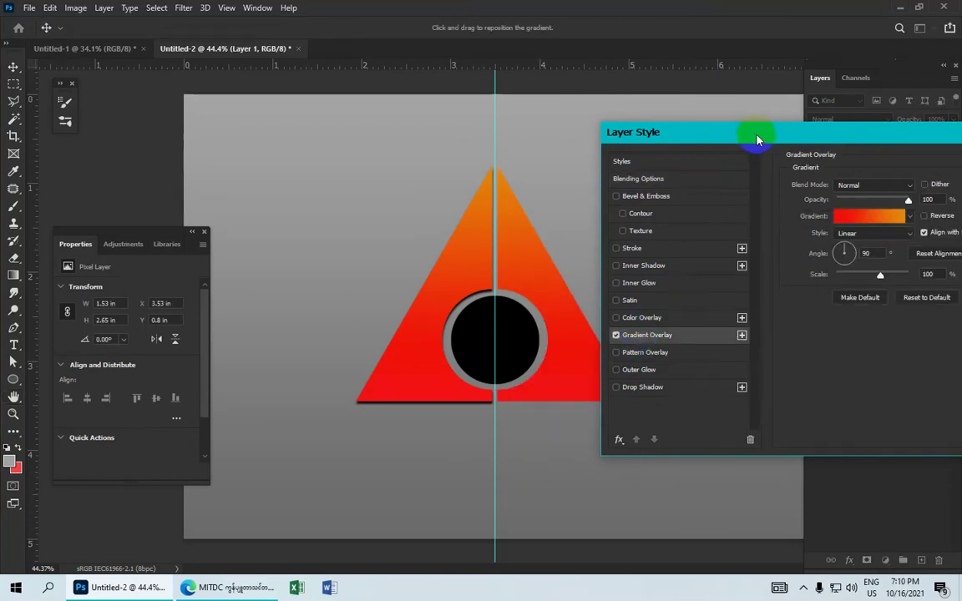
left_click_drag(759, 138, 704, 153)
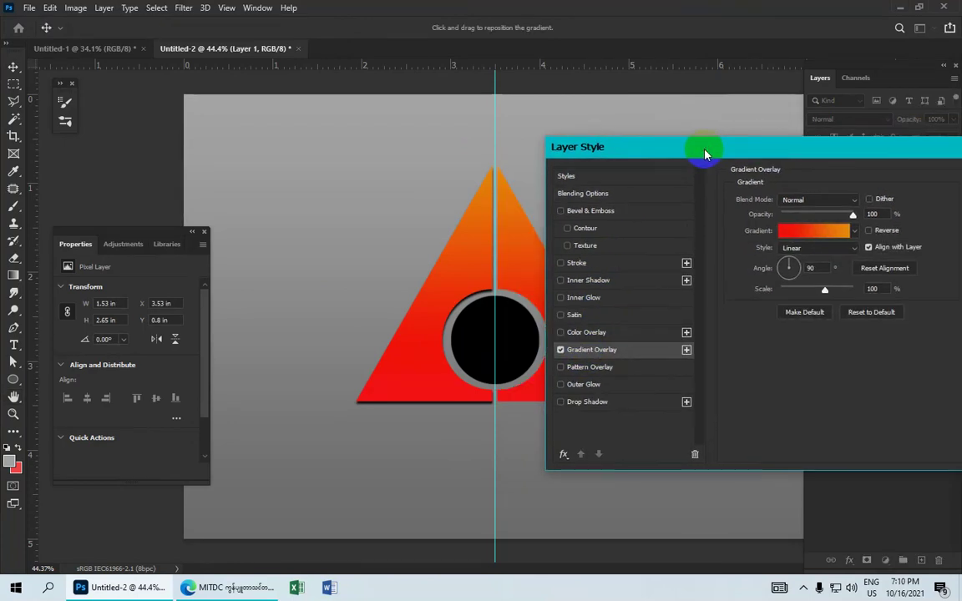
left_click(793, 234)
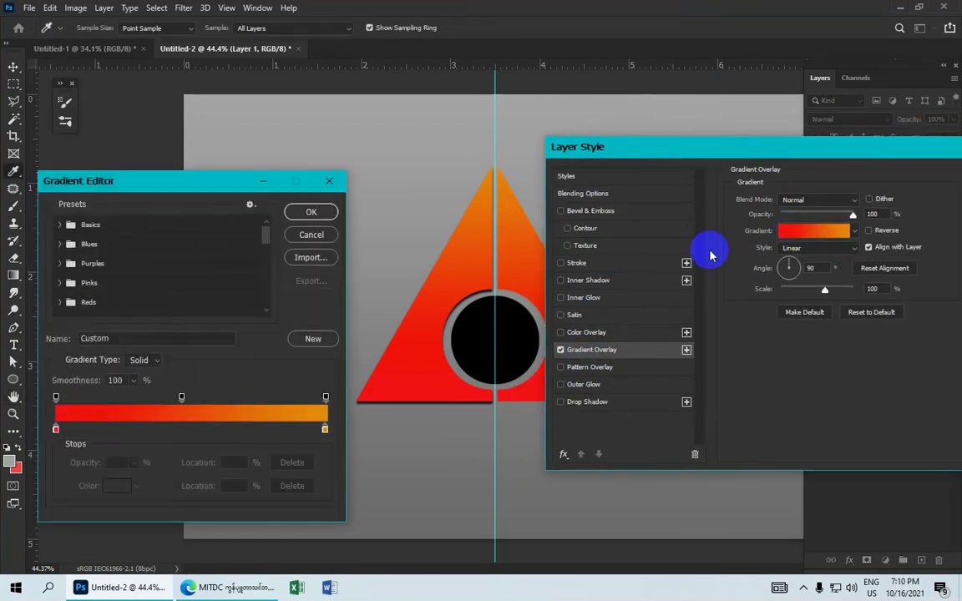
- Set the gradient's left colour stop to blue
double_click(55, 428)
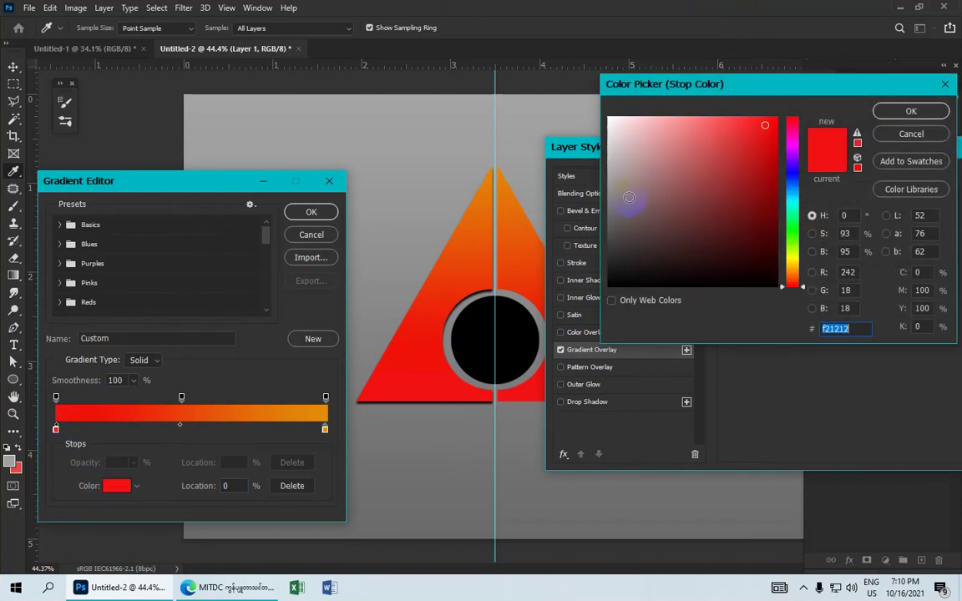
left_click(792, 173)
mouse_move(755, 154)
left_mouse_down()
mouse_move(778, 125)
mouse_move(762, 121)
left_mouse_up()
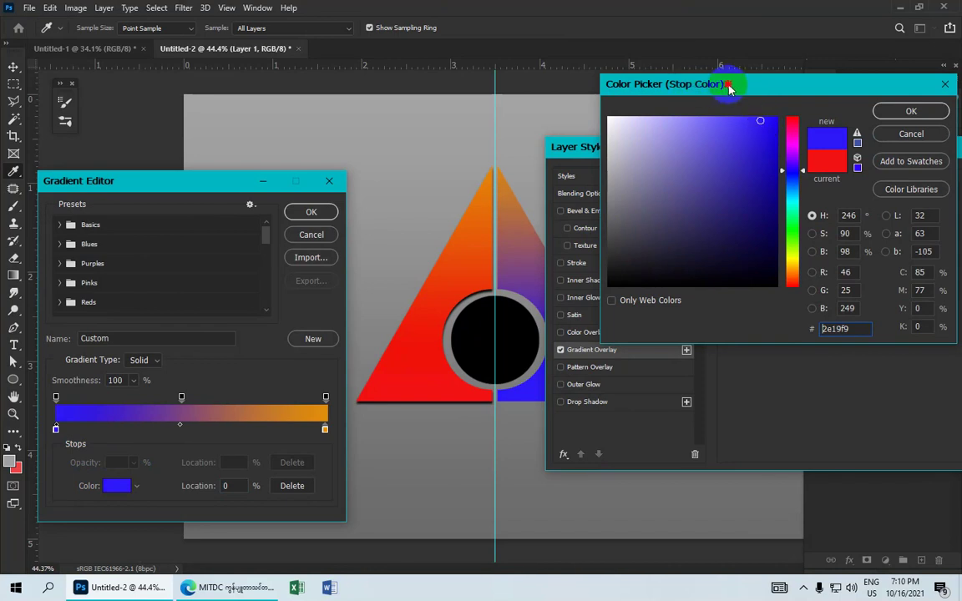
left_click_drag(727, 84, 788, 141)
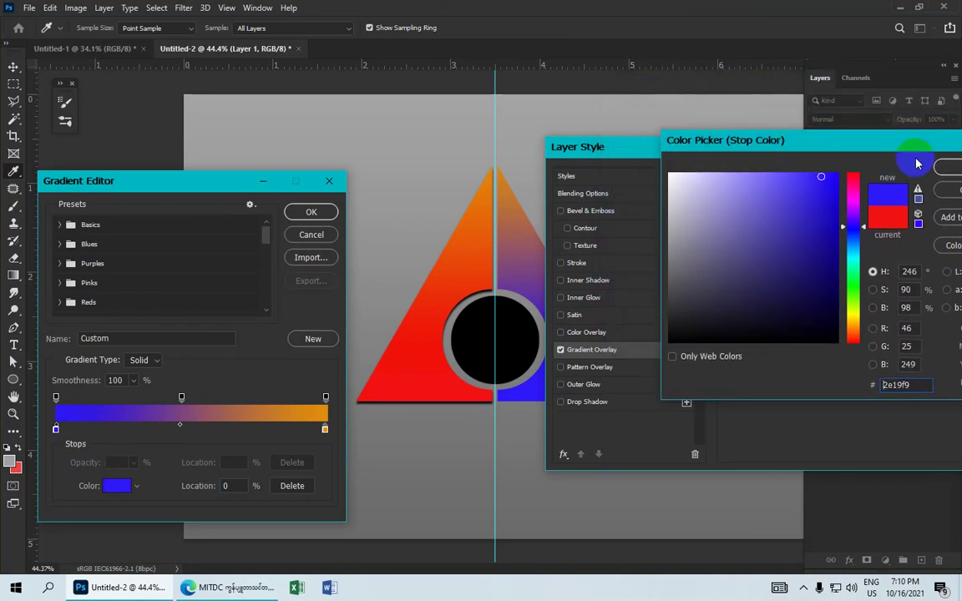
left_click(947, 171)
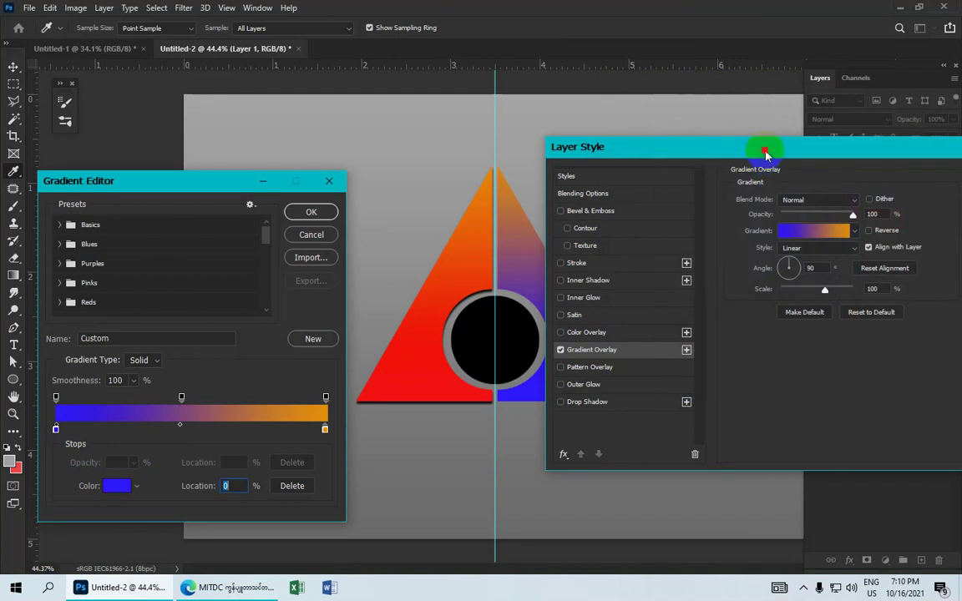
- Try a light blue-cyan colour for the right gradient stop
double_click(325, 431)
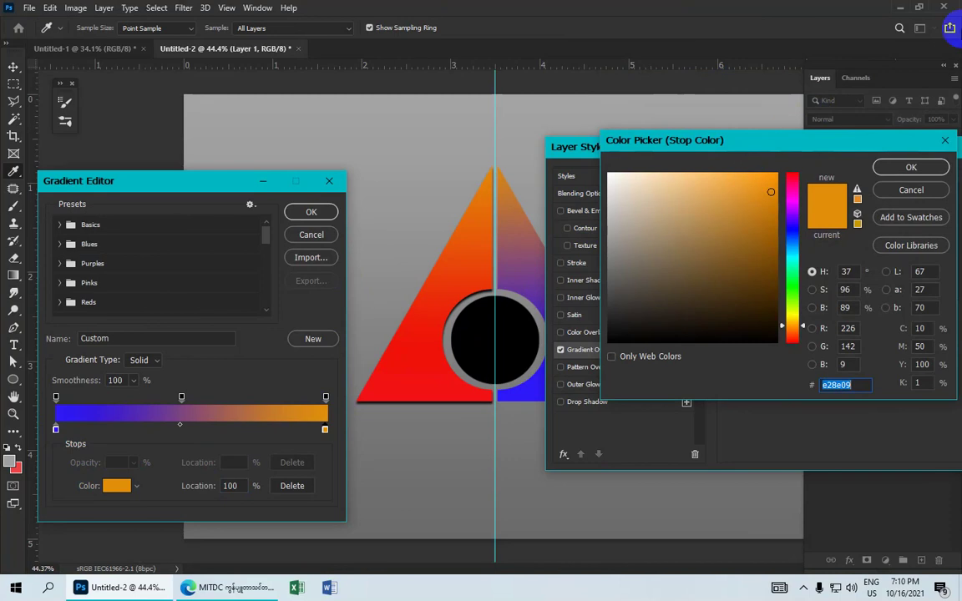
left_click(887, 167)
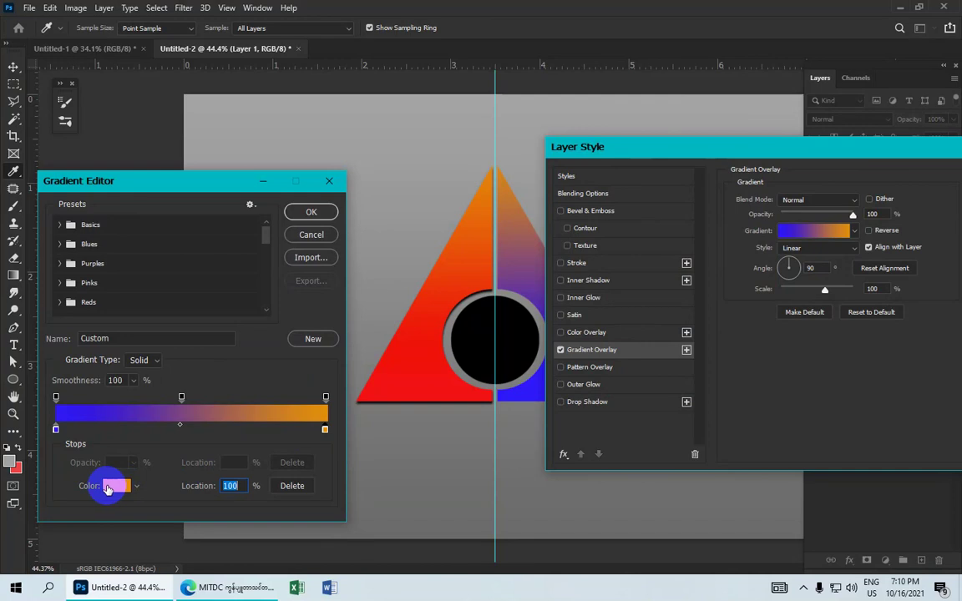
double_click(324, 432)
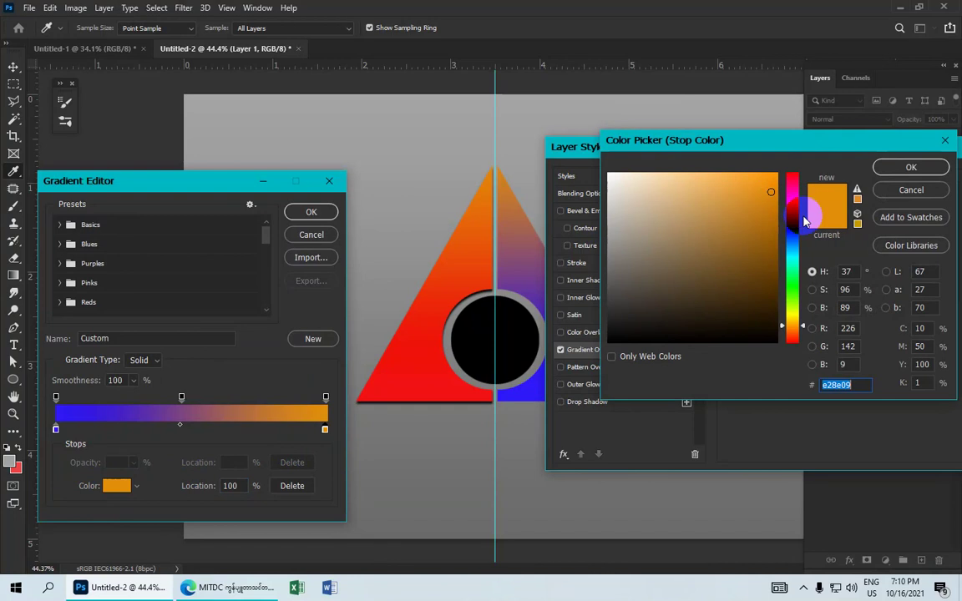
left_click(790, 240)
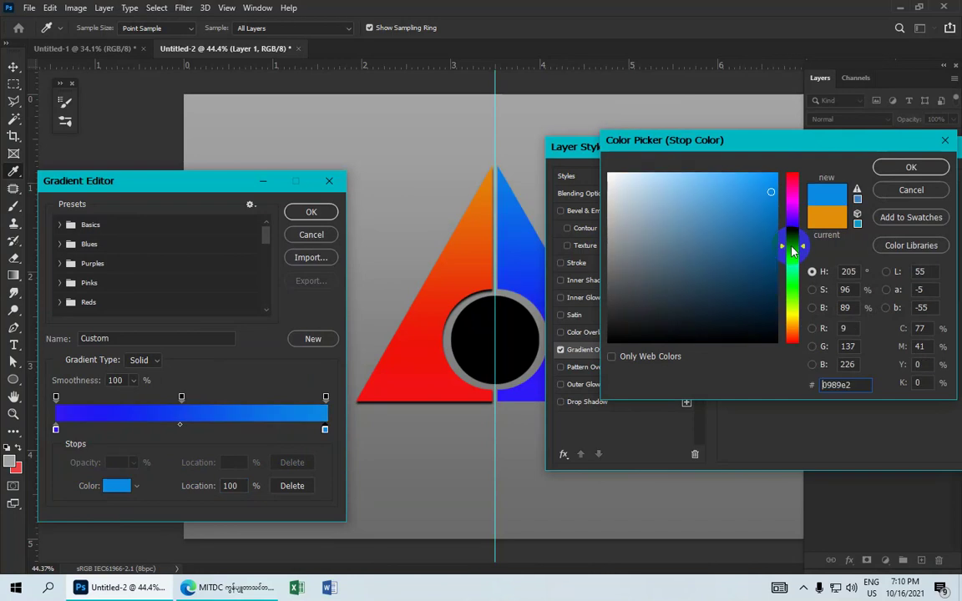
mouse_move(770, 198)
left_mouse_down()
mouse_move(755, 186)
mouse_move(704, 191)
left_mouse_up()
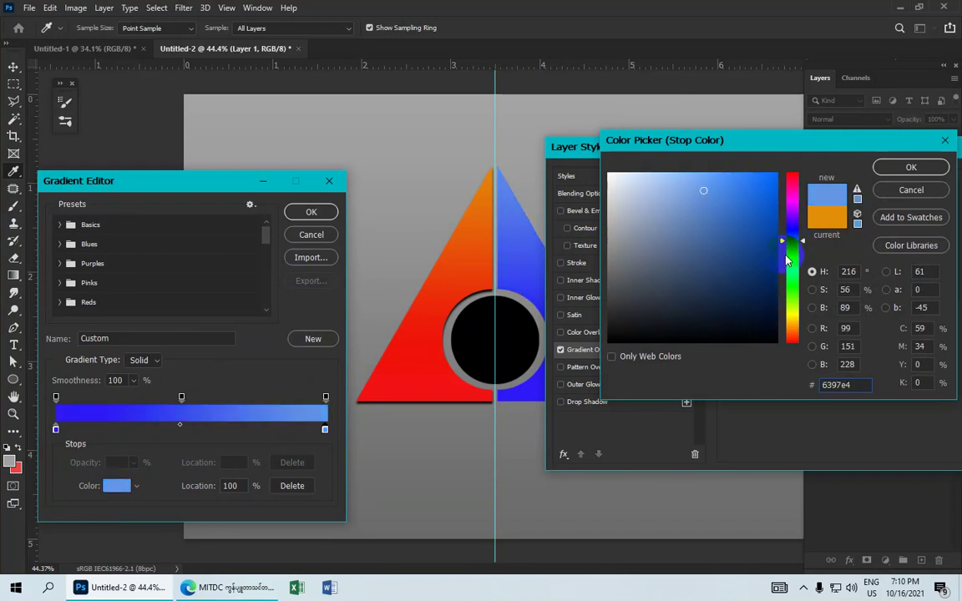
left_click(790, 254)
left_click(698, 188)
left_click_drag(698, 188, 677, 186)
- Change the right stop to purple (#cb45fc) and confirm it
left_click_drag(686, 142, 702, 169)
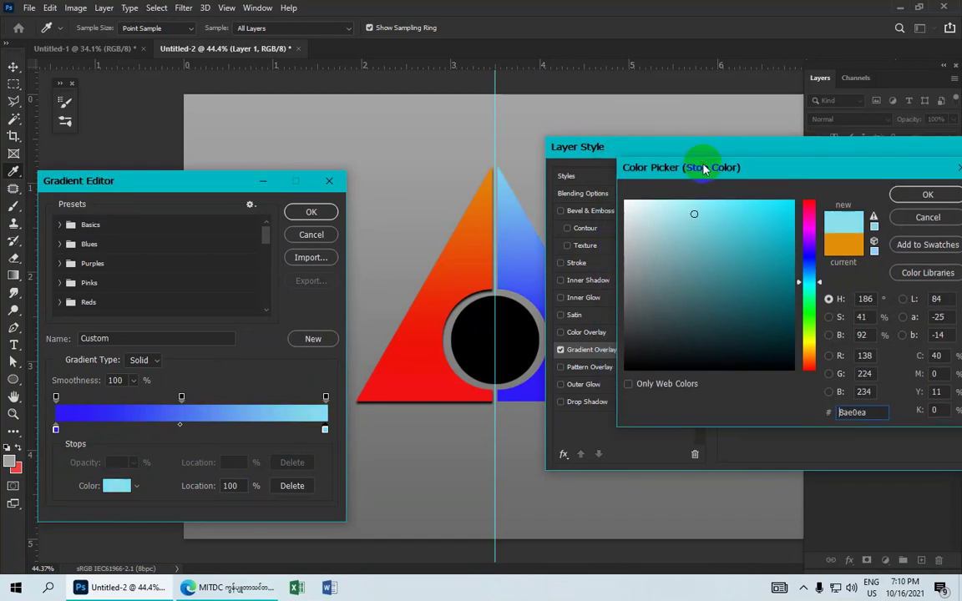
left_click_drag(704, 208, 672, 212)
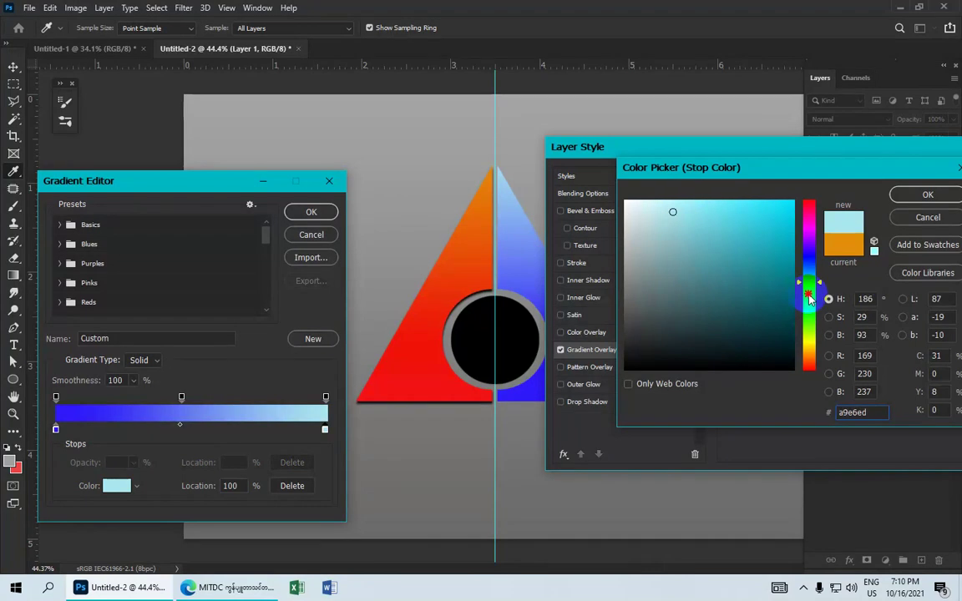
left_click_drag(810, 302, 810, 306)
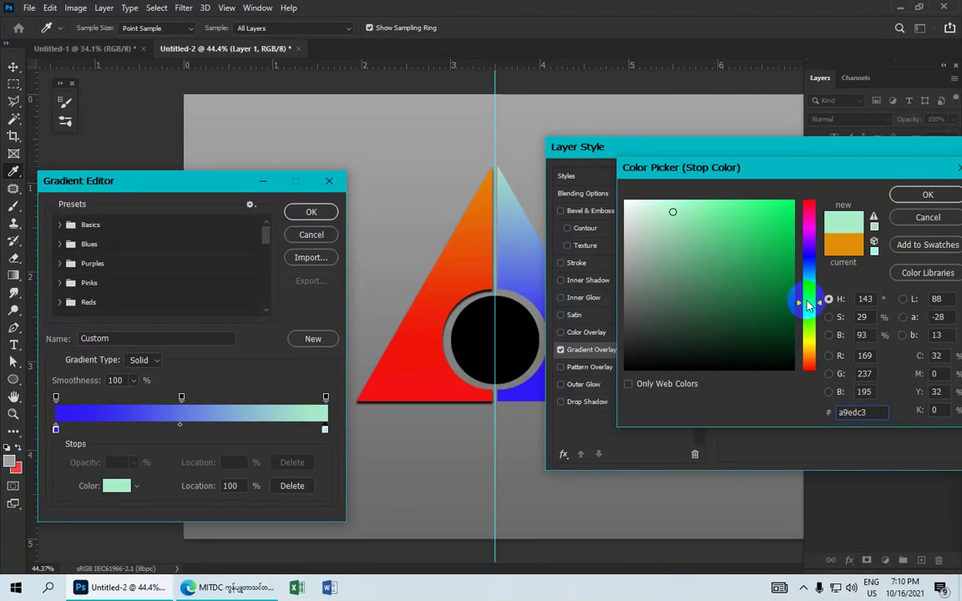
left_click_drag(719, 232, 751, 210)
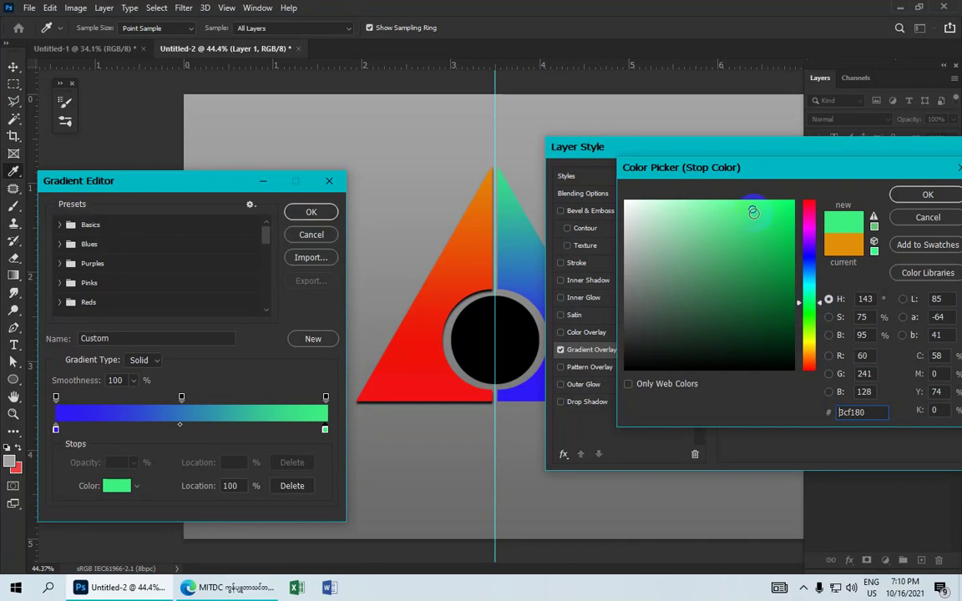
left_click(800, 240)
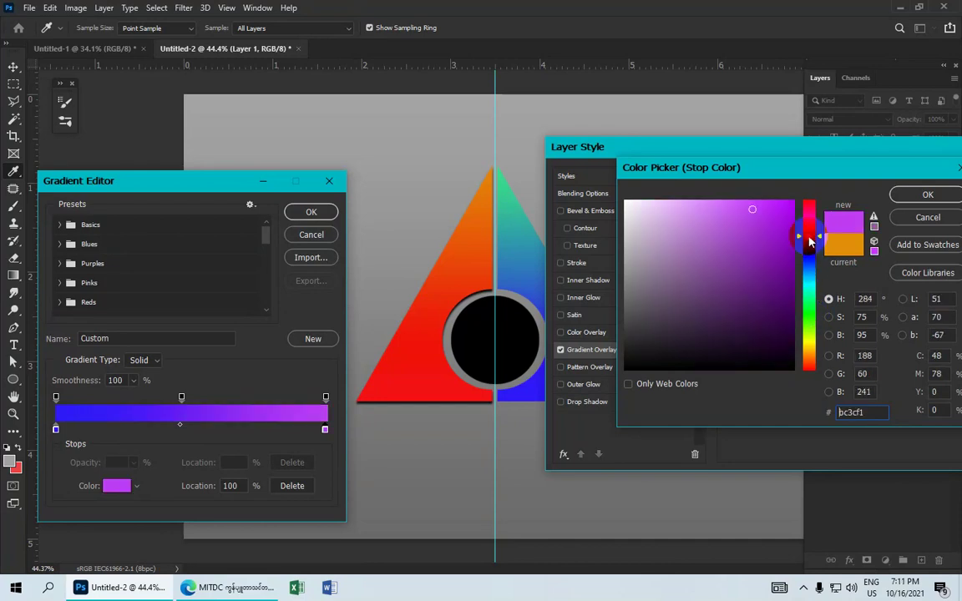
left_click(748, 202)
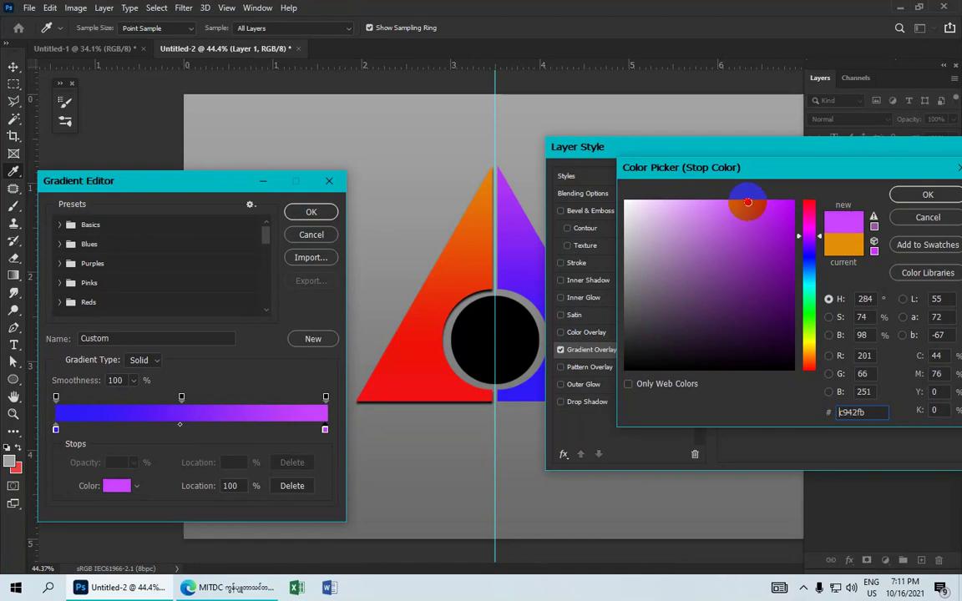
left_click(922, 194)
- Confirm the blue-to-purple gradient and enable a Drop Shadow on Layer 1
left_click(312, 212)
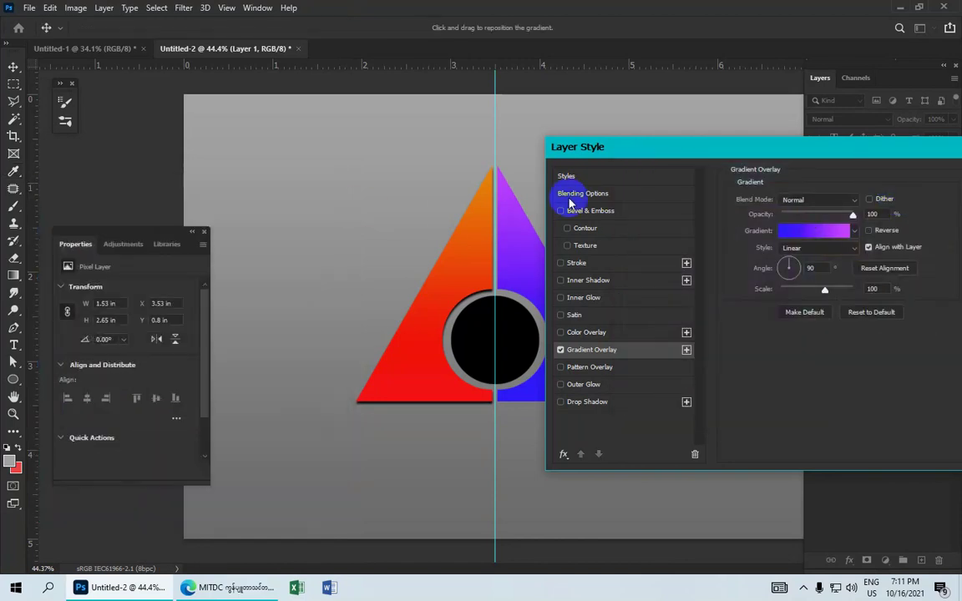
left_click_drag(730, 147, 798, 121)
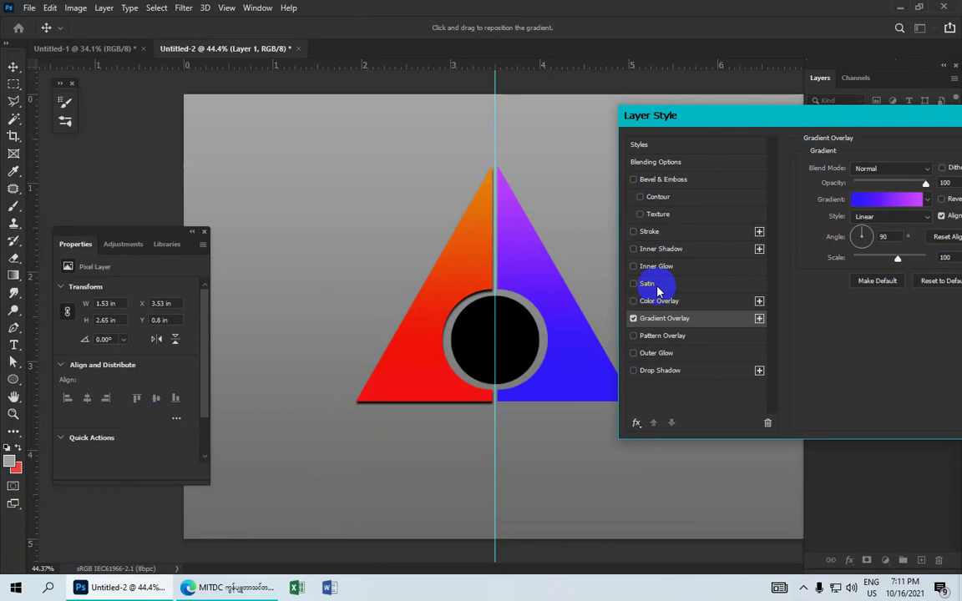
left_click(656, 373)
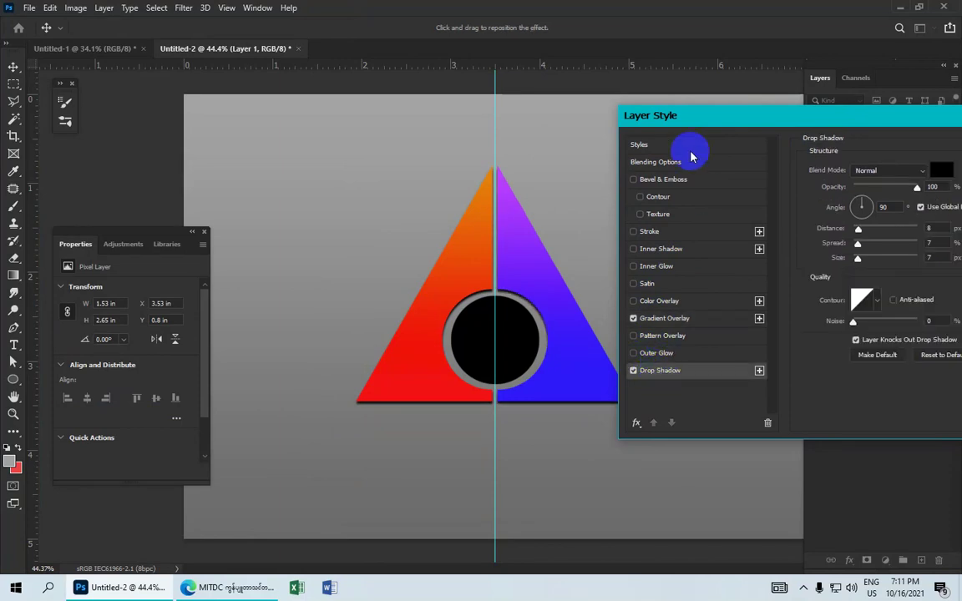
left_click_drag(835, 122, 767, 133)
- Set the shadow to black, Normal, 100%, 90°, 8 px distance, 7% spread, 7 px size, and apply
left_click(873, 180)
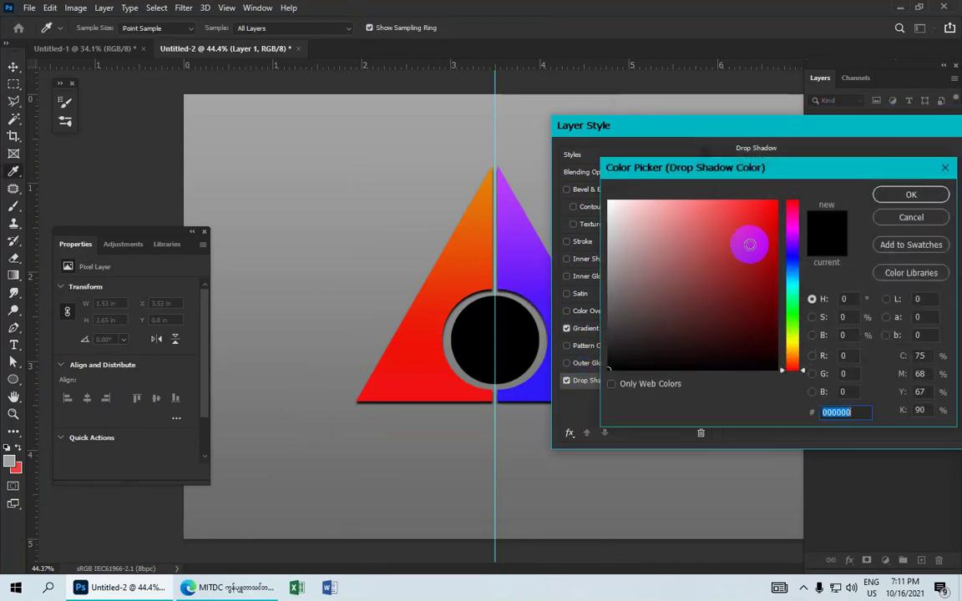
left_click(909, 194)
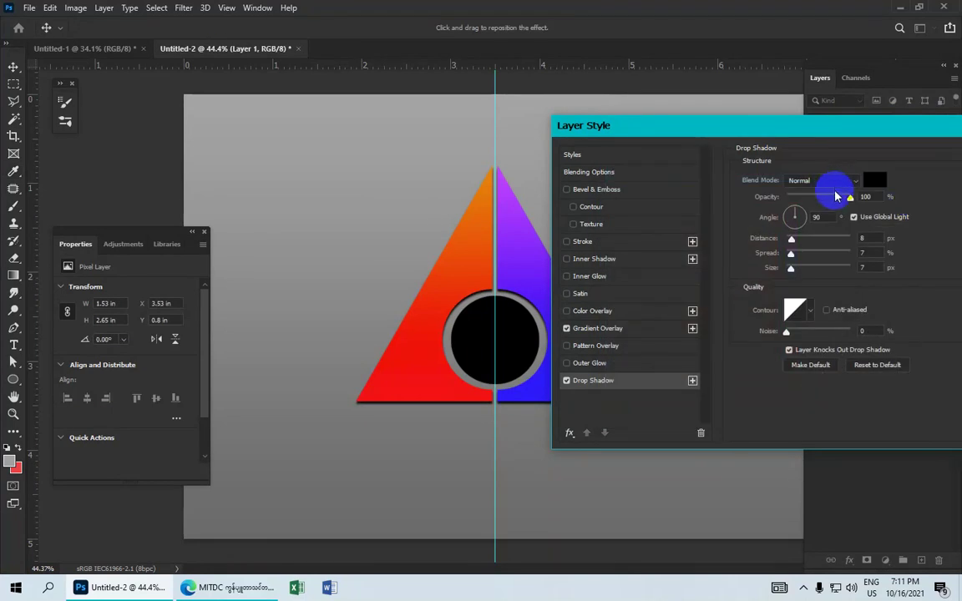
left_click(851, 182)
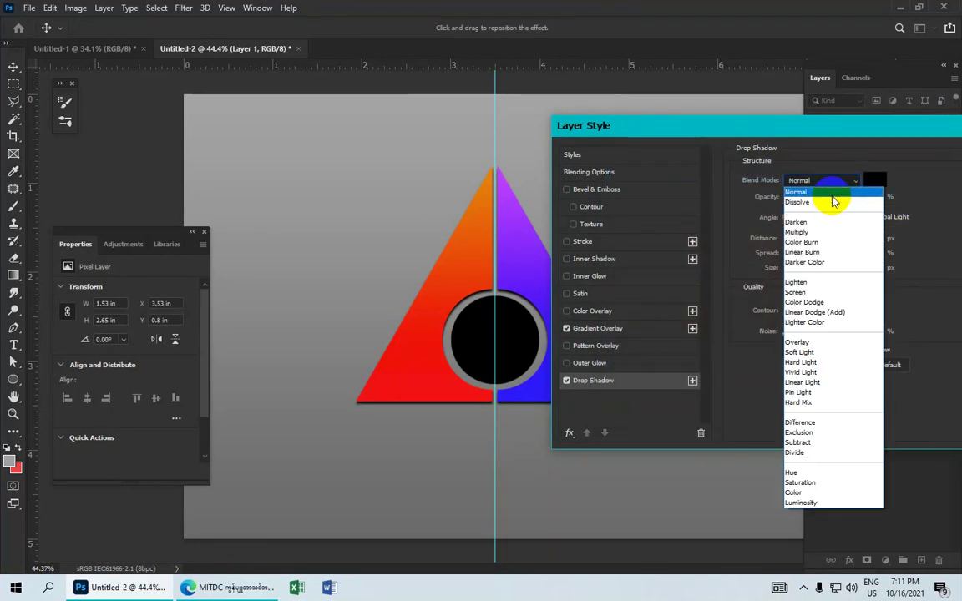
left_click(833, 199)
left_click(850, 198)
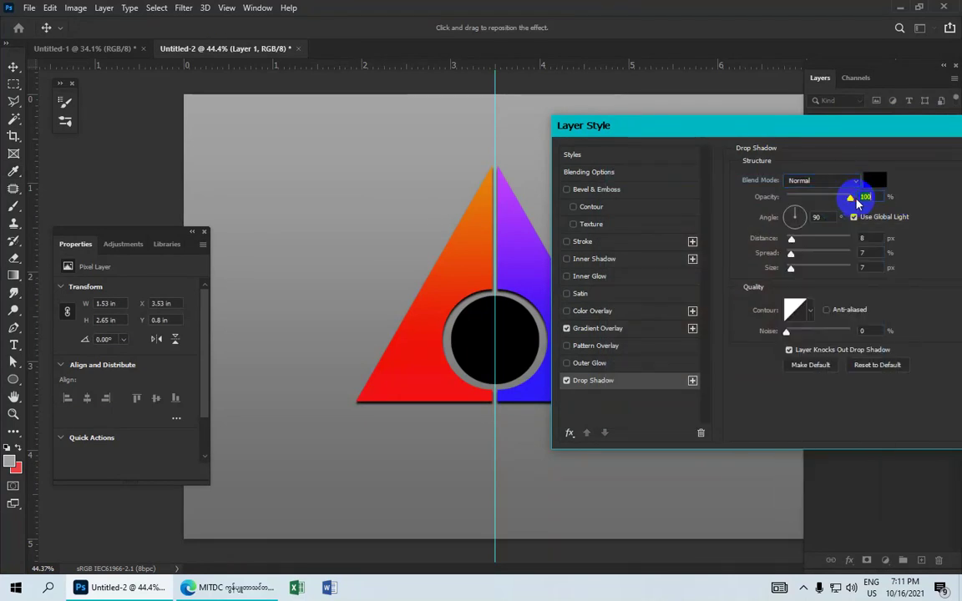
left_click(827, 219)
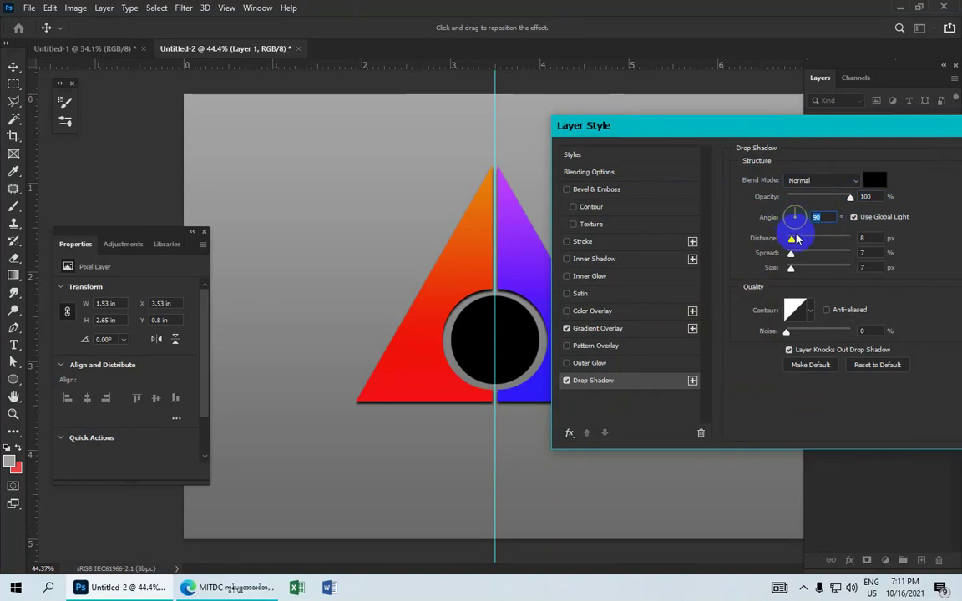
left_click(862, 238)
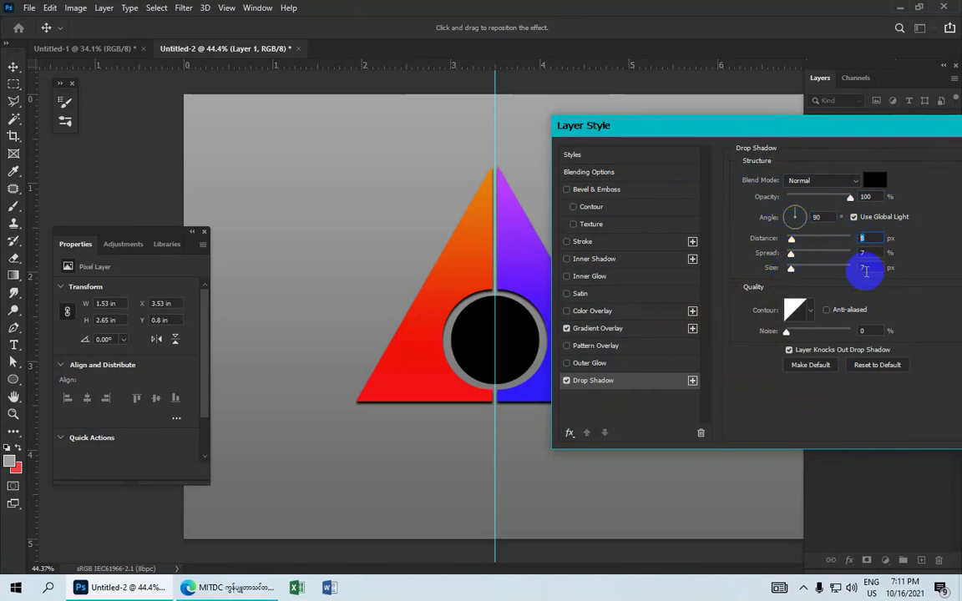
left_click(860, 267)
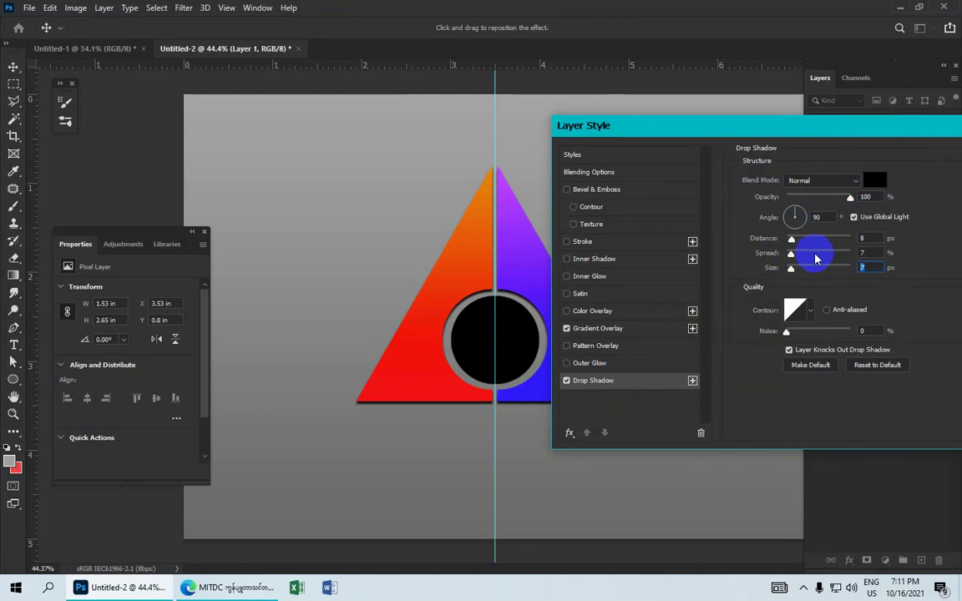
left_click(873, 254)
double_click(858, 254)
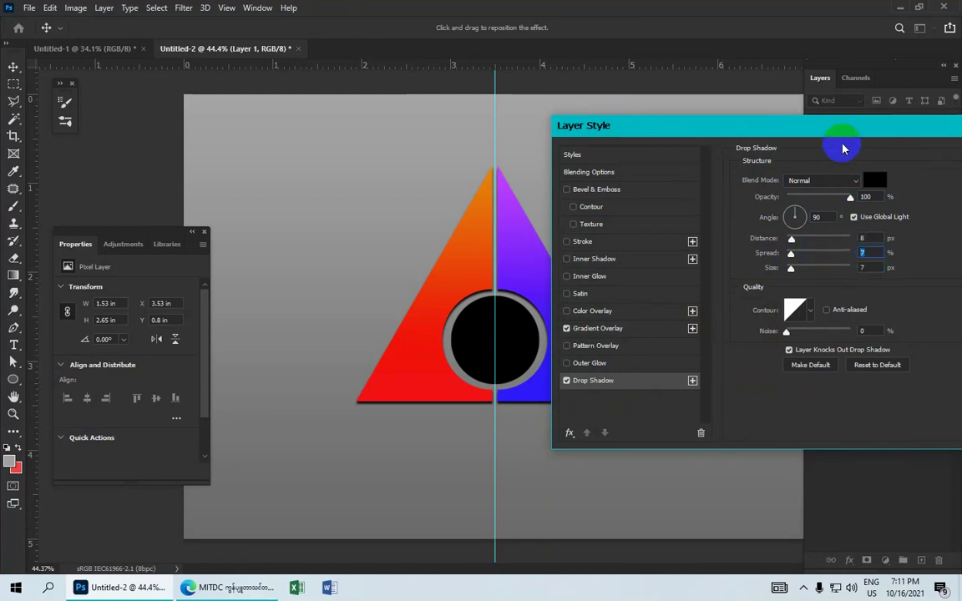
left_click_drag(841, 129, 758, 155)
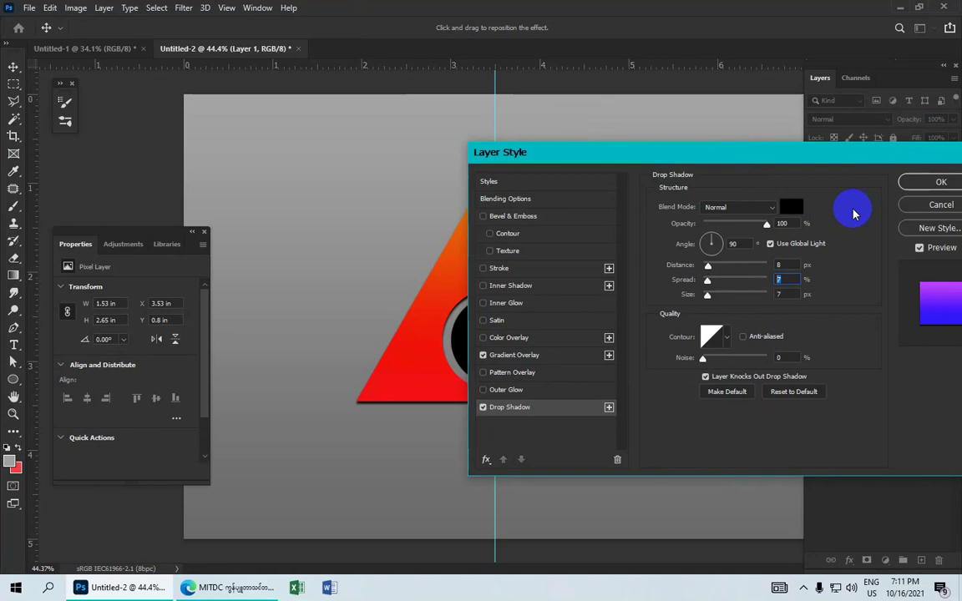
left_click(914, 182)
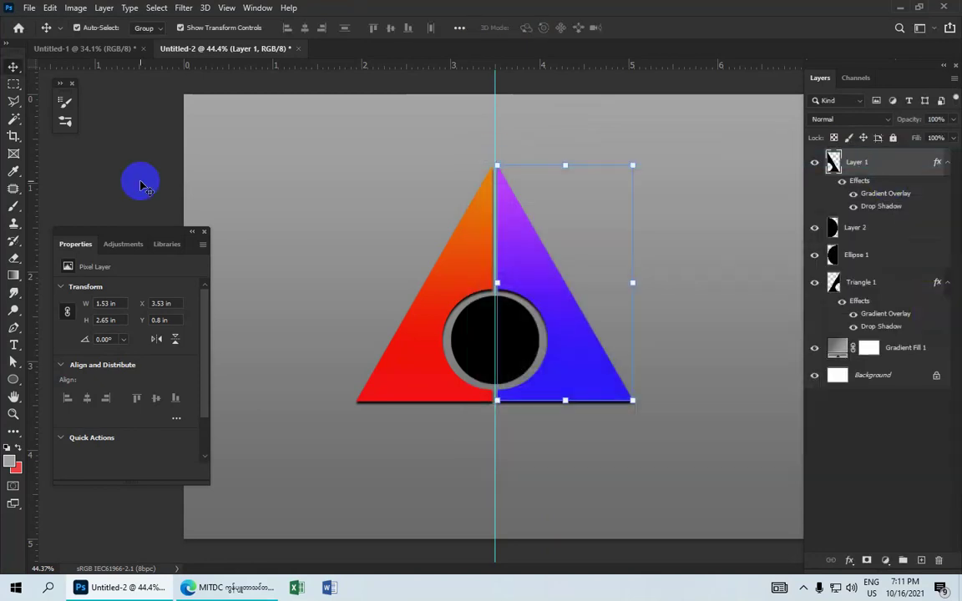
- Copy Layer 1's layer style
left_click(847, 228)
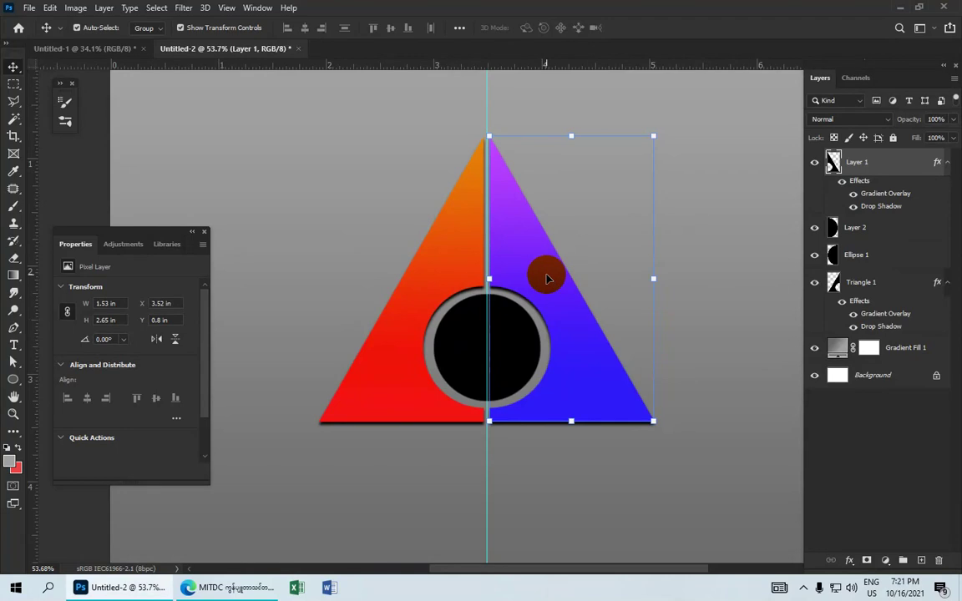
left_click(668, 207)
left_click(857, 163)
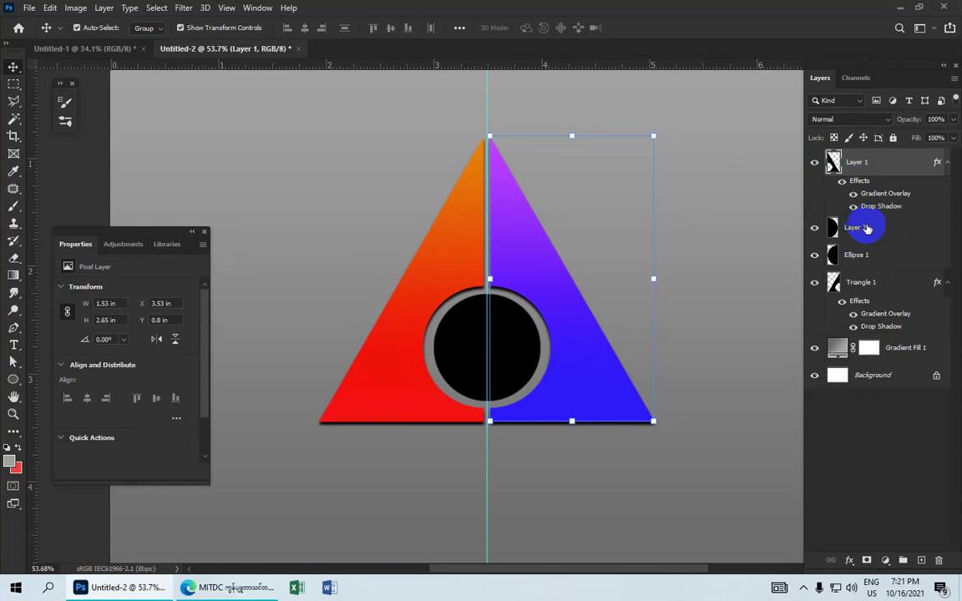
right_click(866, 166)
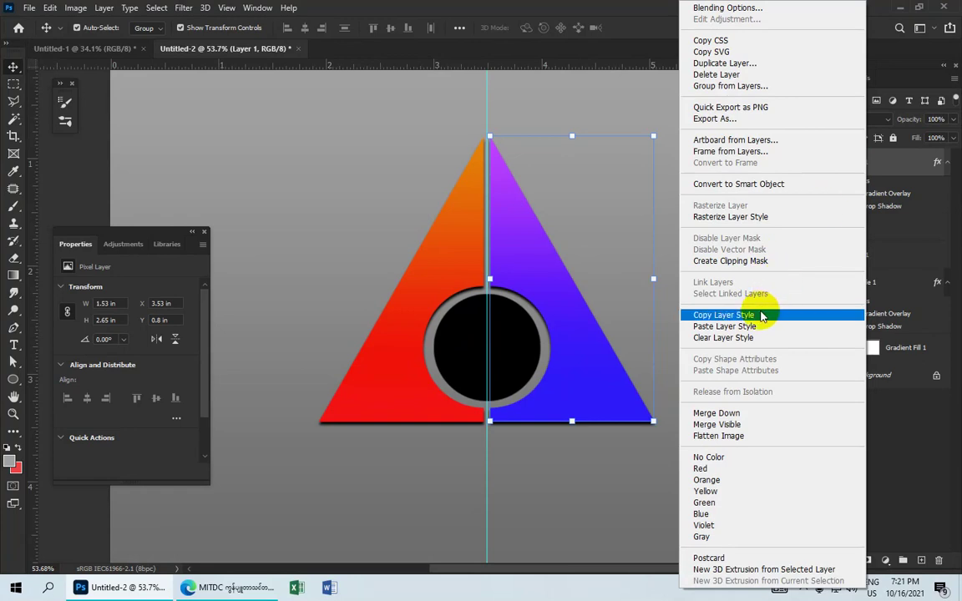
left_click(762, 314)
- Paste the copied style onto Layer 2 and open its Layer Style settings
left_click(876, 233)
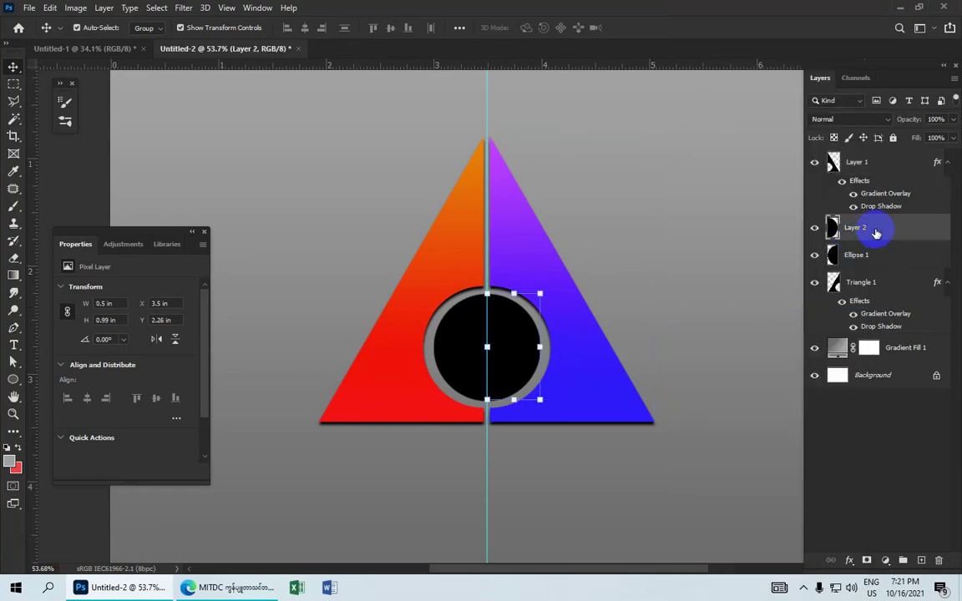
right_click(875, 233)
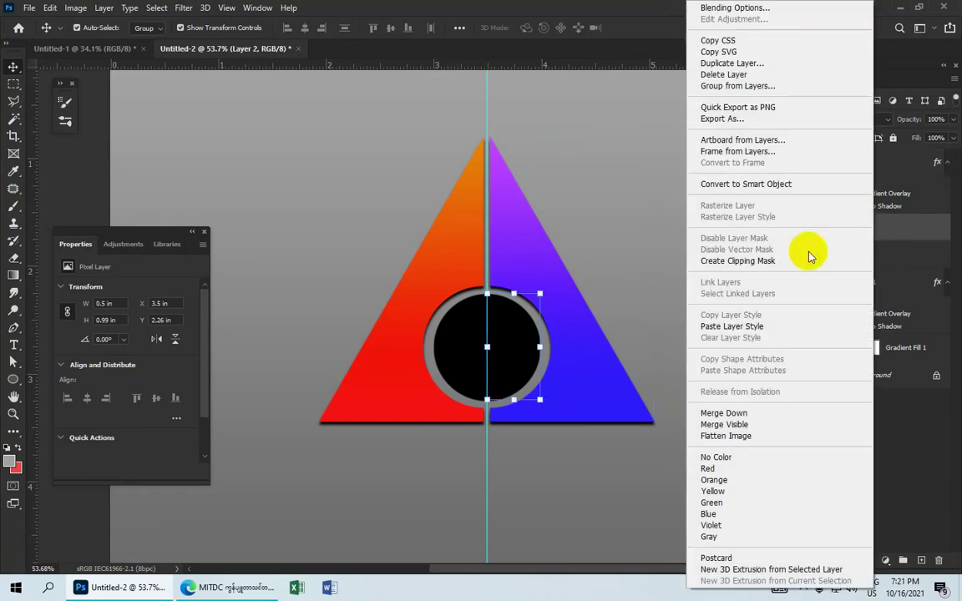
left_click(741, 327)
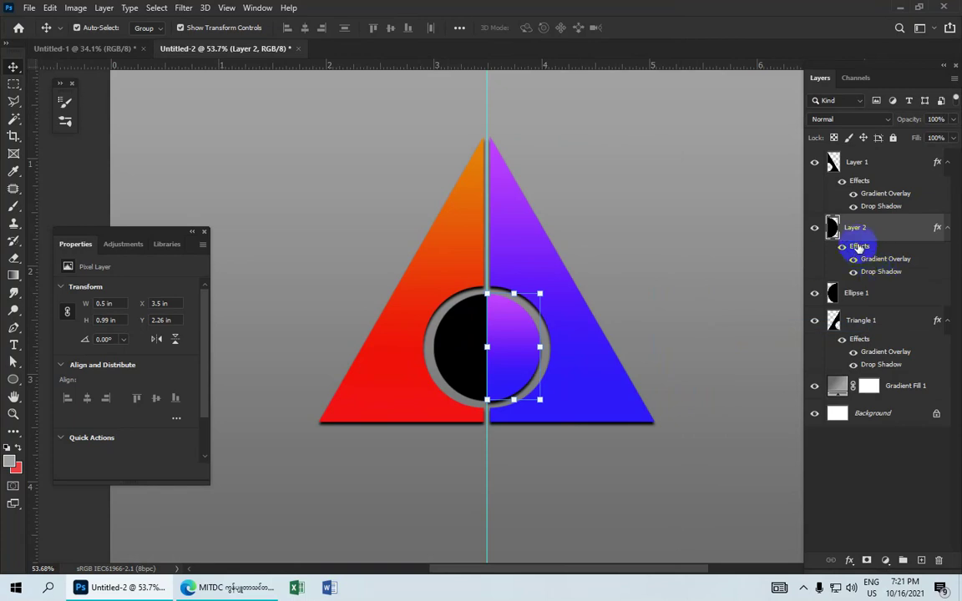
double_click(858, 247)
mouse_move(676, 156)
left_mouse_down()
mouse_move(698, 166)
mouse_move(812, 135)
left_mouse_up()
- Reverse the circle's right-half Gradient Overlay and apply it
left_click(653, 332)
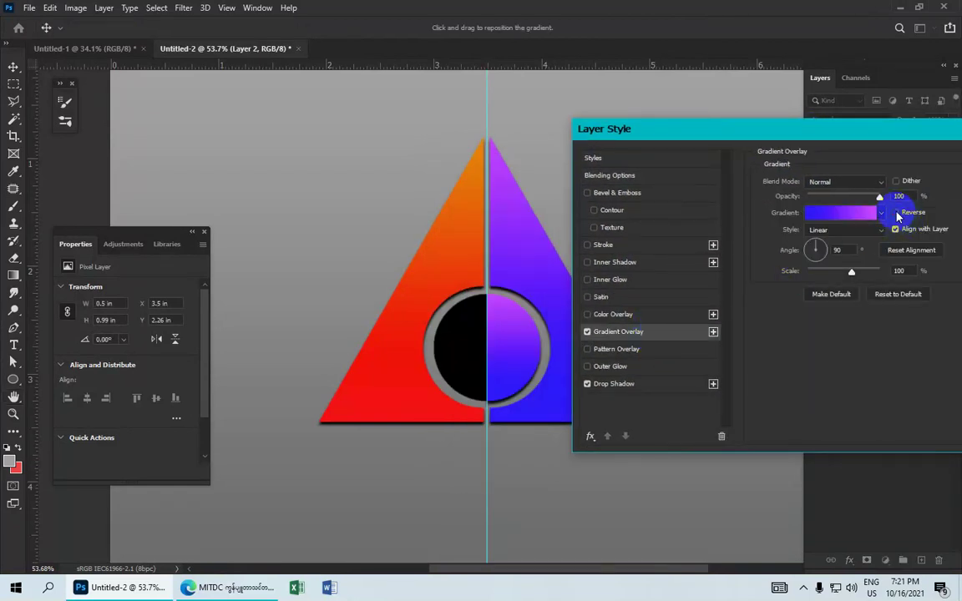
left_click(896, 213)
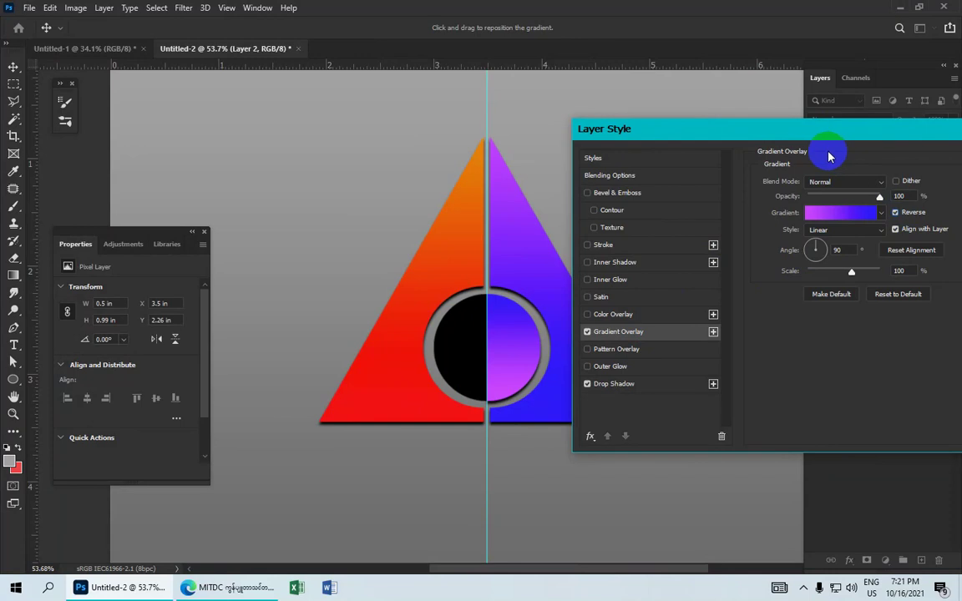
left_click_drag(826, 148, 703, 193)
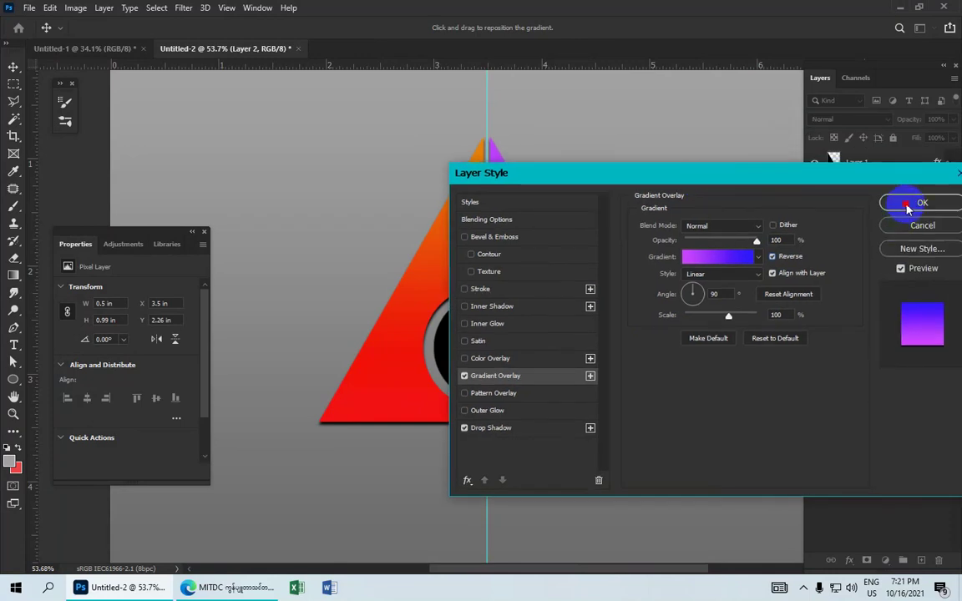
left_click(908, 205)
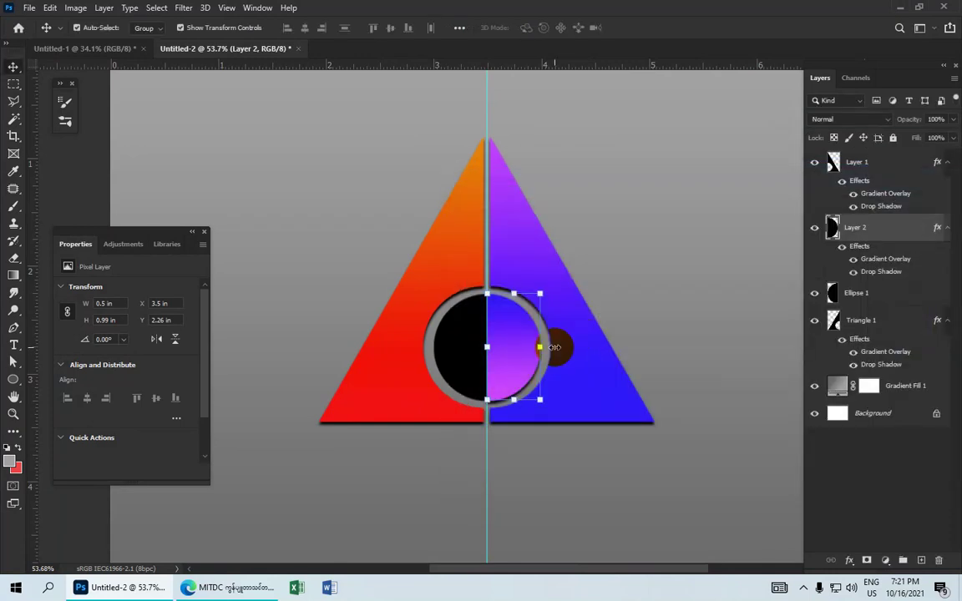
- Copy Triangle 1's layer style and paste it onto Ellipse 1
left_click(870, 321)
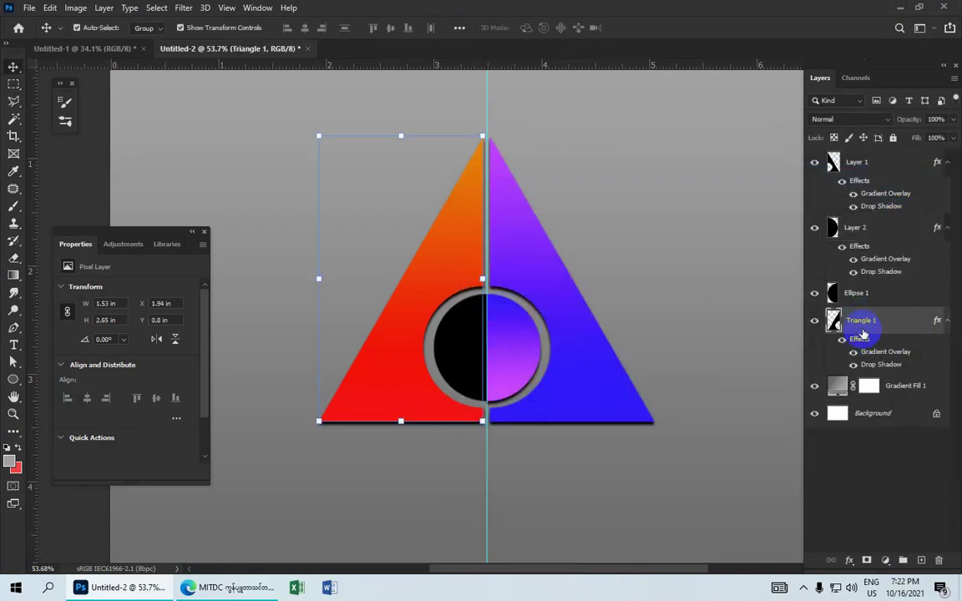
left_click(873, 293)
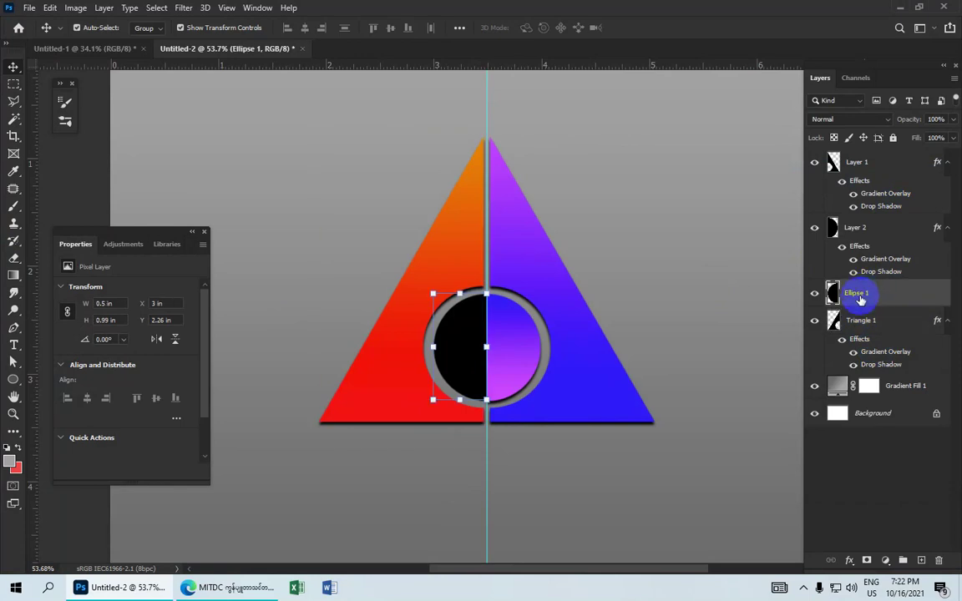
left_click(861, 322)
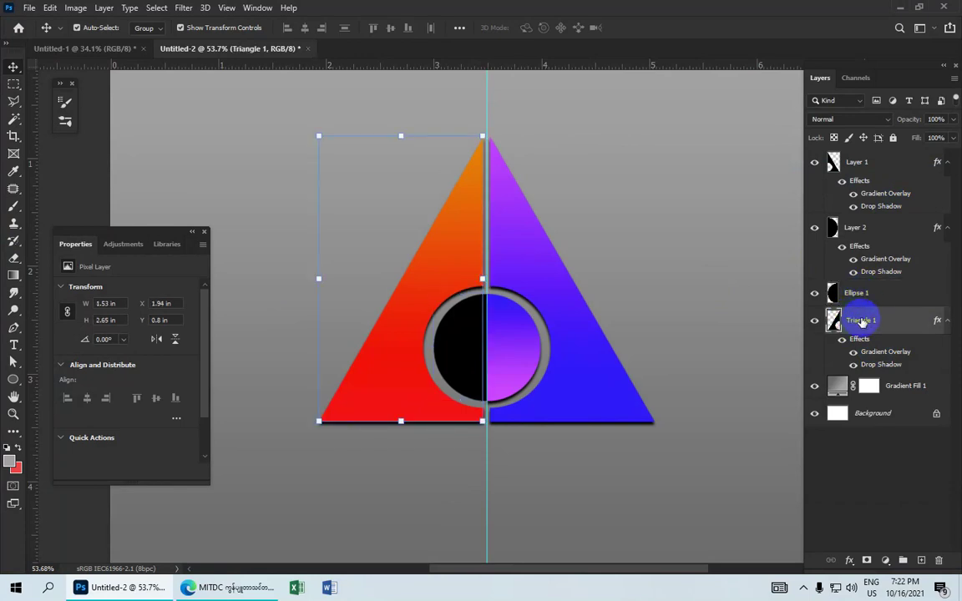
right_click(861, 322)
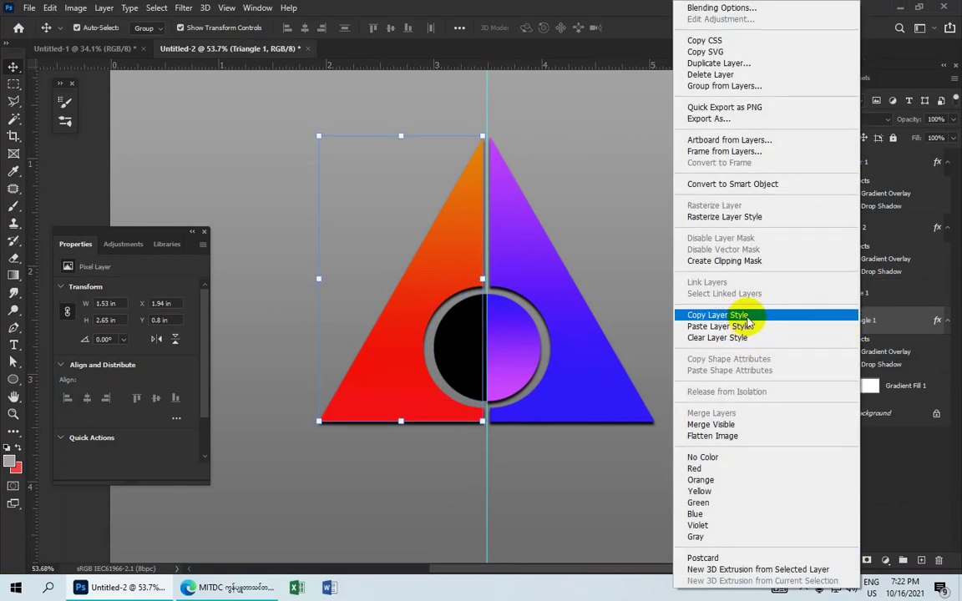
left_click(707, 316)
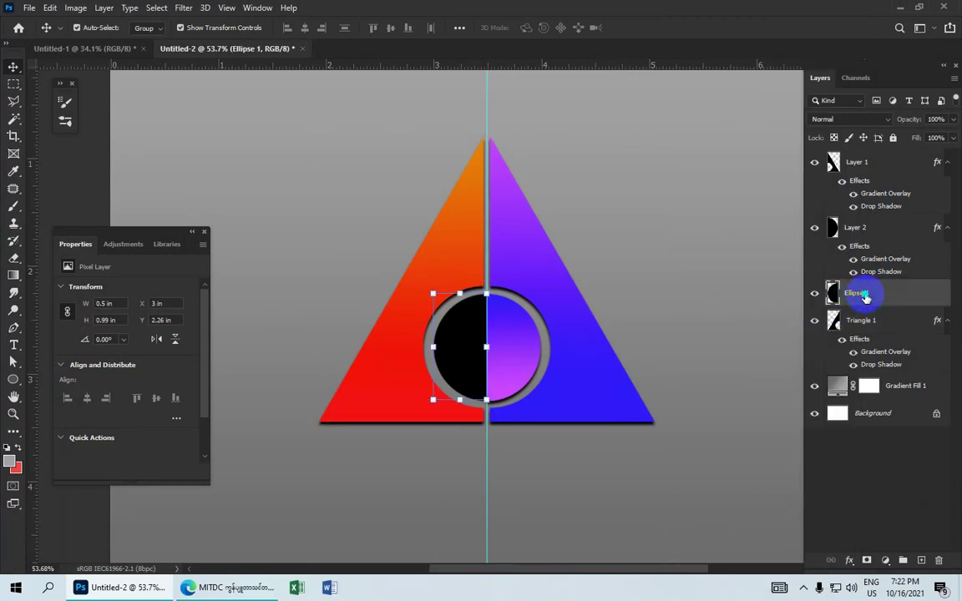
right_click(865, 297)
left_click(822, 325)
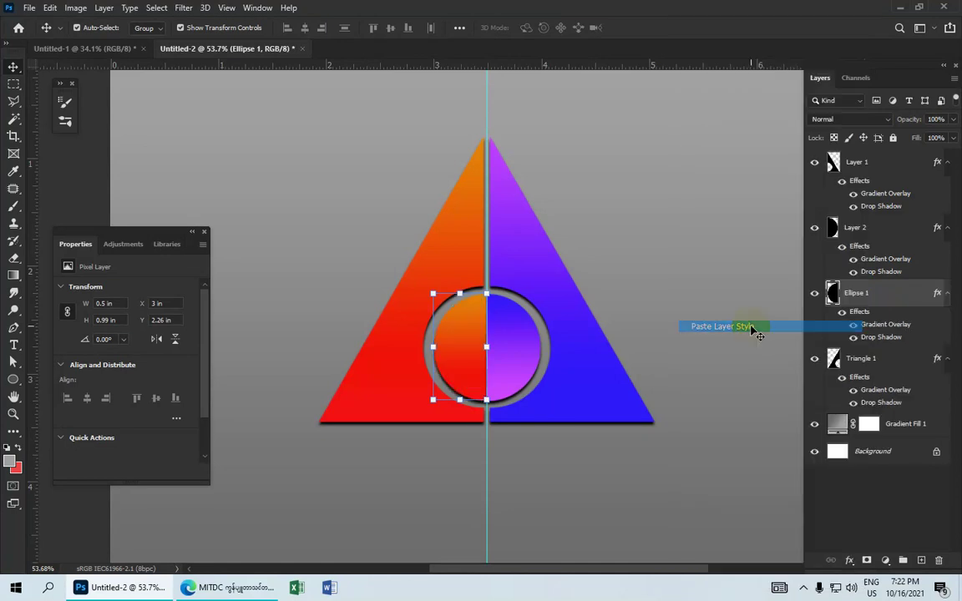
- Tick Reverse on Ellipse 1's Gradient Overlay and apply it
left_click(862, 311)
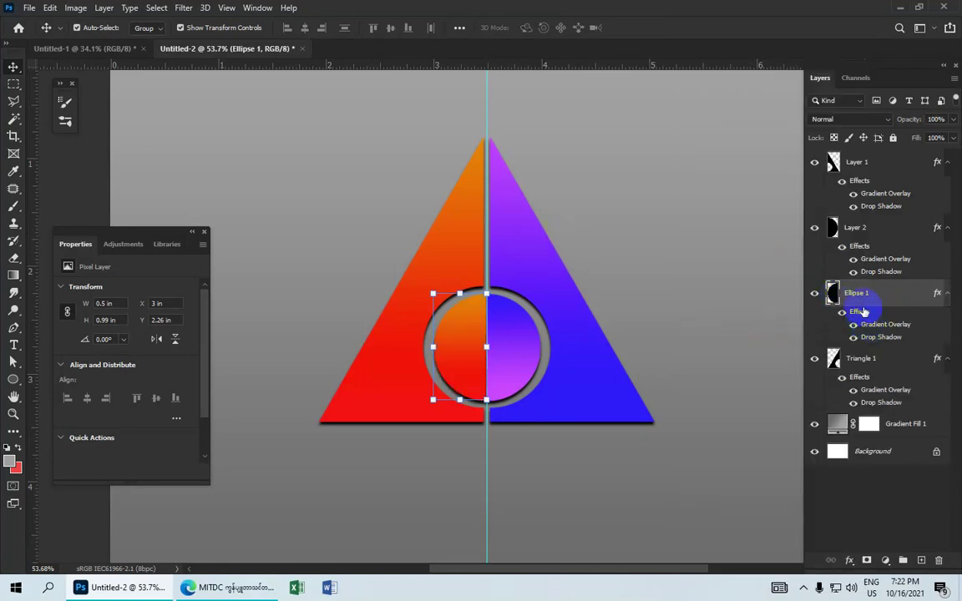
double_click(861, 312)
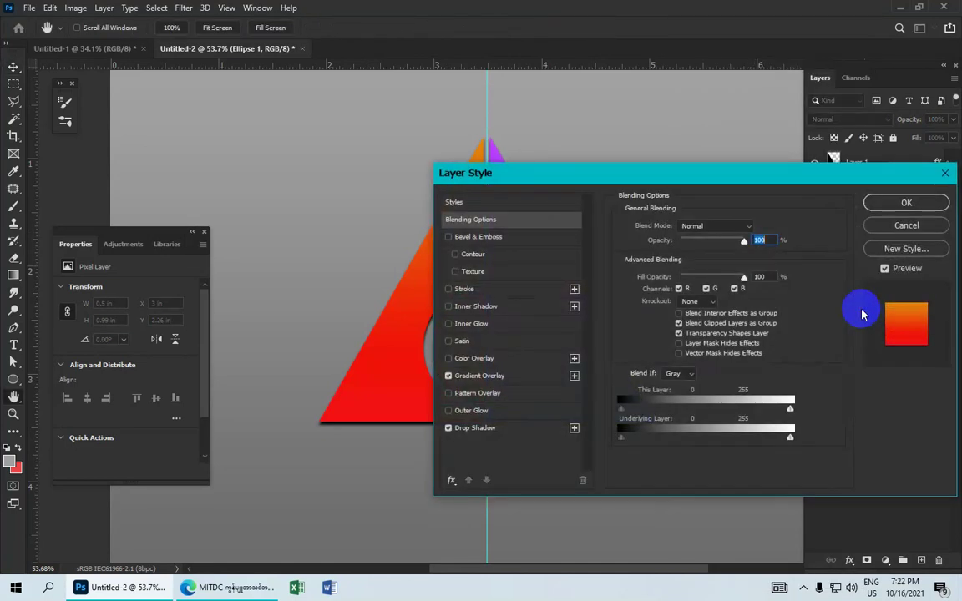
left_click(505, 376)
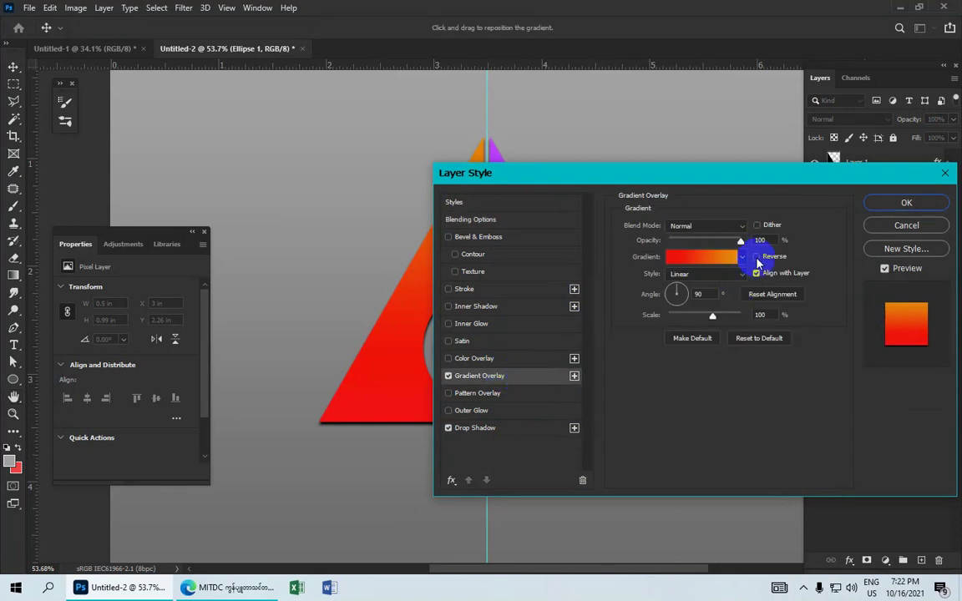
left_click(756, 256)
left_click_drag(727, 190, 741, 210)
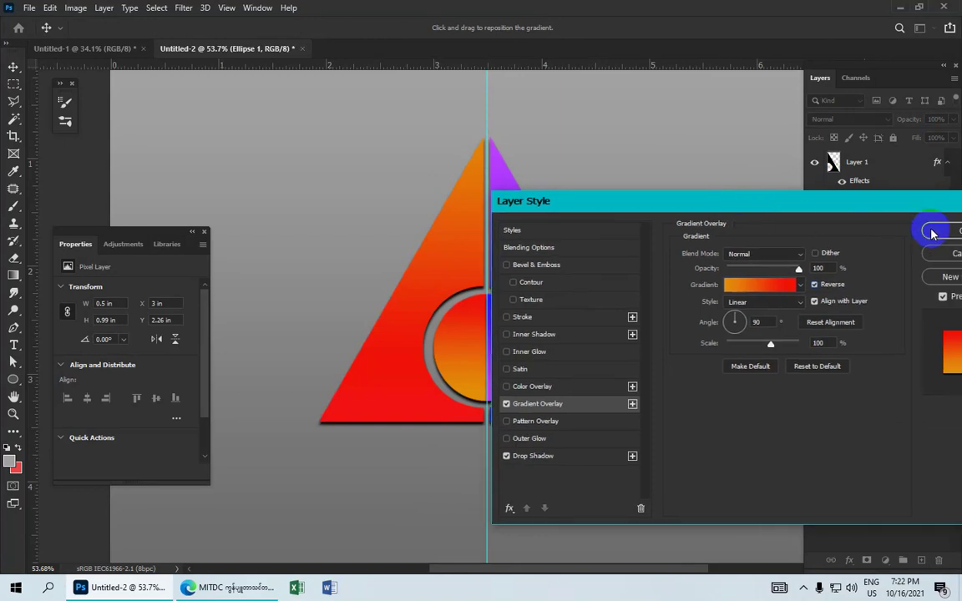
left_click(931, 231)
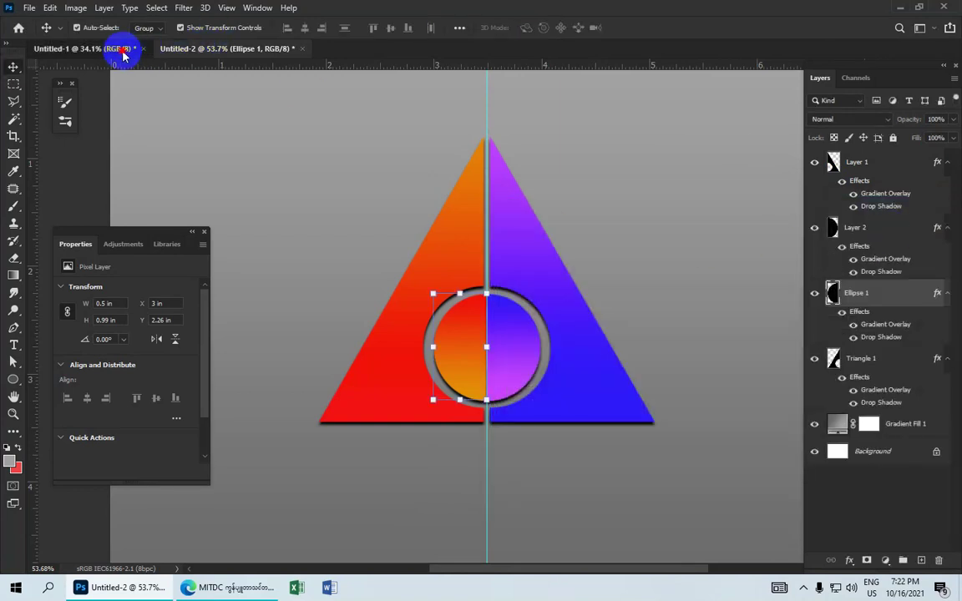
- Check the Untitled-1 reference design, then return to the Untitled-2 document
left_click(121, 50)
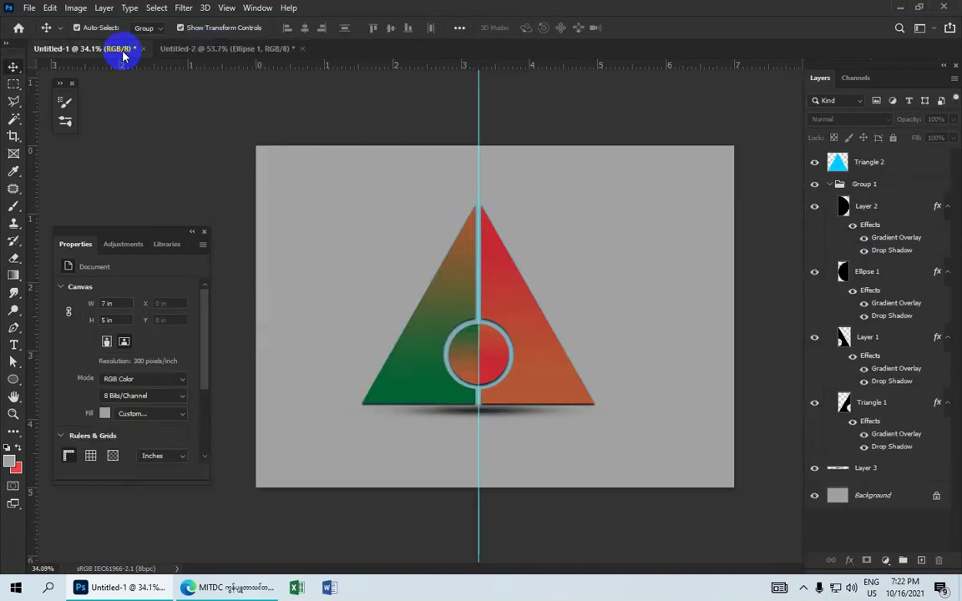
left_click(227, 50)
scroll(515, 213, "down", 3)
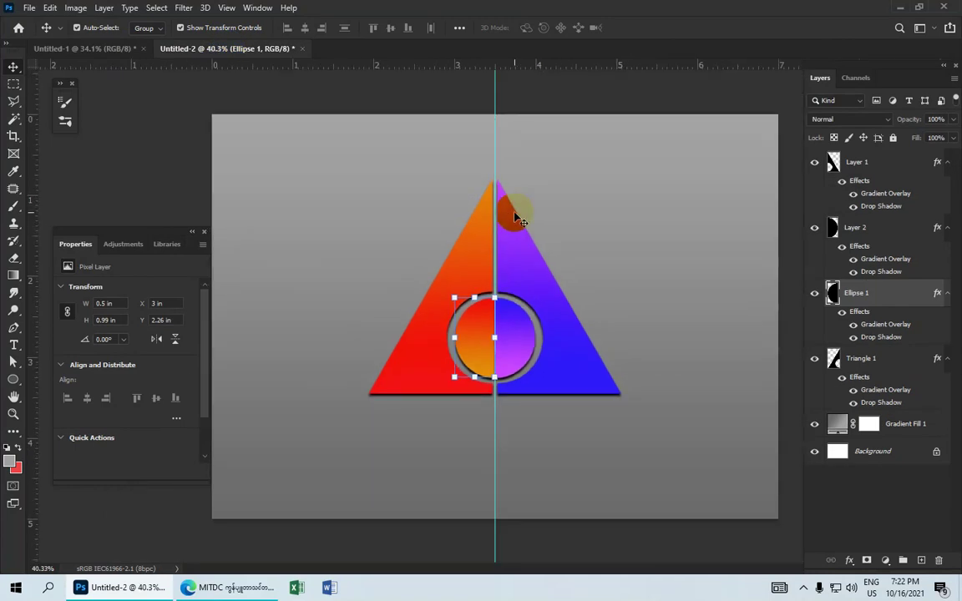
scroll(515, 219, "up", 1)
- Select the Triangle Tool and draw a trial triangle above the apex, then delete it
left_click(13, 380)
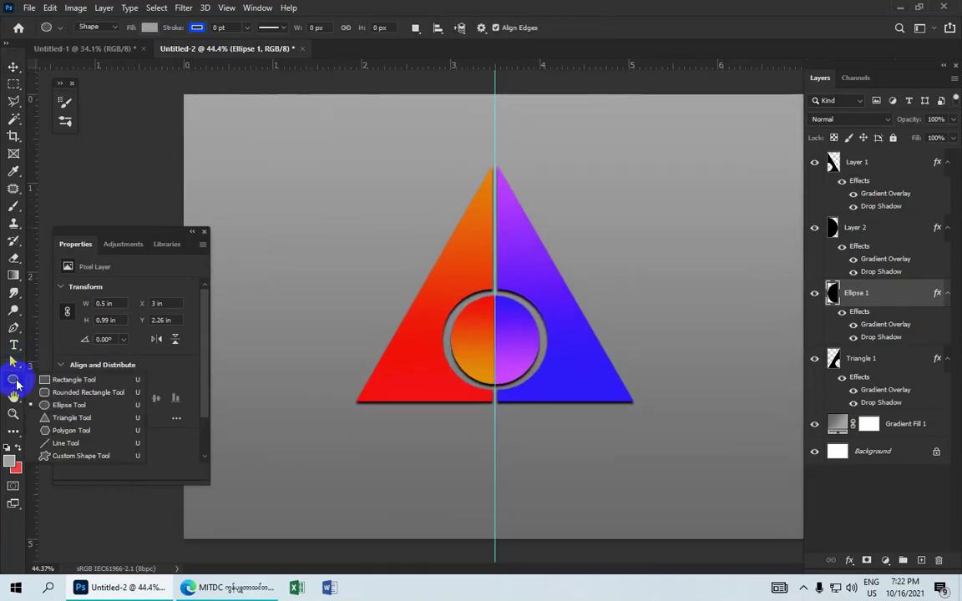
left_click(71, 405)
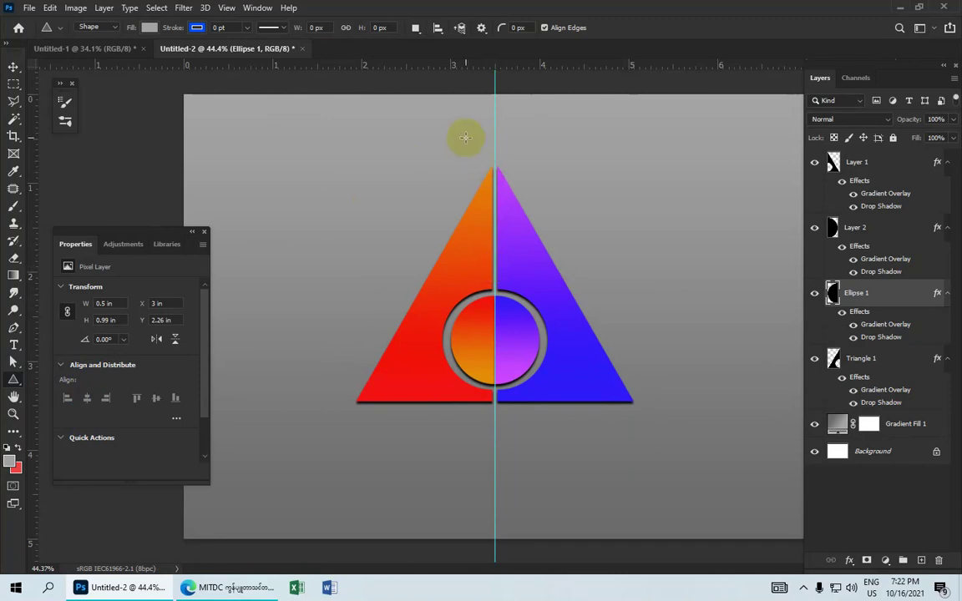
left_click_drag(463, 136, 497, 181)
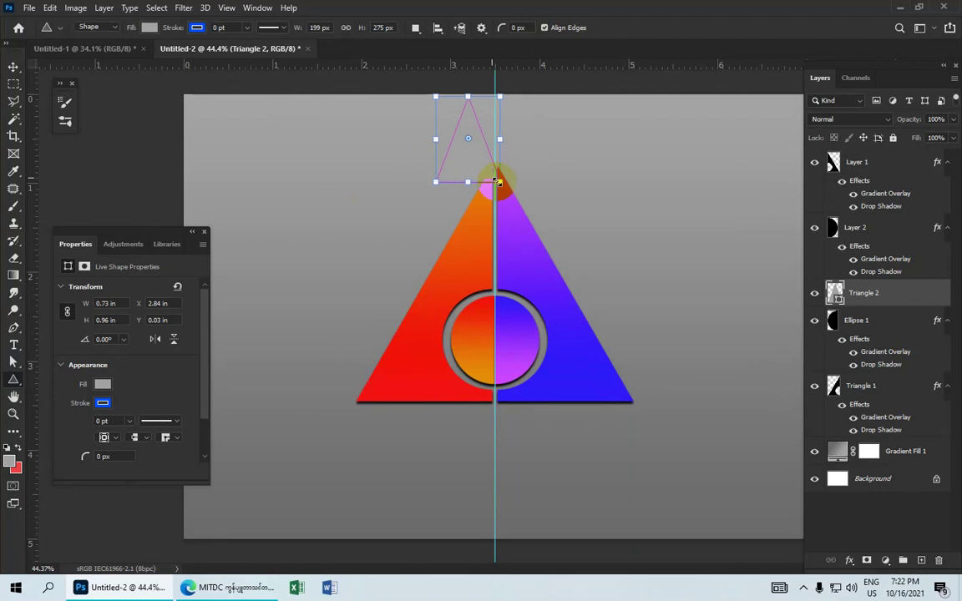
key("z")
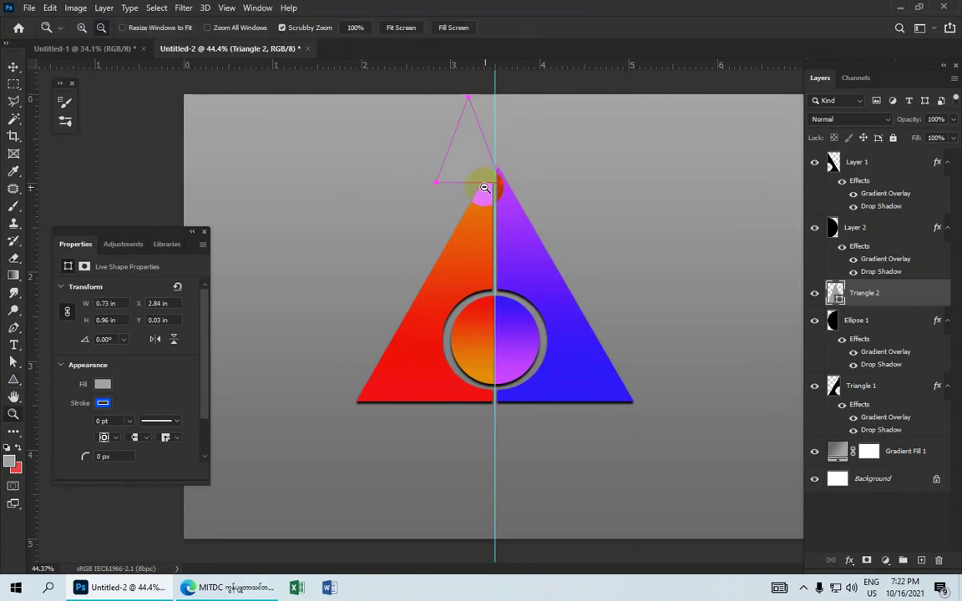
key("Delete")
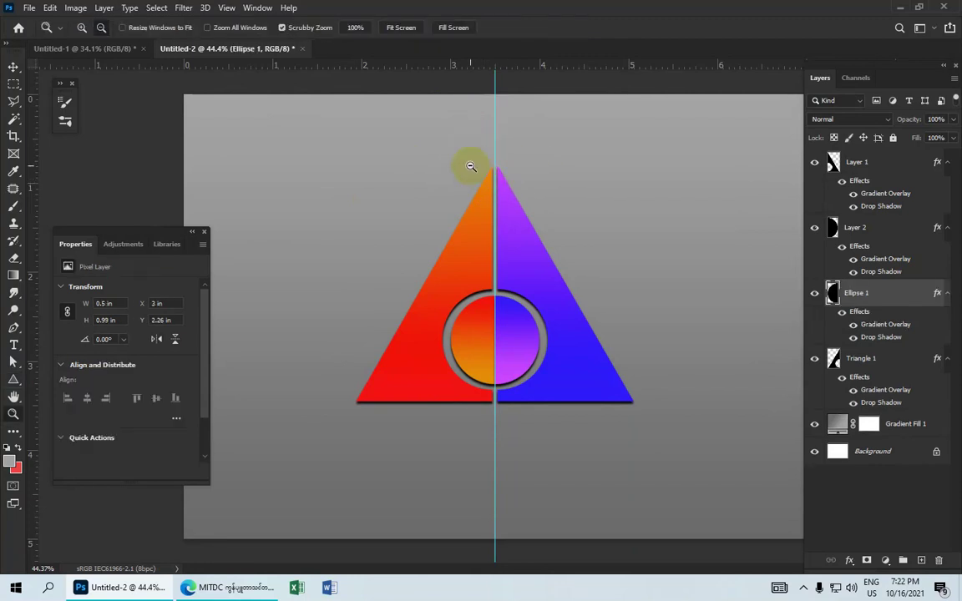
- Draw a large grey triangle and move its apex onto the logo's apex
left_click(13, 379)
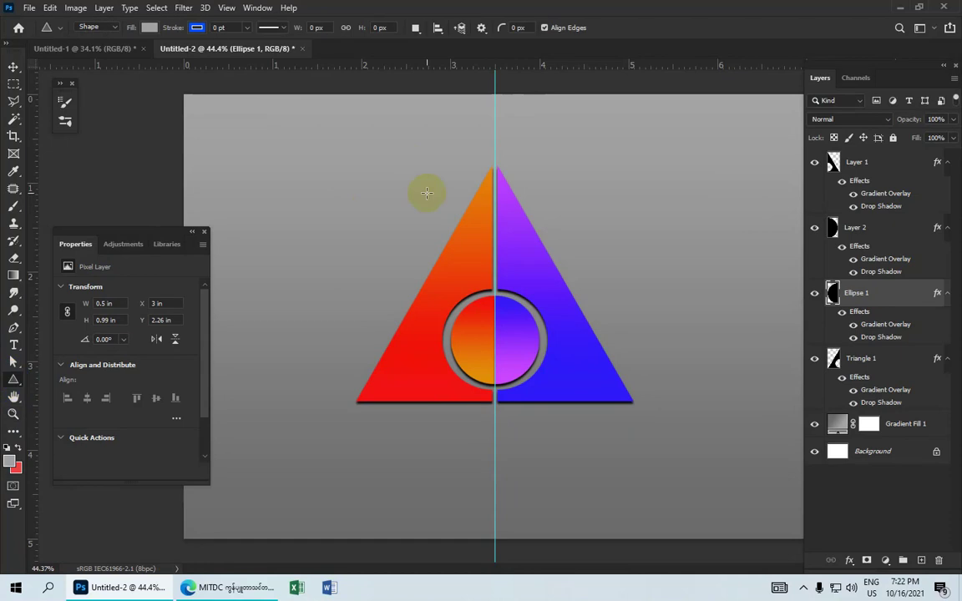
left_click_drag(464, 164, 592, 284)
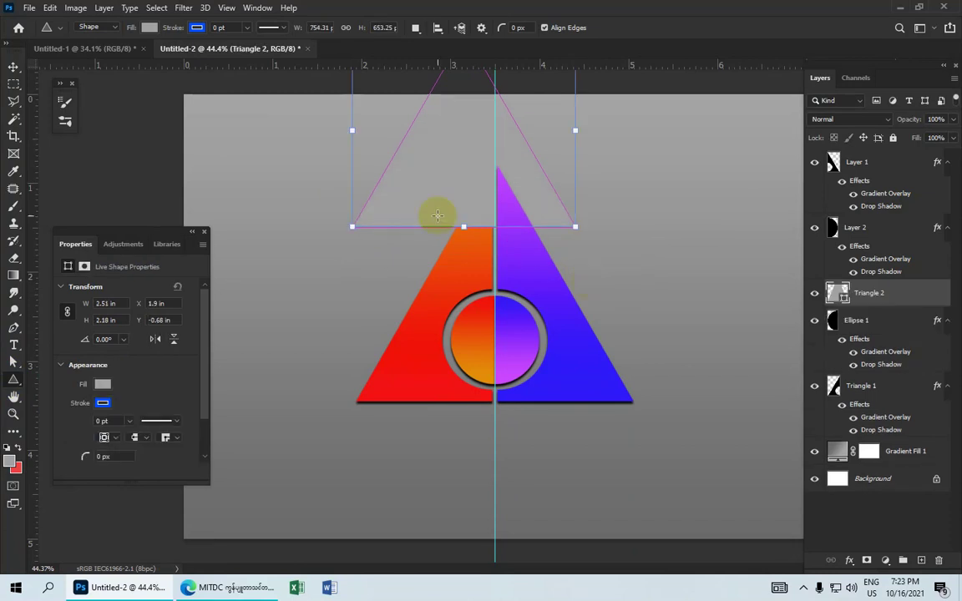
left_click(17, 70)
left_click_drag(443, 172, 479, 299)
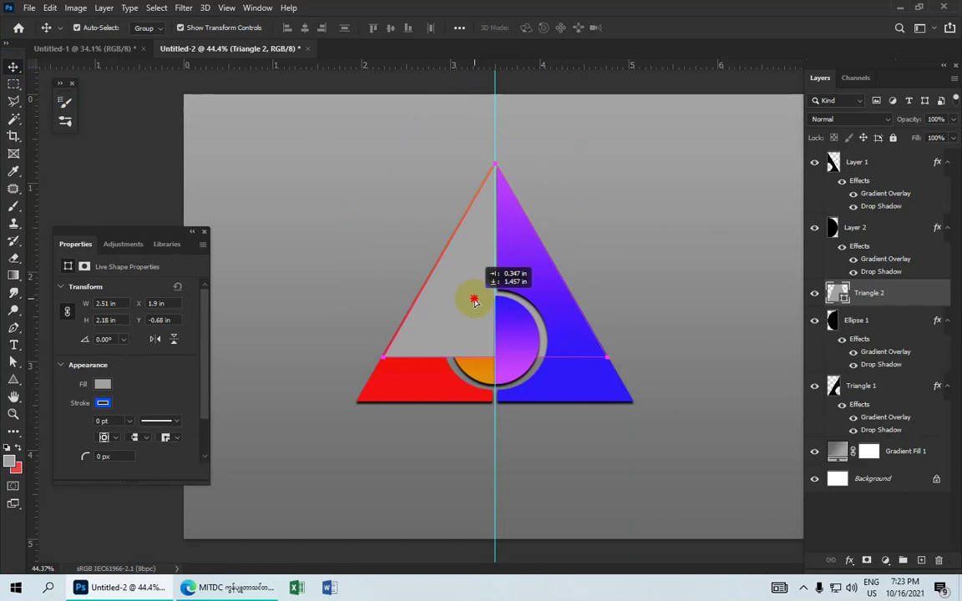
left_click_drag(480, 300, 469, 298)
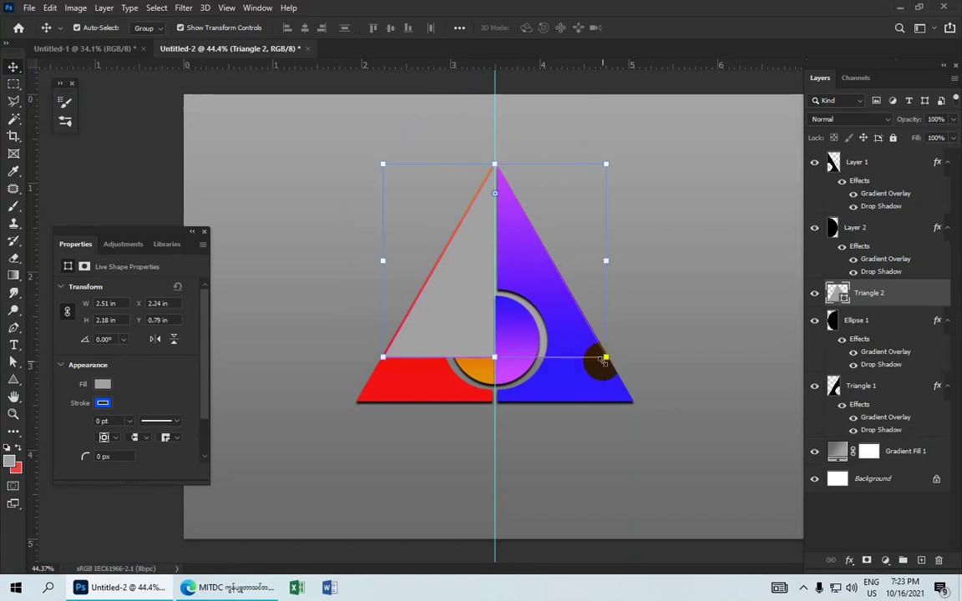
- Scale the triangle to about 3.16 × 2.74 in over the logo and move Triangle 2 to the top of the stack
left_click_drag(605, 357, 636, 401)
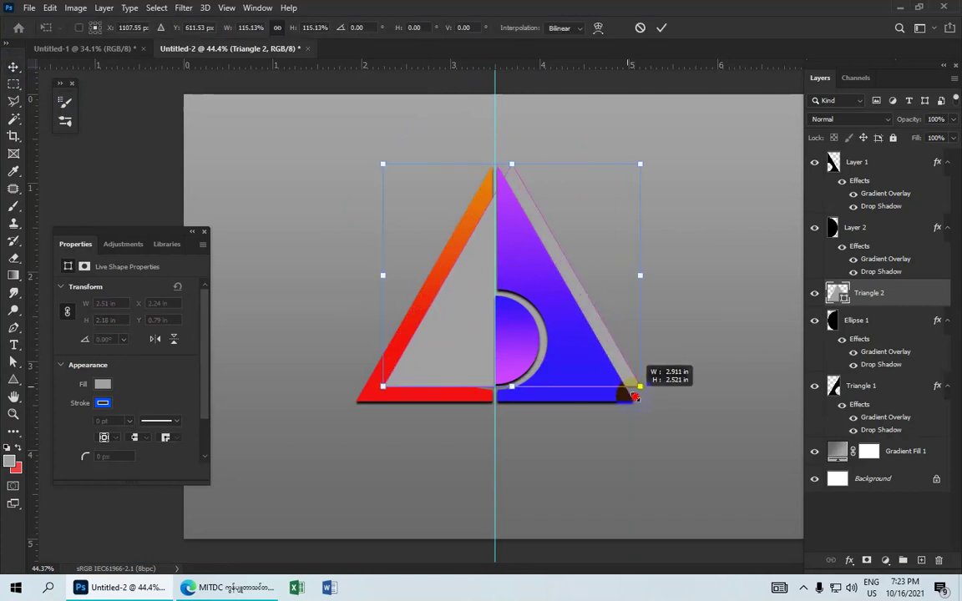
left_click_drag(547, 242, 538, 250)
left_click_drag(626, 393, 644, 409)
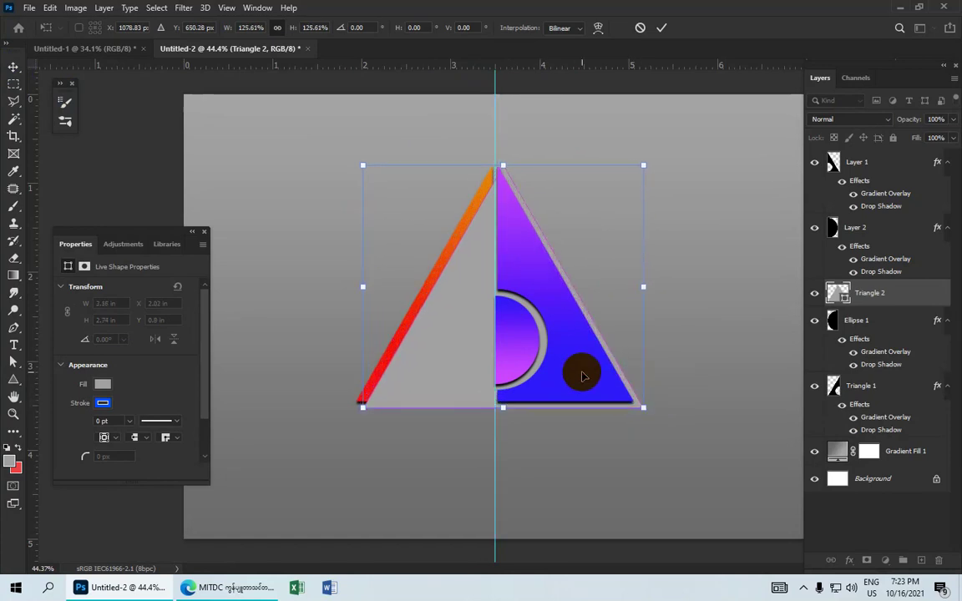
left_click_drag(584, 372, 576, 370)
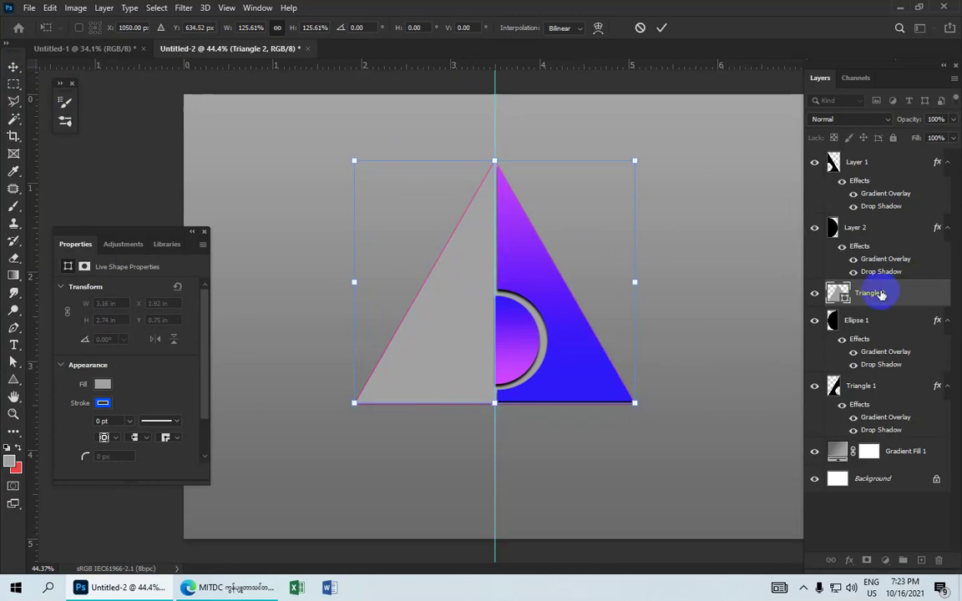
left_click_drag(881, 295, 860, 159)
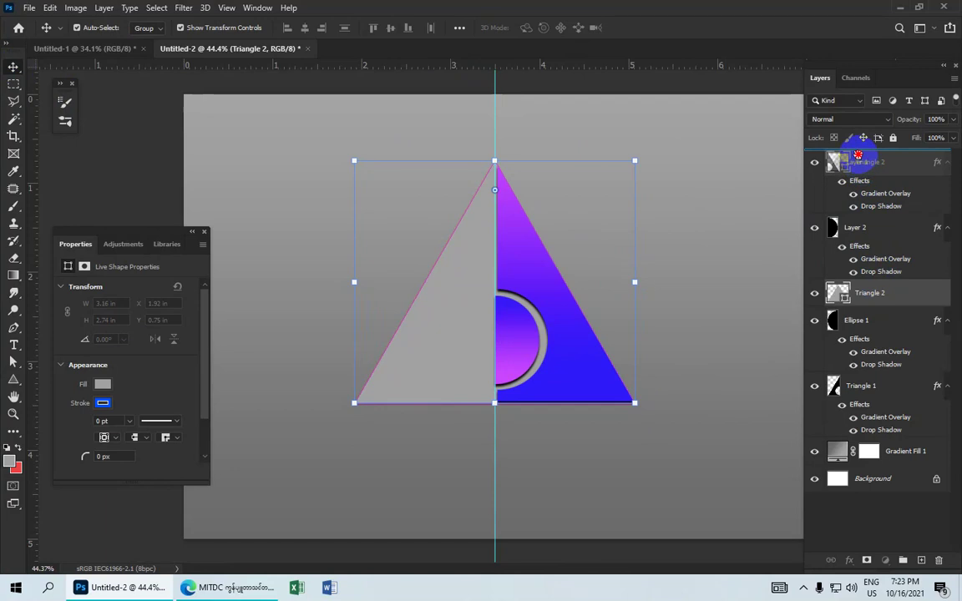
- Rasterize Triangle 2, nudge it one pixel left, and enlarge it to 3.24 × 2.8 in
right_click(867, 162)
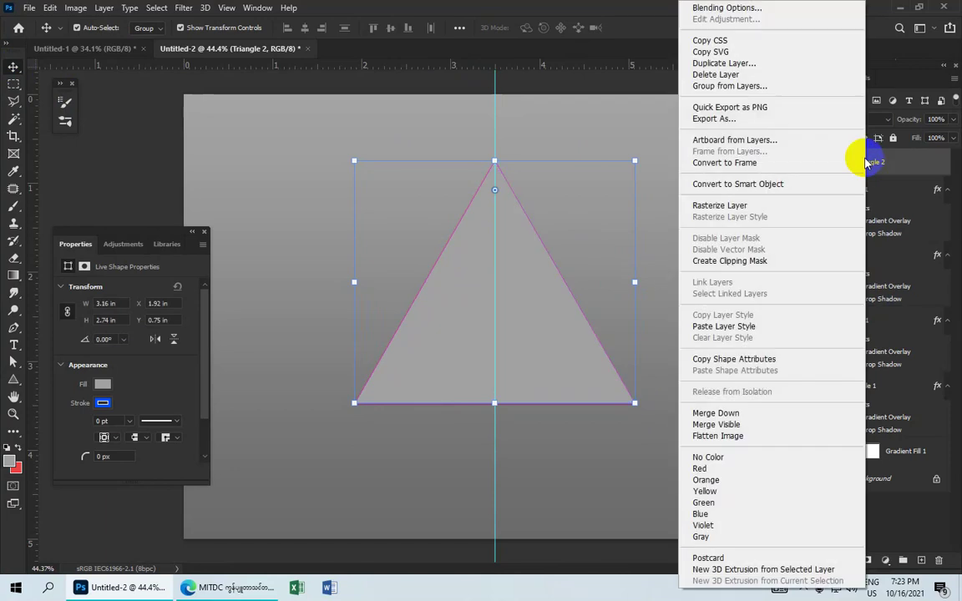
left_click(735, 207)
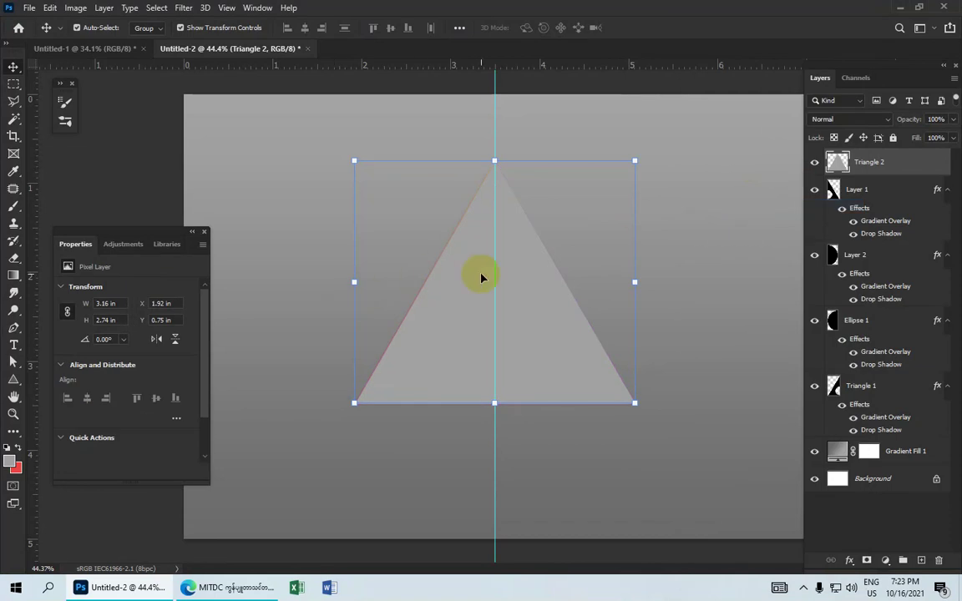
key("Left")
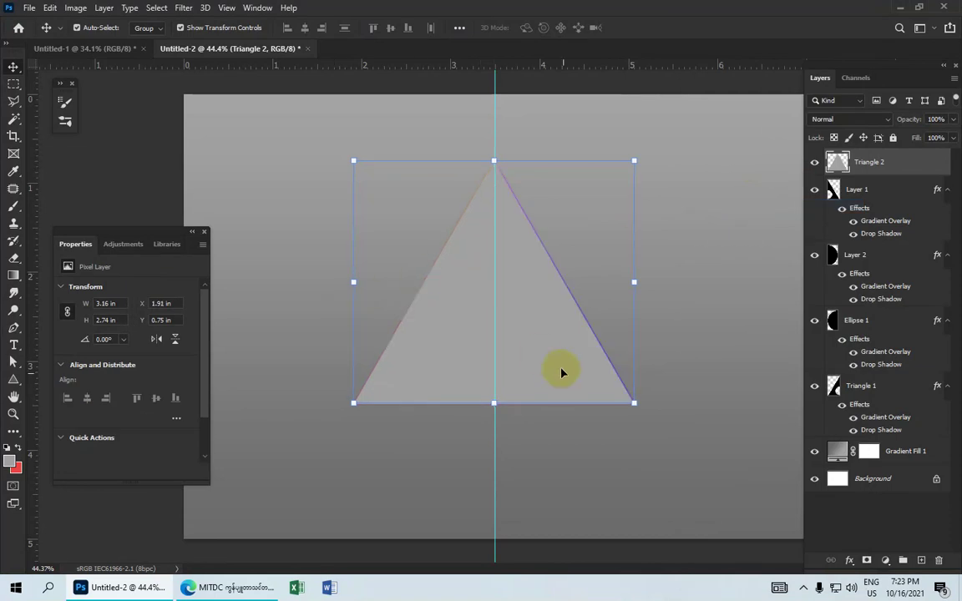
left_click(634, 403)
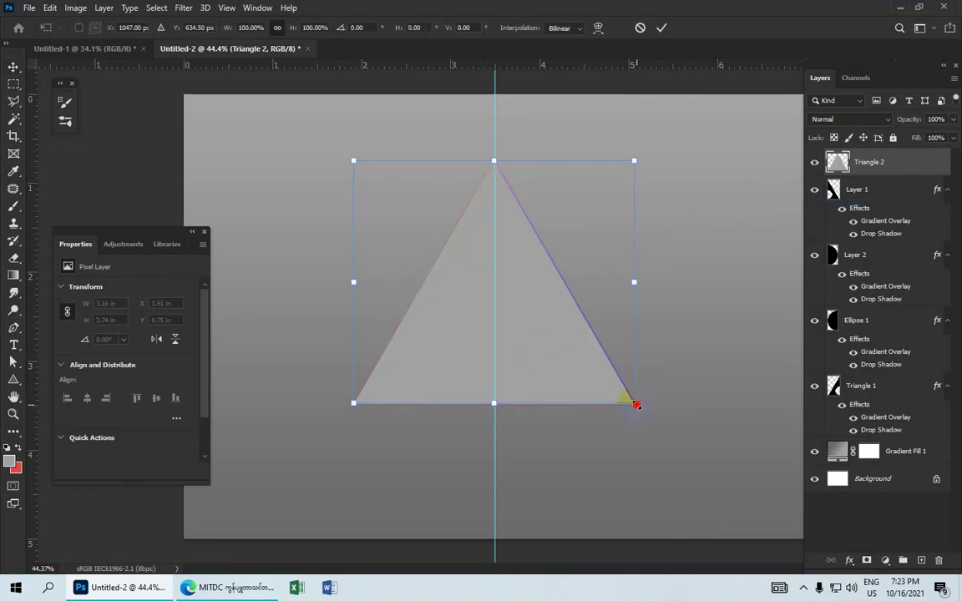
left_click_drag(636, 405, 615, 398)
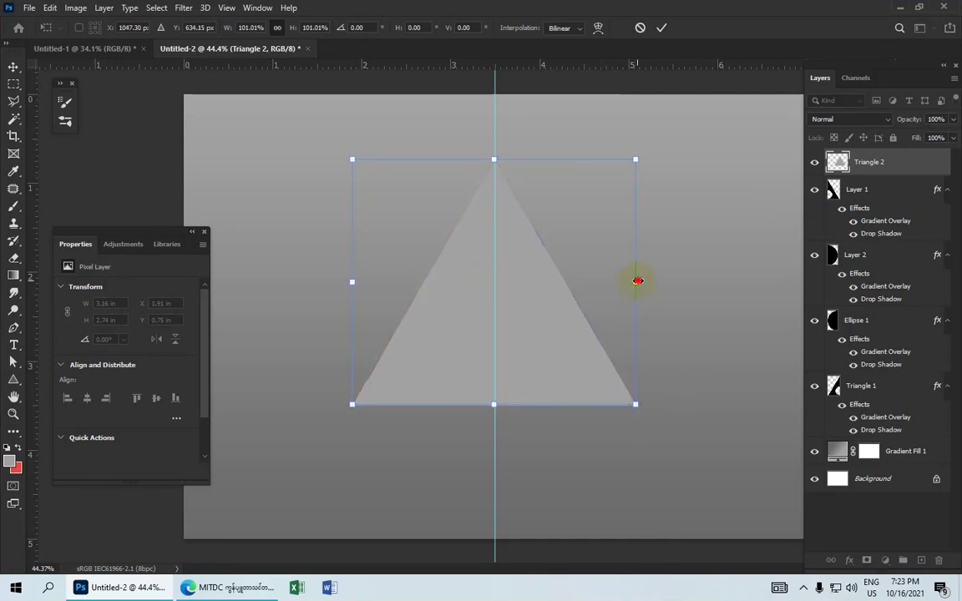
left_click_drag(638, 282, 640, 283)
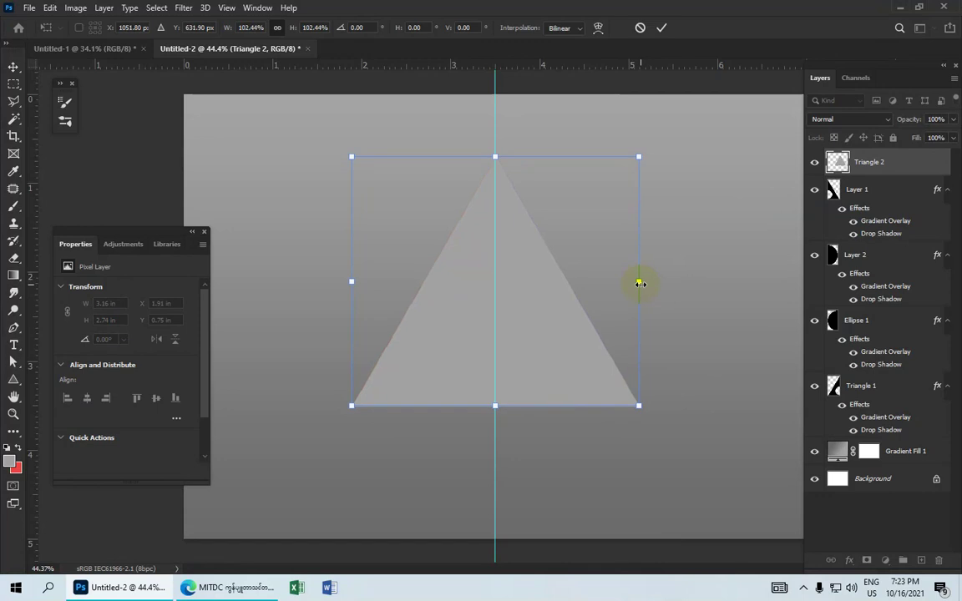
left_click(661, 31)
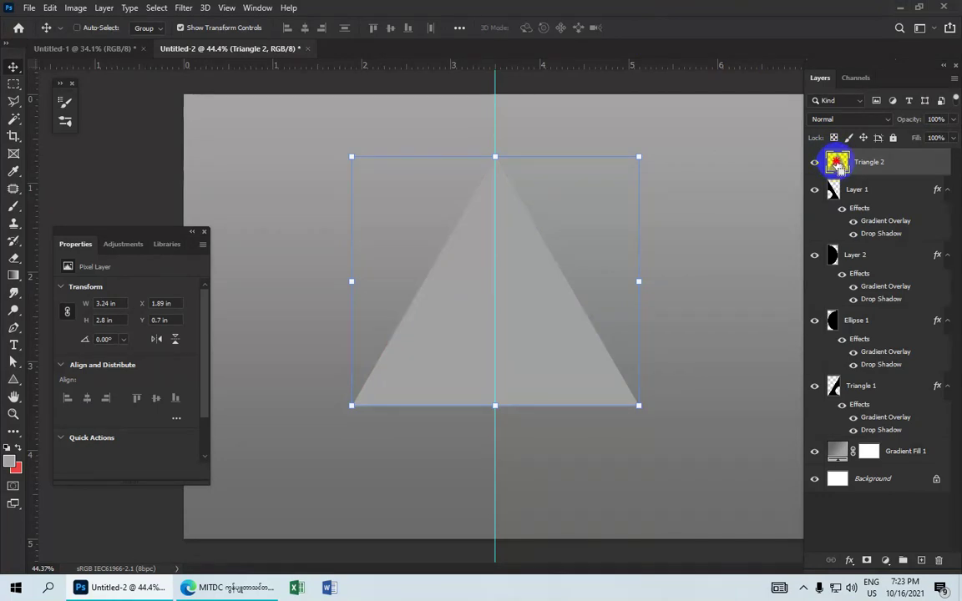
- Load the Triangle 2 selection, fill it with cyan-blue #13b1eb, and deselect
left_click(837, 163, "ctrl")
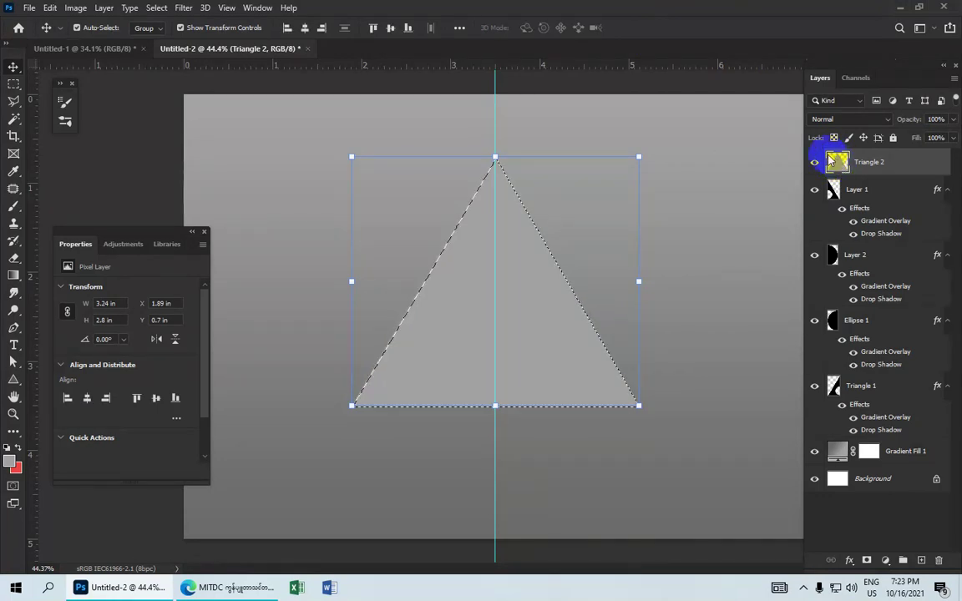
left_click(7, 464)
left_click(498, 311)
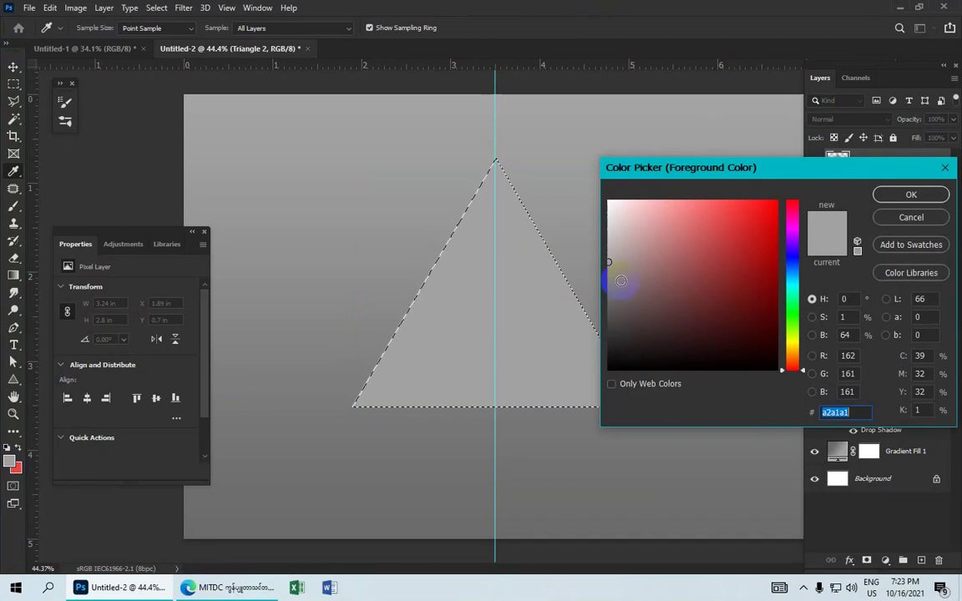
left_click(791, 276)
left_click(753, 214)
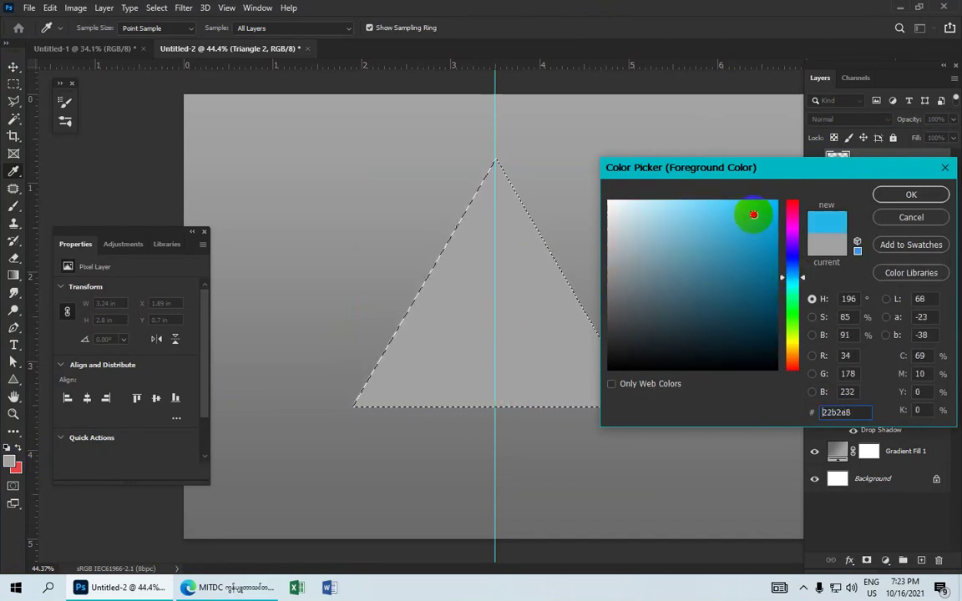
left_click_drag(753, 215, 763, 213)
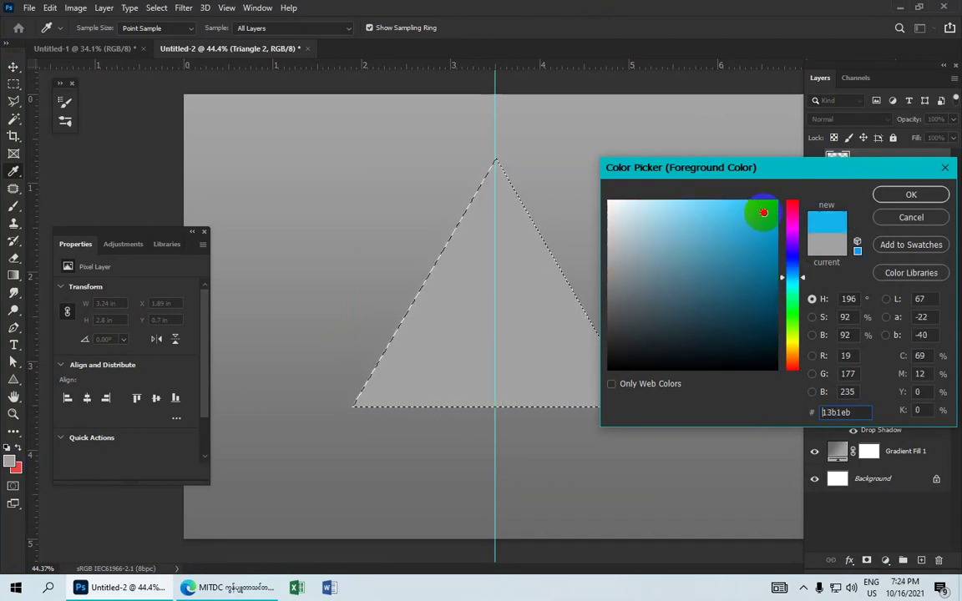
left_click(885, 194)
key("v")
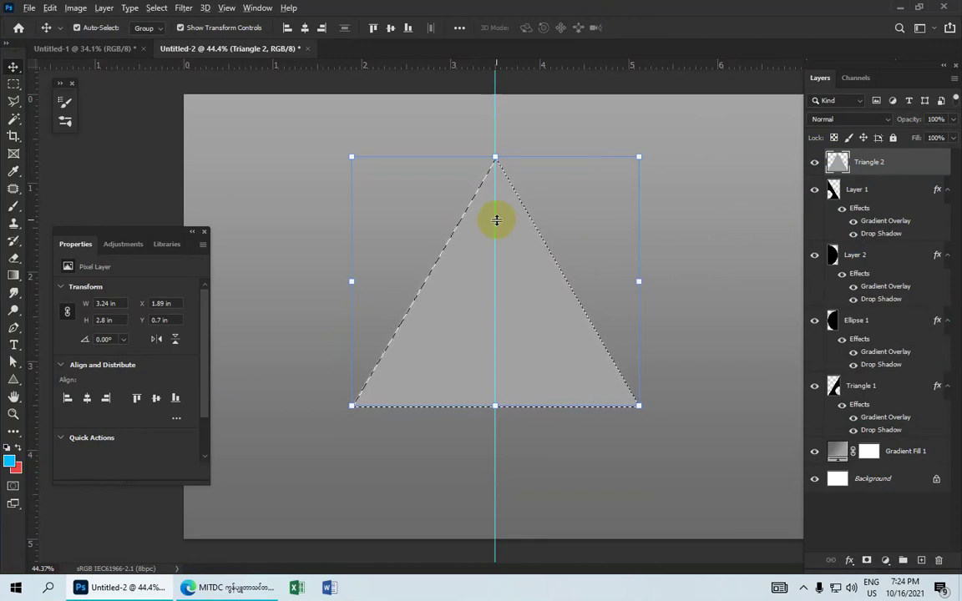
key("alt+BackSpace")
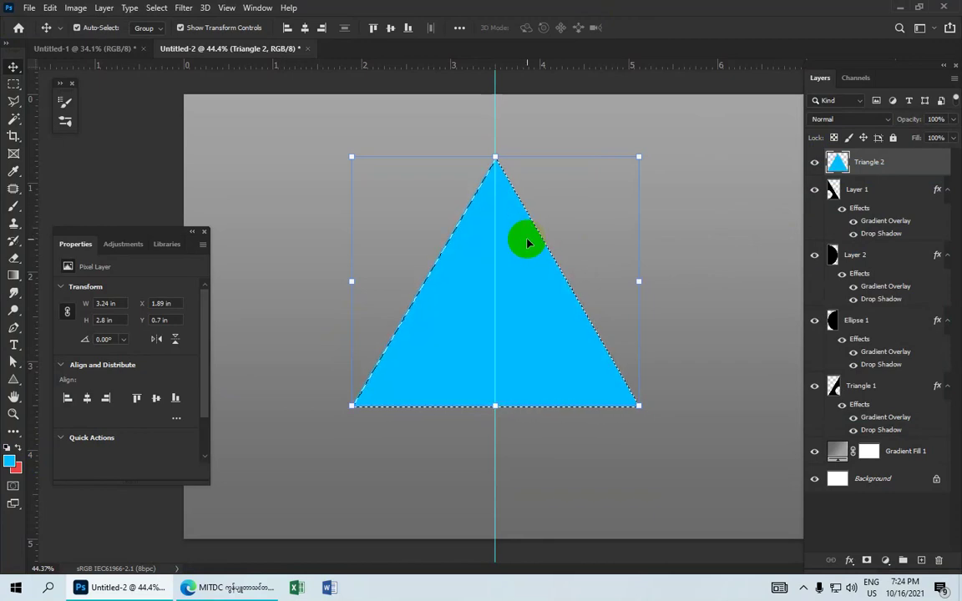
key("ctrl+d")
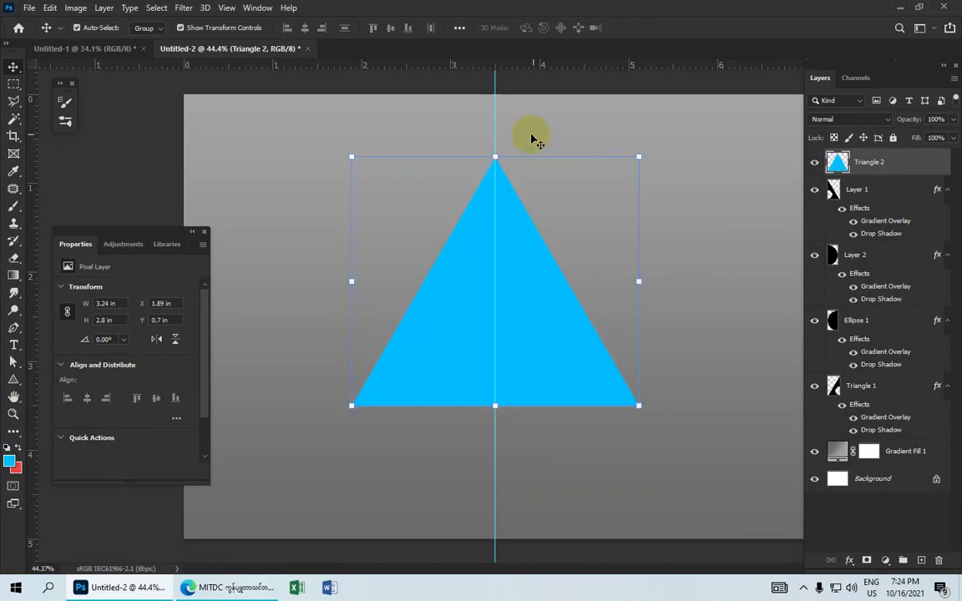
- Lower Triangle 2's layer opacity to 18% so the two-tone logo shows through
left_click_drag(922, 121, 895, 134)
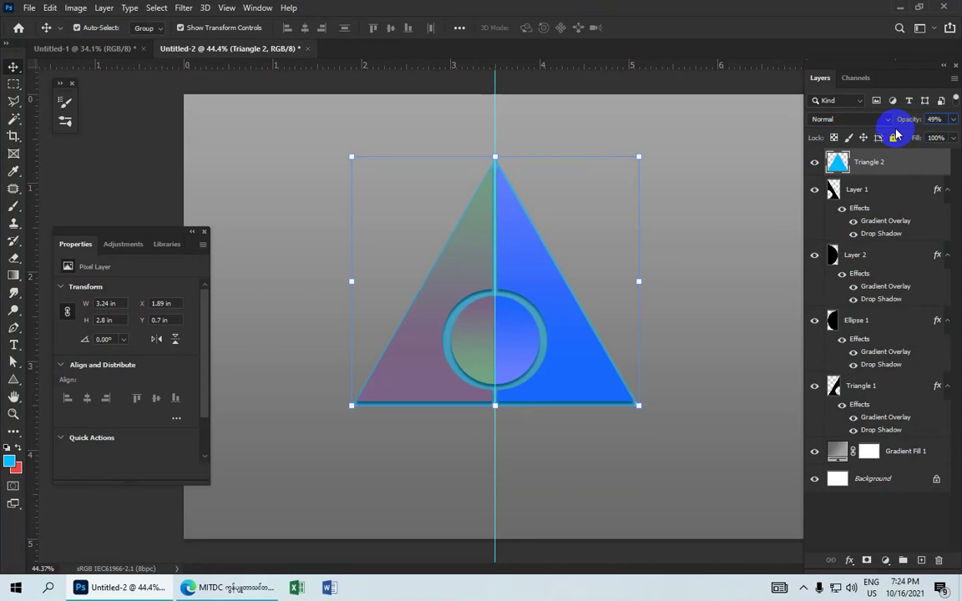
left_click_drag(895, 134, 910, 126)
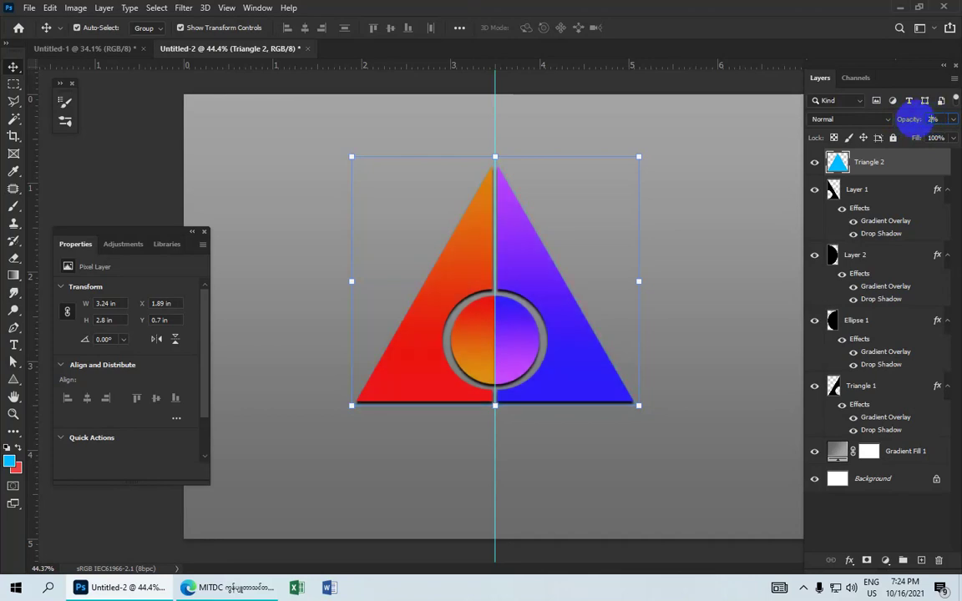
left_click_drag(915, 122, 915, 122)
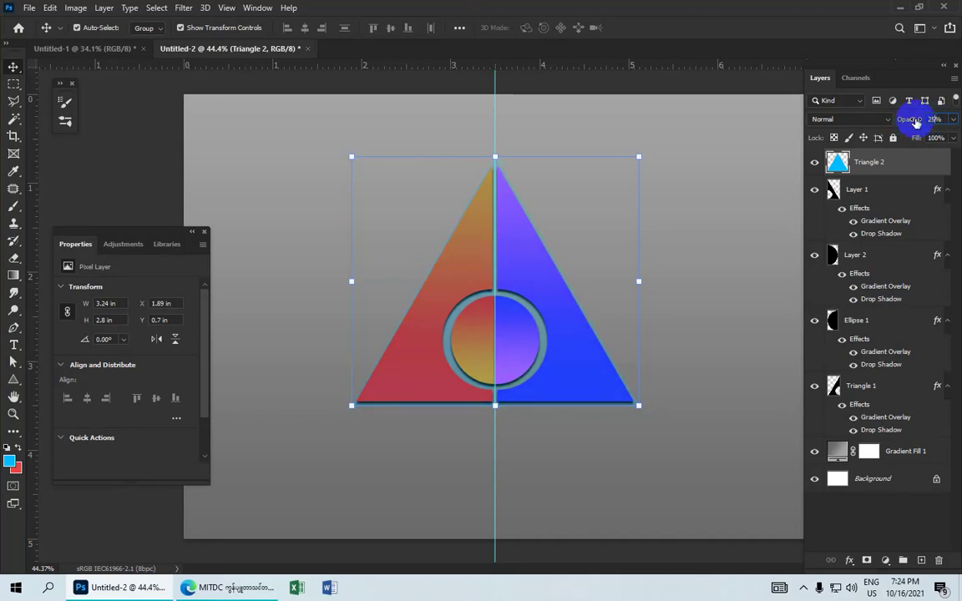
left_click(708, 157)
scroll(581, 252, "up", 1)
scroll(548, 250, "up", 1)
scroll(550, 252, "down", 1)
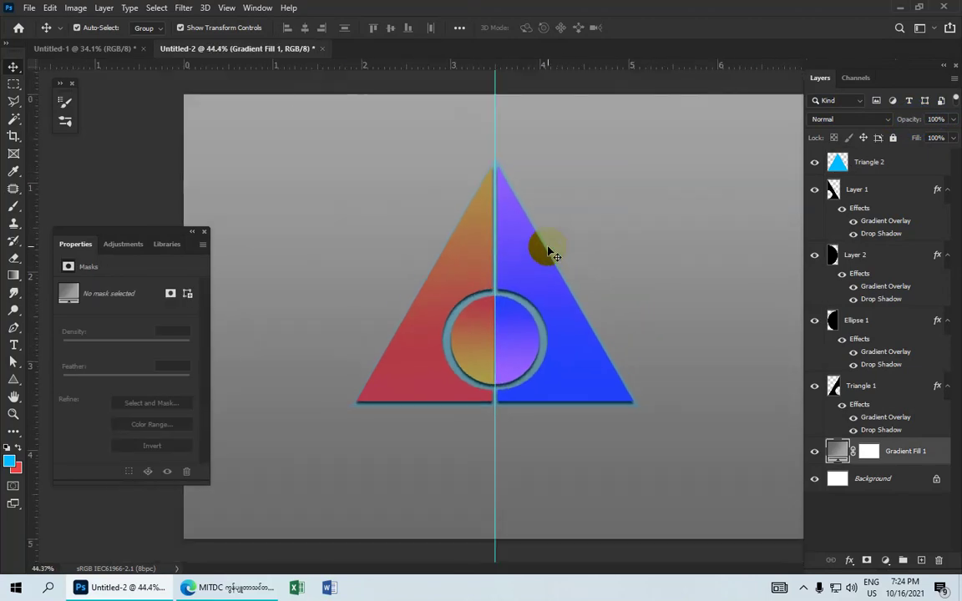
scroll(534, 253, "down", 1)
left_click(524, 254)
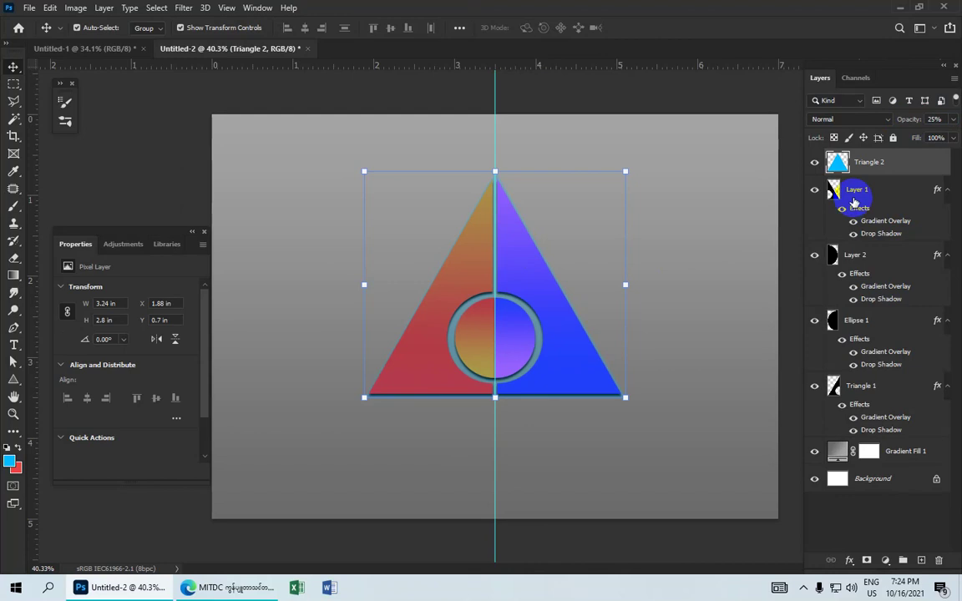
left_click(923, 122)
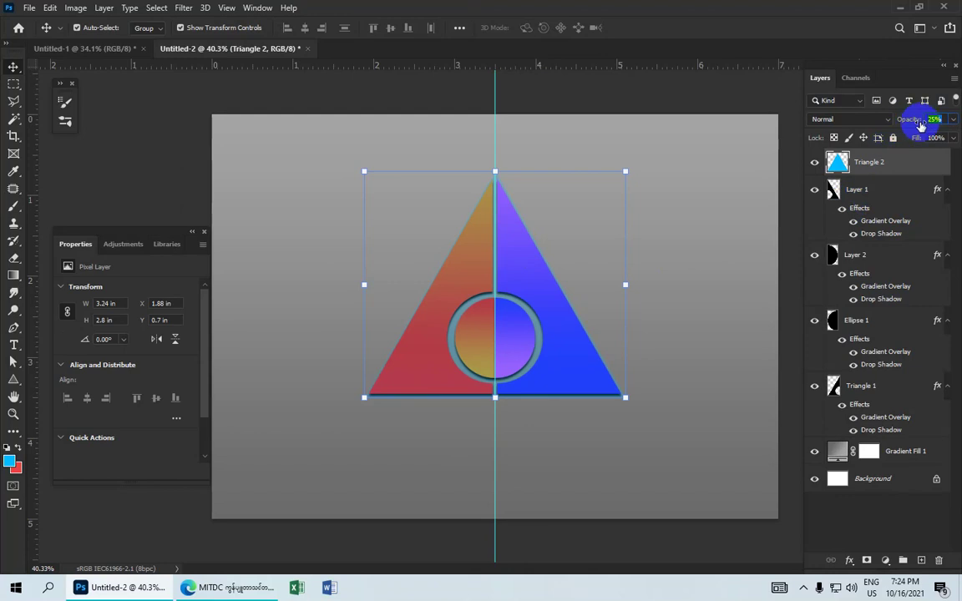
type("18")
left_click(928, 121)
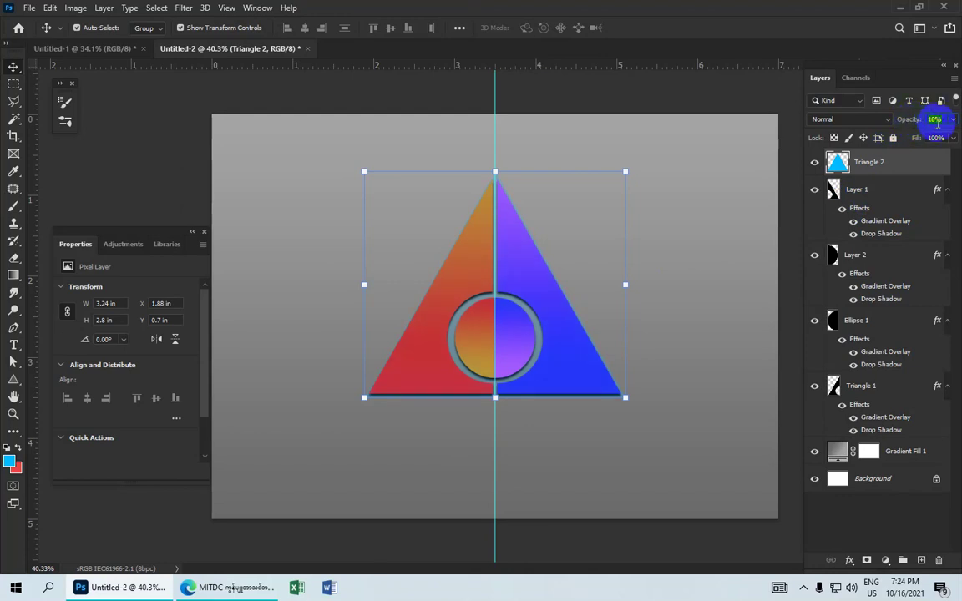
- Set the overlay to 22% opacity, add a new Layer 3, and choose a black brush
left_click_drag(907, 121, 910, 122)
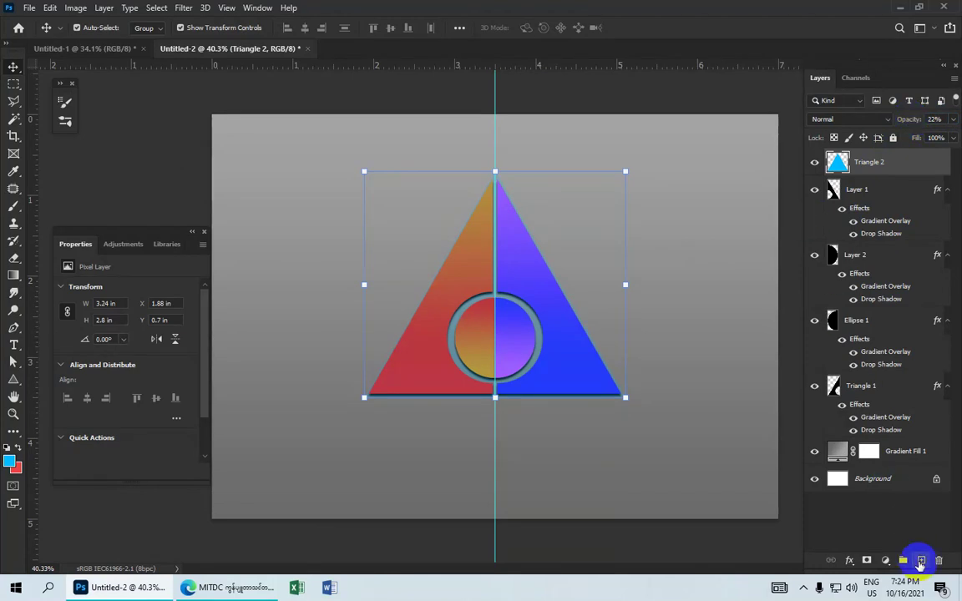
left_click(920, 562)
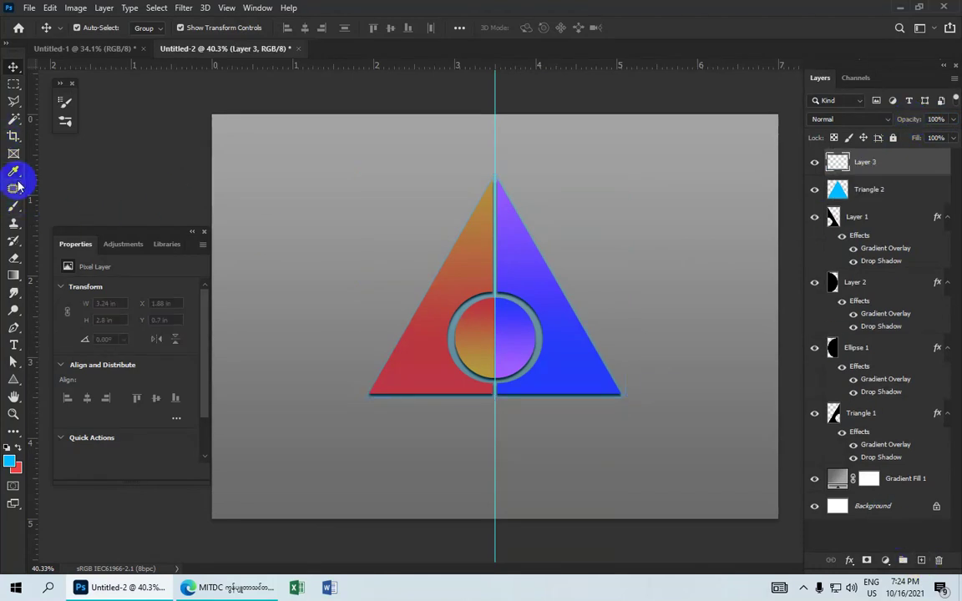
left_click_drag(13, 205, 81, 213)
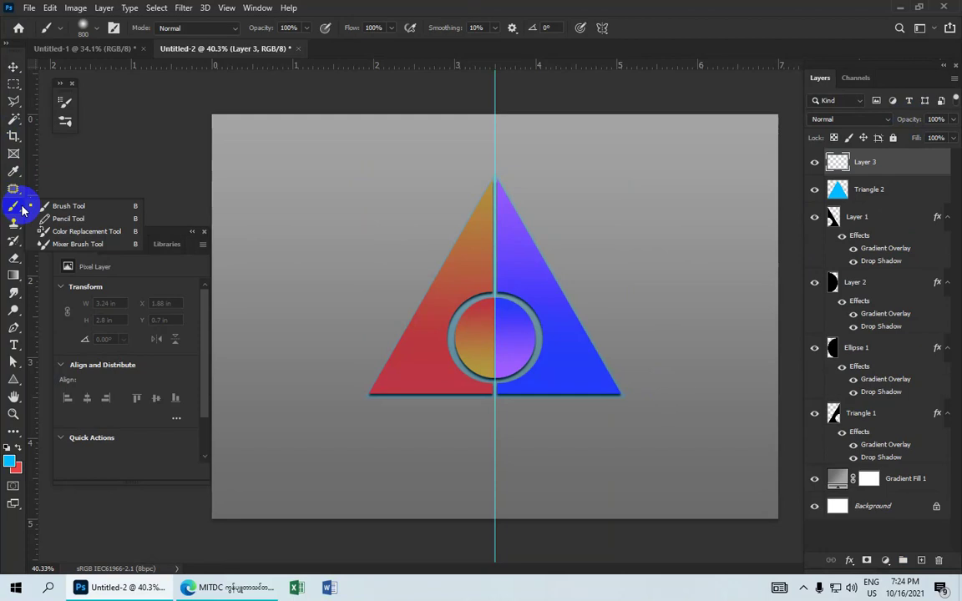
left_click(80, 210)
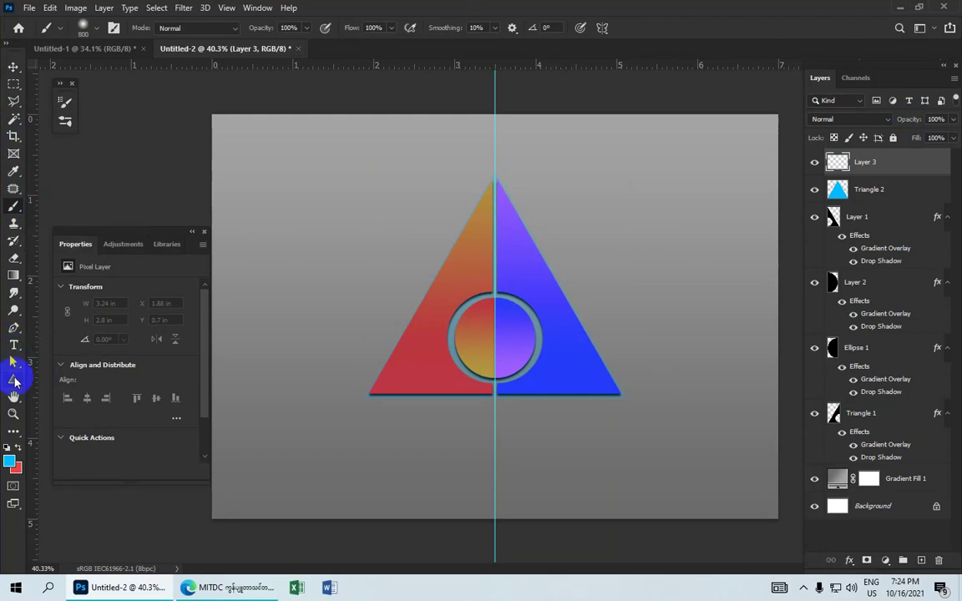
left_click(9, 459)
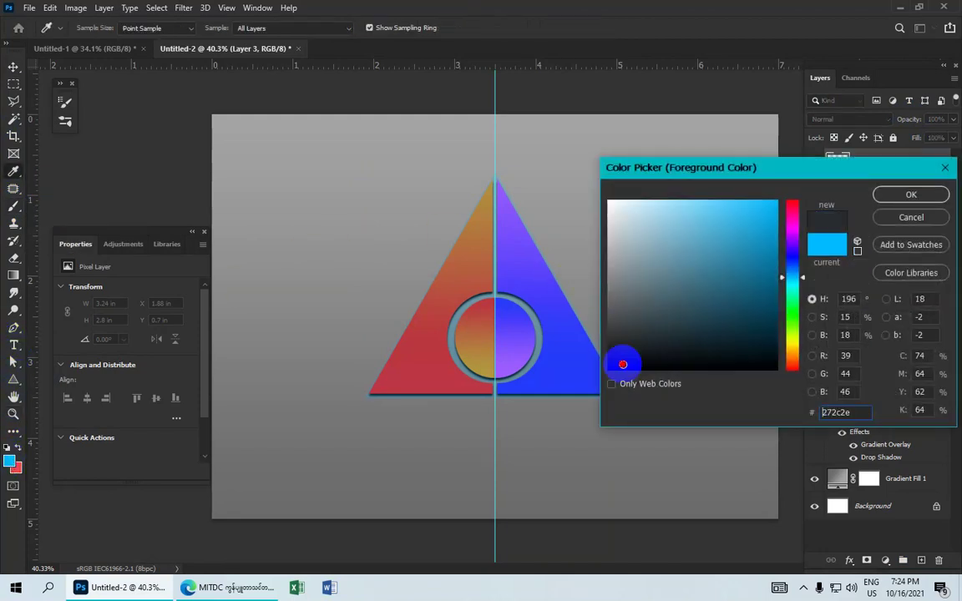
left_click(622, 365)
left_click(909, 194)
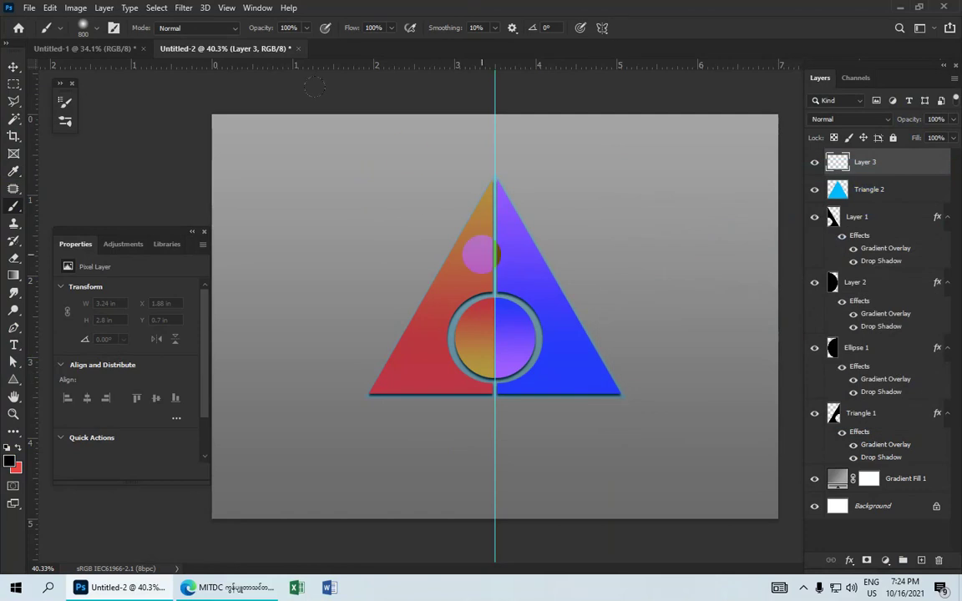
- Paint one soft 291 px black dab over the triangle's centre
left_click(84, 31)
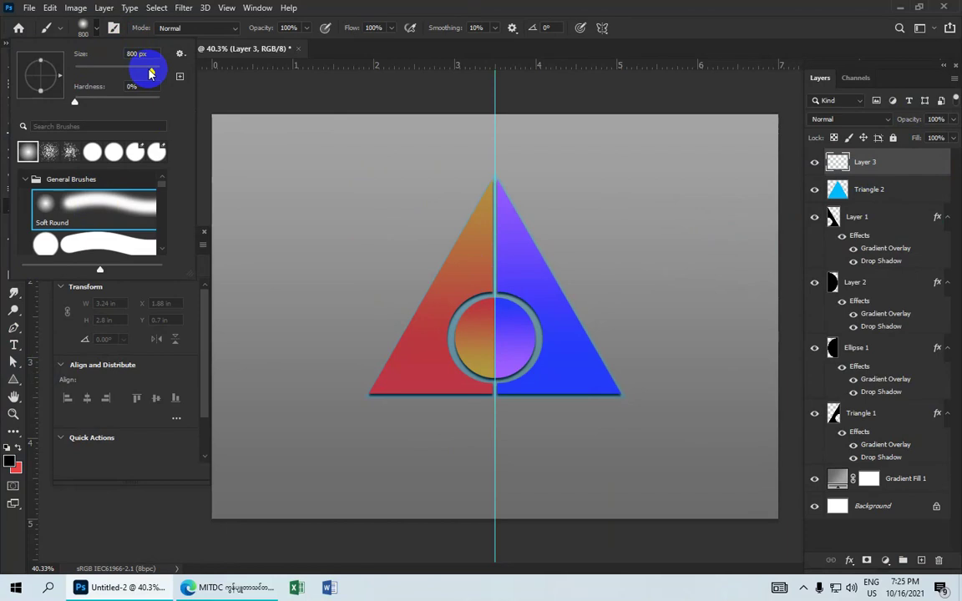
left_click_drag(151, 74, 141, 70)
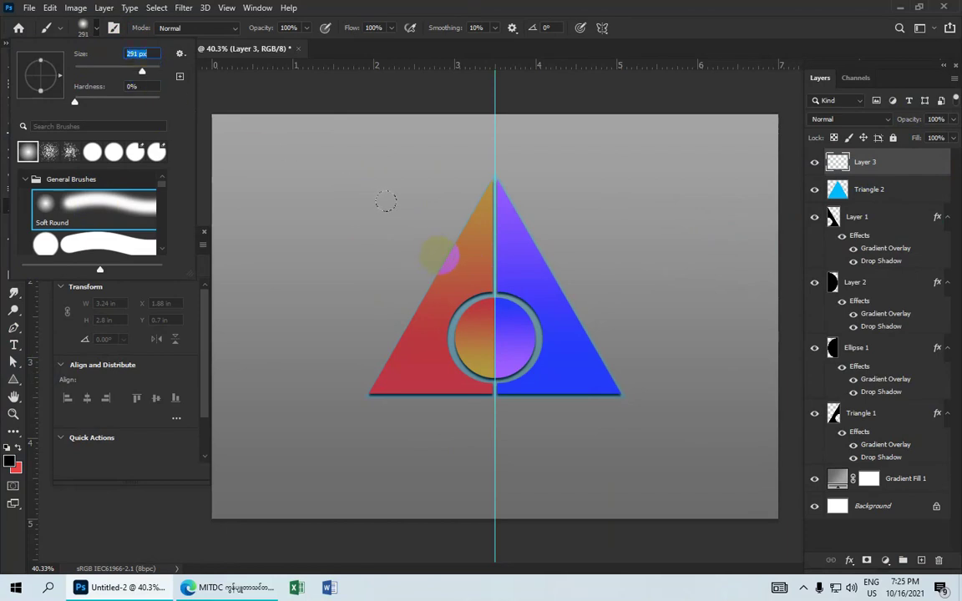
left_click(193, 56)
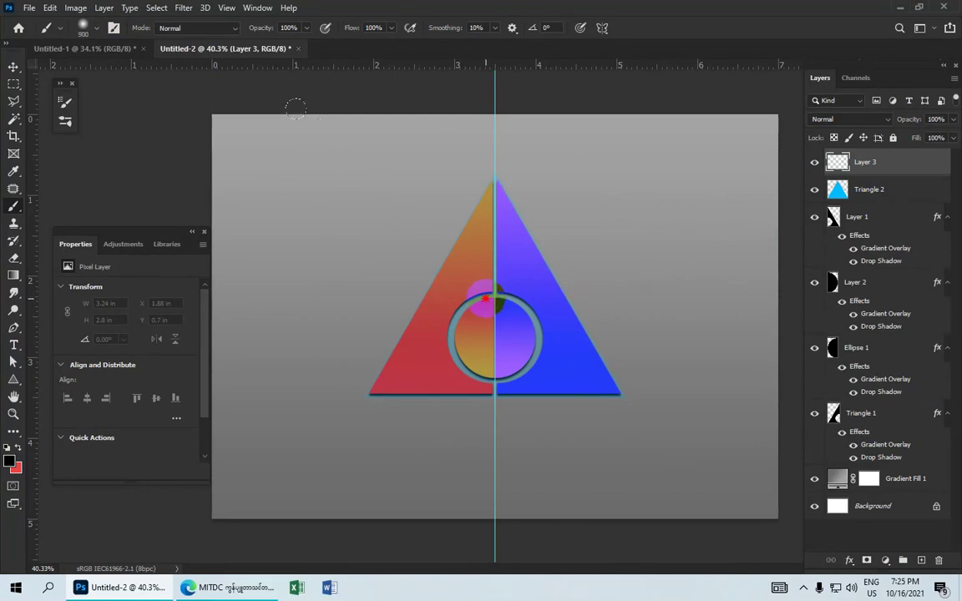
left_click(484, 295)
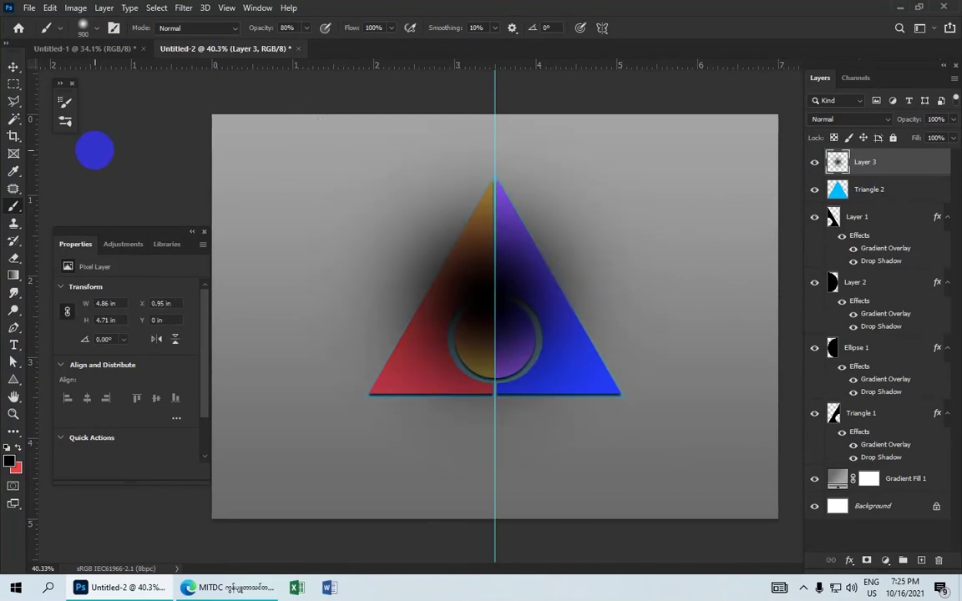
key("v")
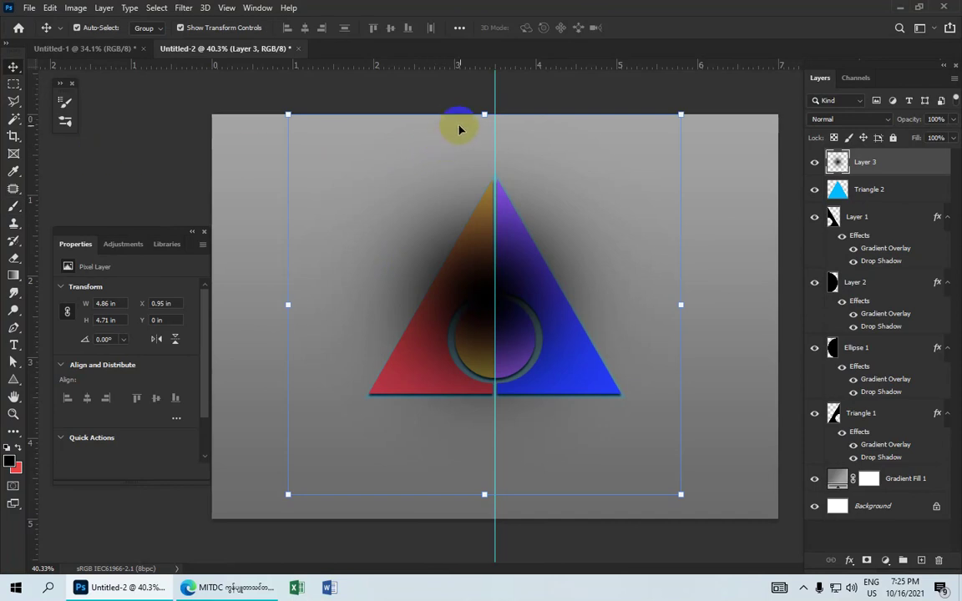
- Squash the black blob into a thin 4.72 × 0.28 in shadow under the triangle at 78% opacity
mouse_move(484, 115)
left_mouse_down()
mouse_move(452, 388)
mouse_move(470, 477)
mouse_move(510, 410)
left_mouse_up()
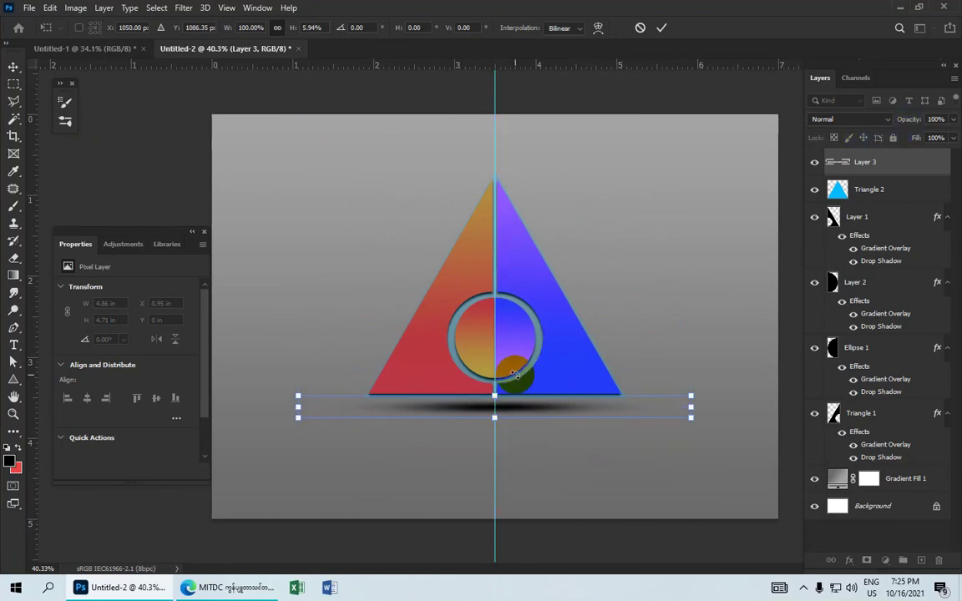
left_click(908, 120)
left_click_drag(908, 119, 783, 146)
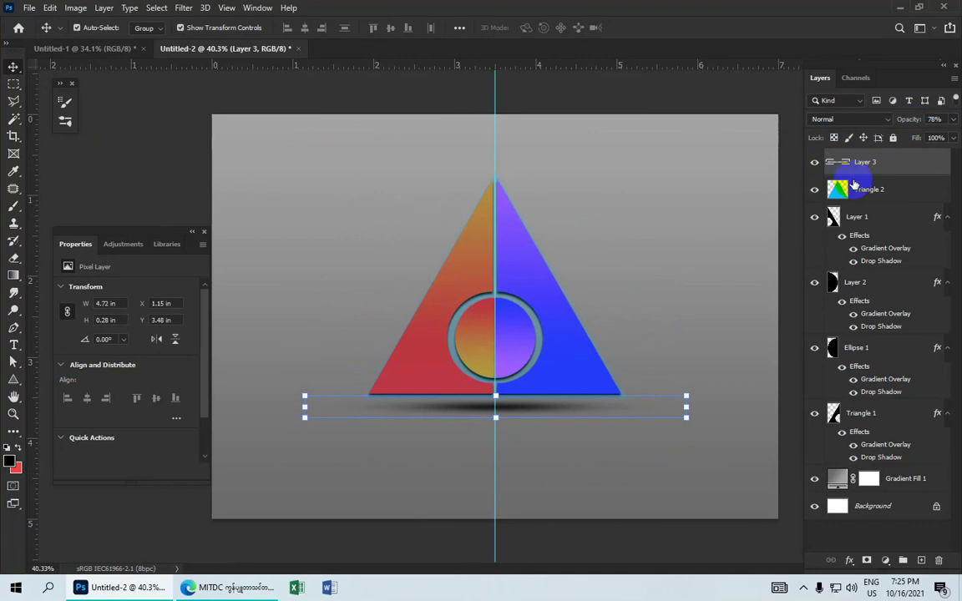
left_click(837, 190)
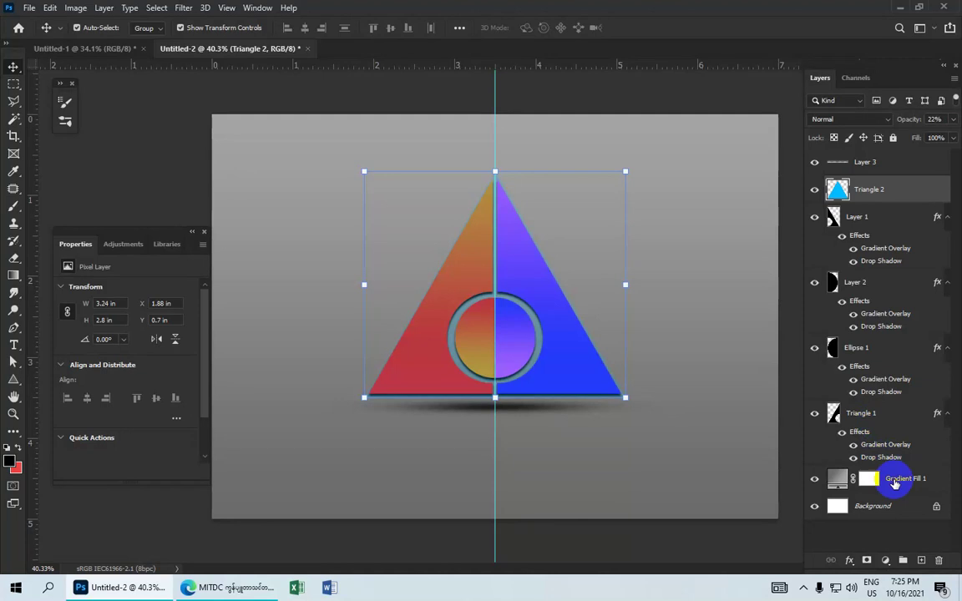
- Group the layers from Triangle 2 through Triangle 1 into Group 1
left_click(891, 481, "shift")
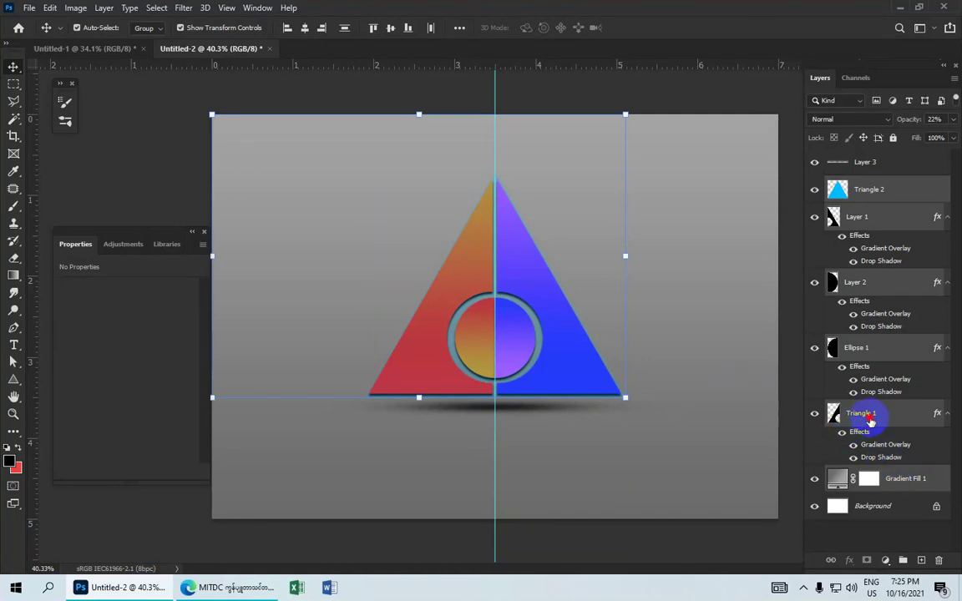
left_click(872, 415)
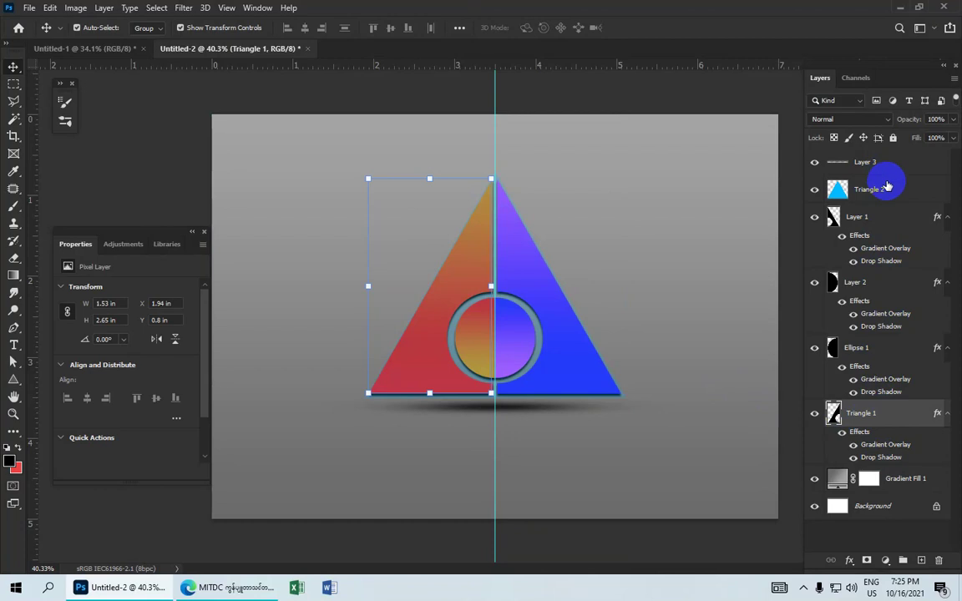
left_click(886, 191, "shift")
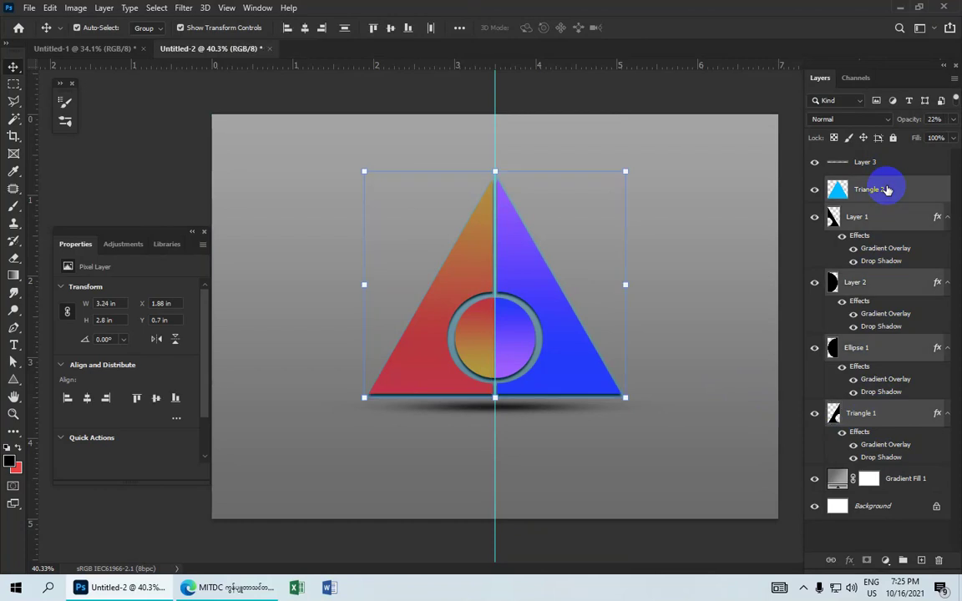
key("ctrl")
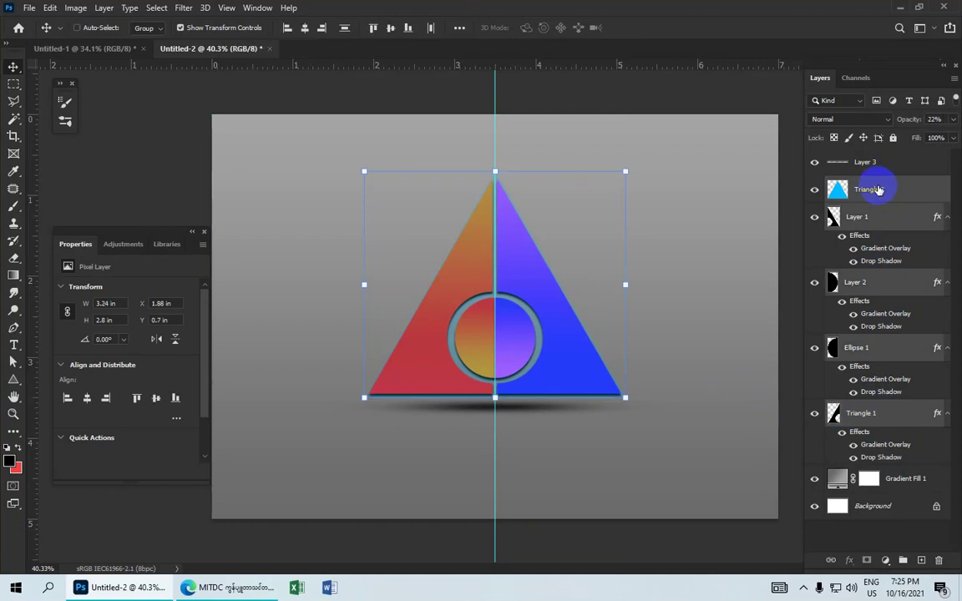
left_click(875, 190)
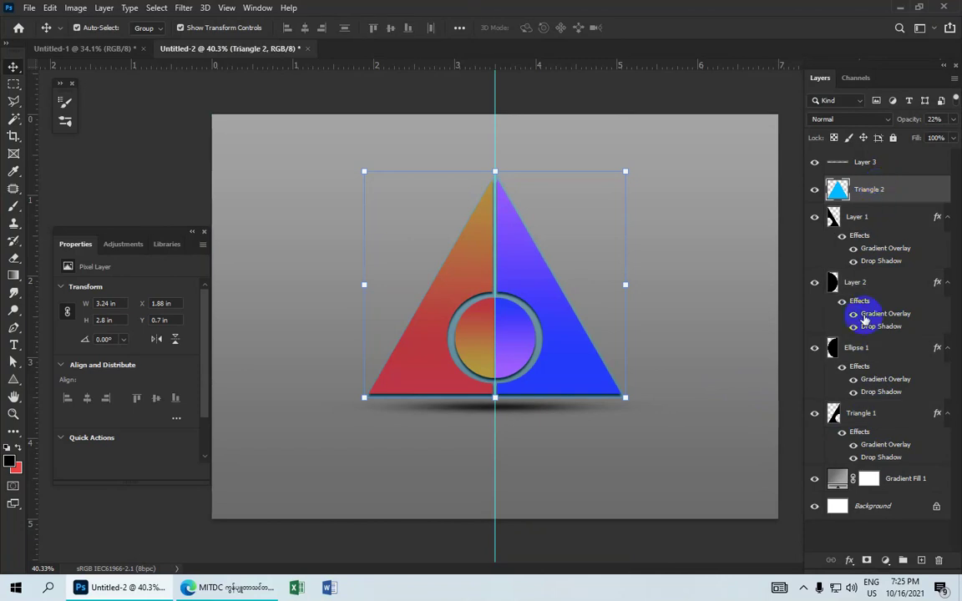
left_click(878, 414, "shift")
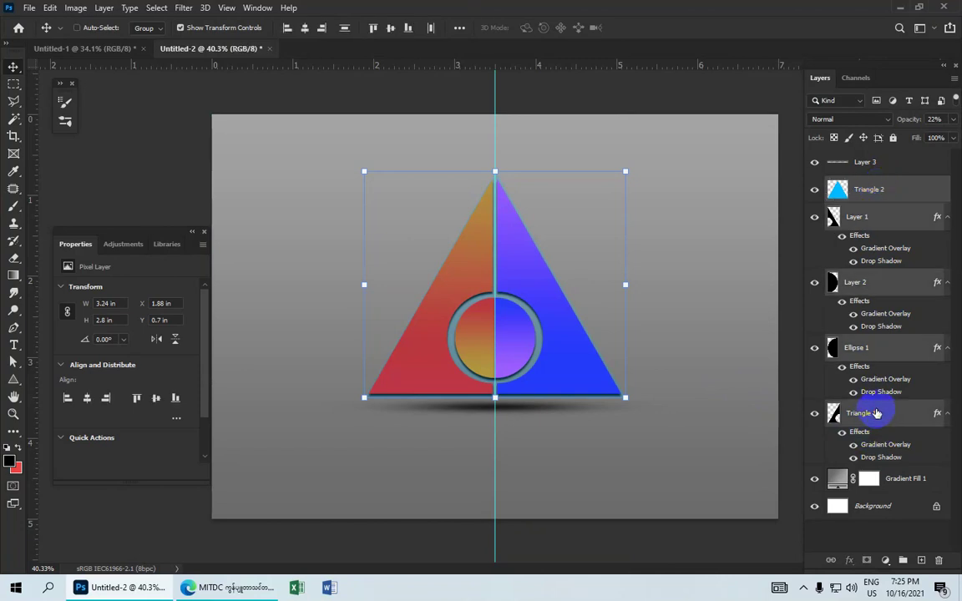
key("ctrl+g")
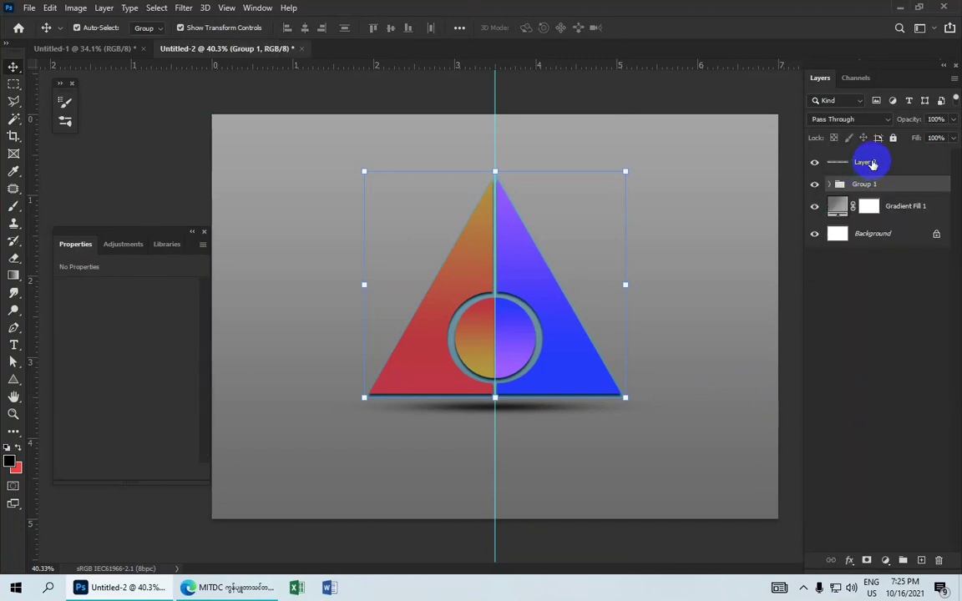
- Move the Layer 3 shadow below Group 1 and nudge it slightly up and right
left_click(885, 163)
left_click_drag(880, 166, 882, 194)
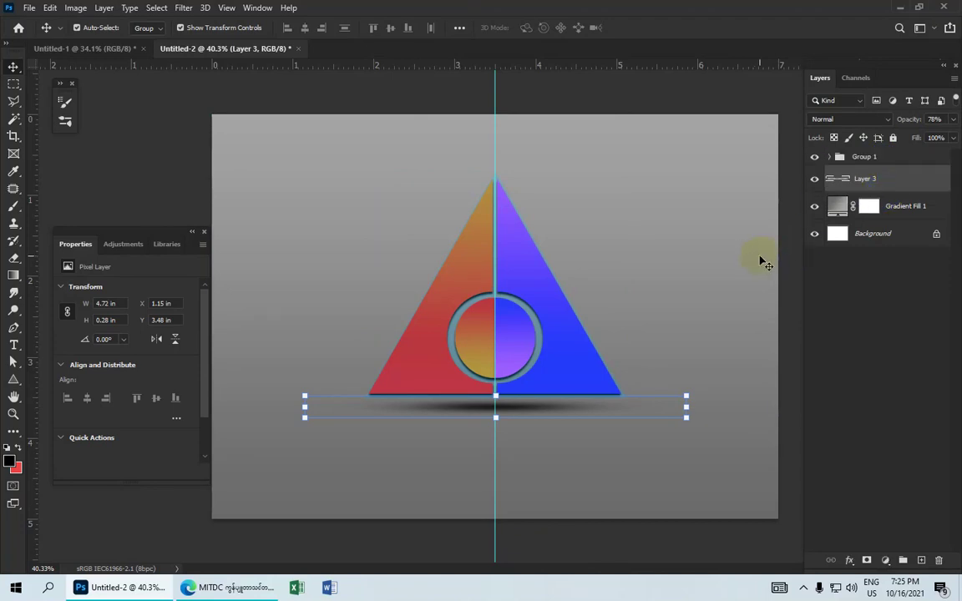
key("Up")
key("Up")
key("Up")
key("Up")
key("Up")
key("Up")
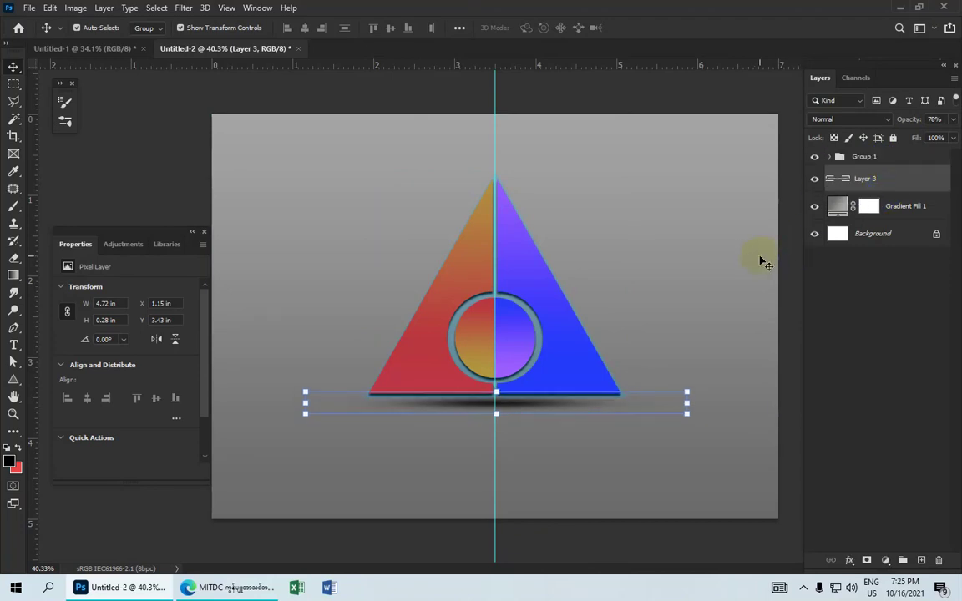
key("Up")
key("Up")
key("Right")
key("Right")
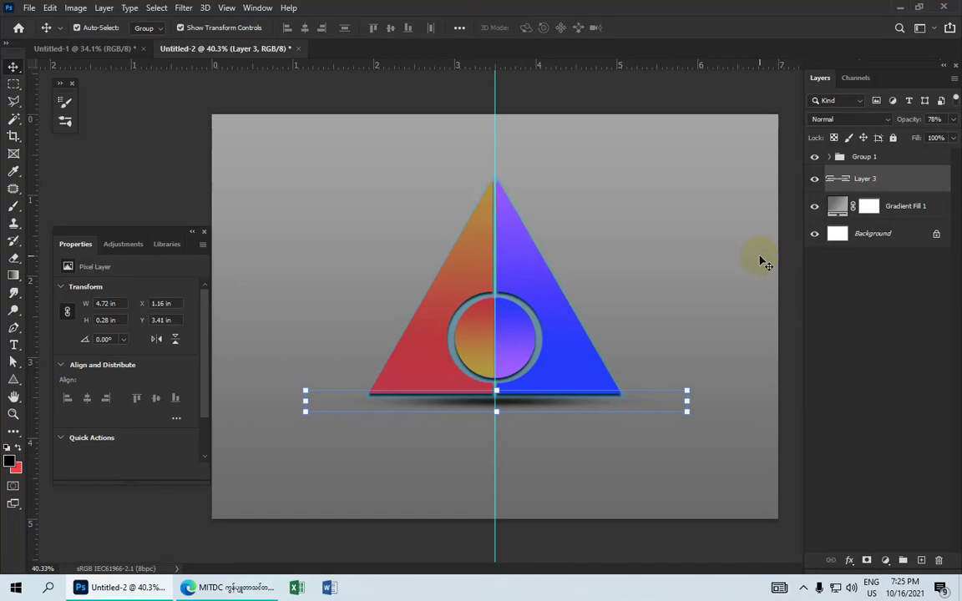
key("Up")
- Set the shadow layer to 76% opacity and zoom out to view the whole canvas
left_click_drag(910, 122, 908, 123)
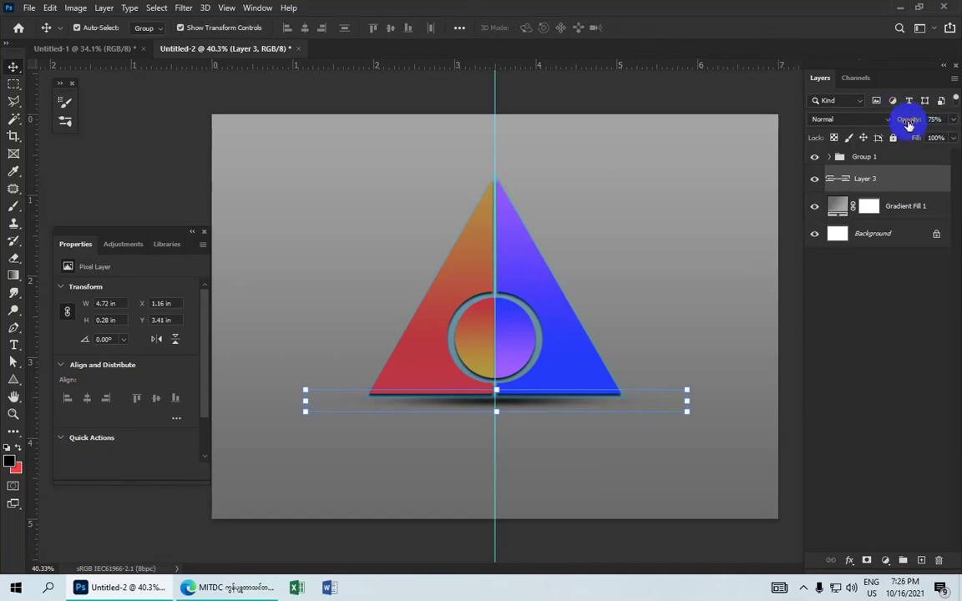
left_click(578, 269)
key("ctrl+minus")
scroll(592, 263, "up", 1)
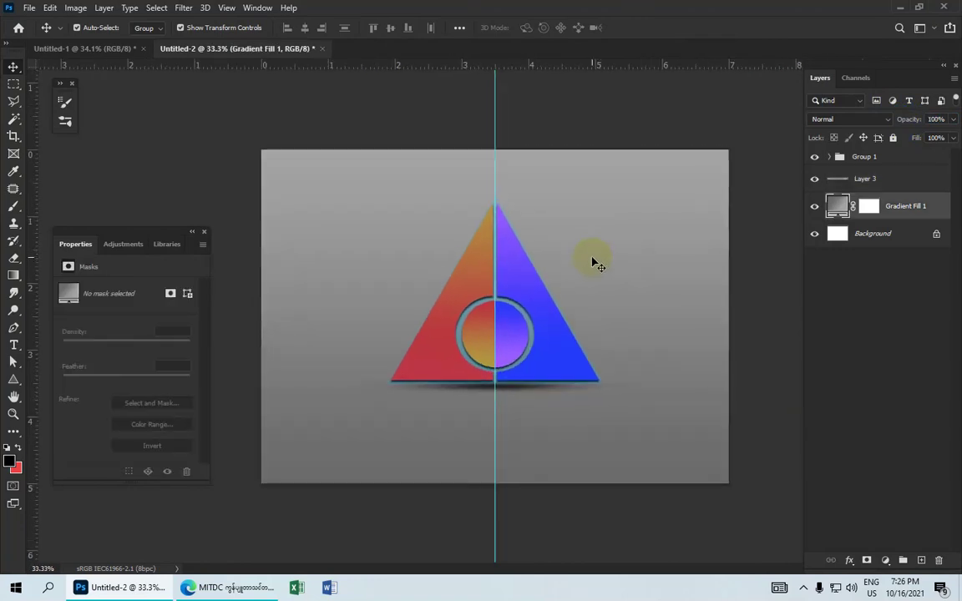
scroll(592, 263, "up", 2)
scroll(591, 263, "down", 1)
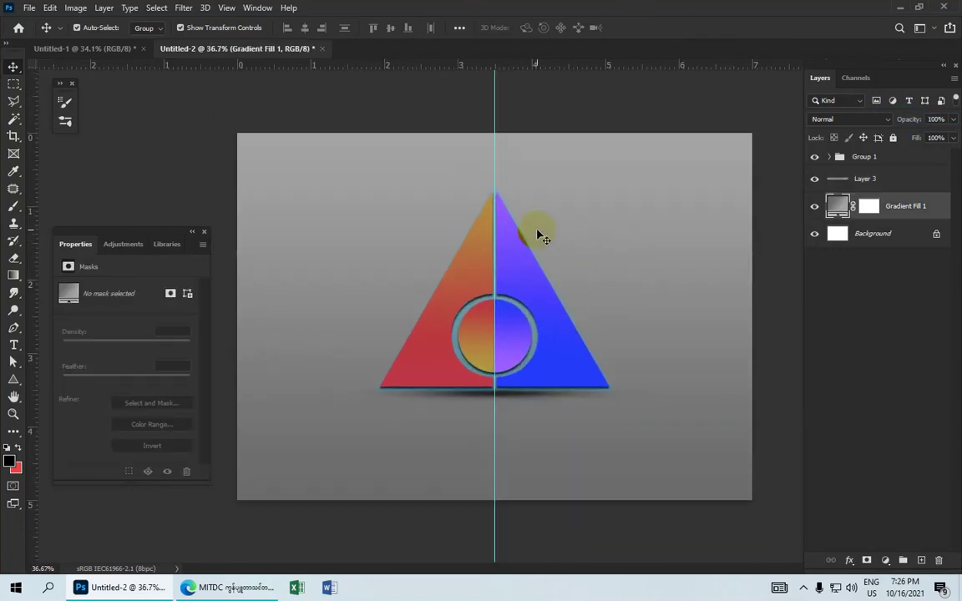
left_click(27, 9)
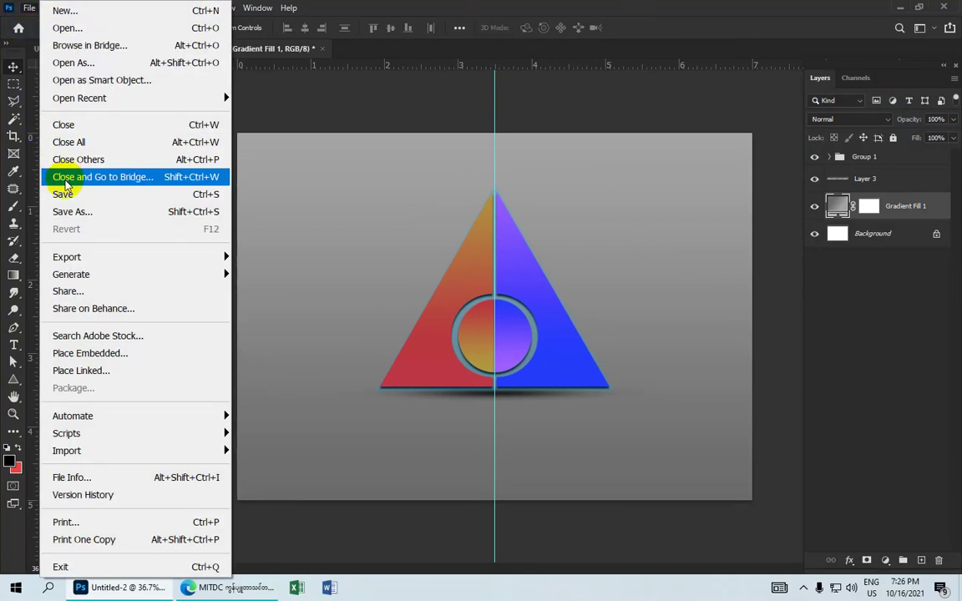
- Save the design to the Desktop as the JPEG 'triangle logo design.jpg'
left_click(141, 211)
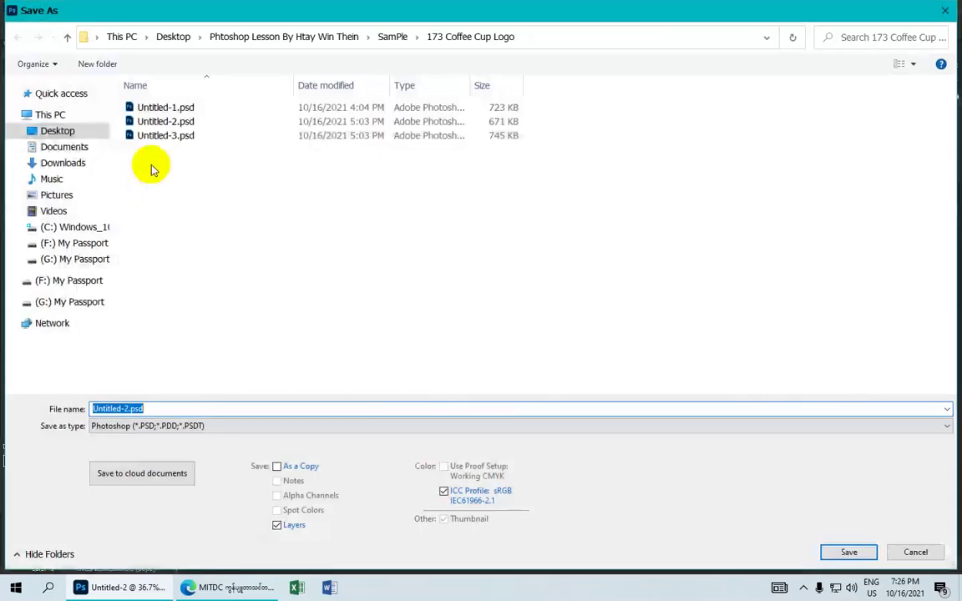
left_click(83, 132)
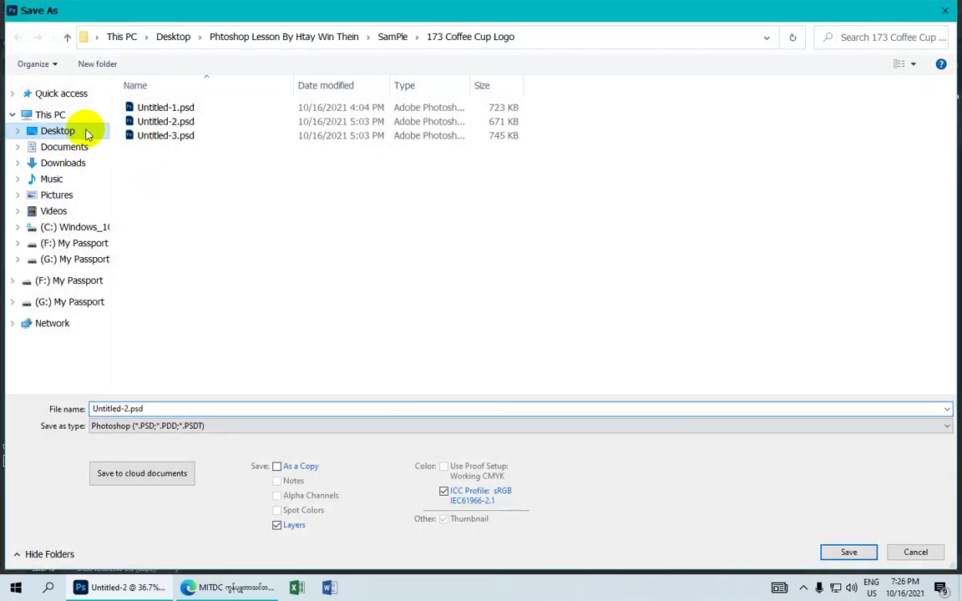
double_click(173, 408)
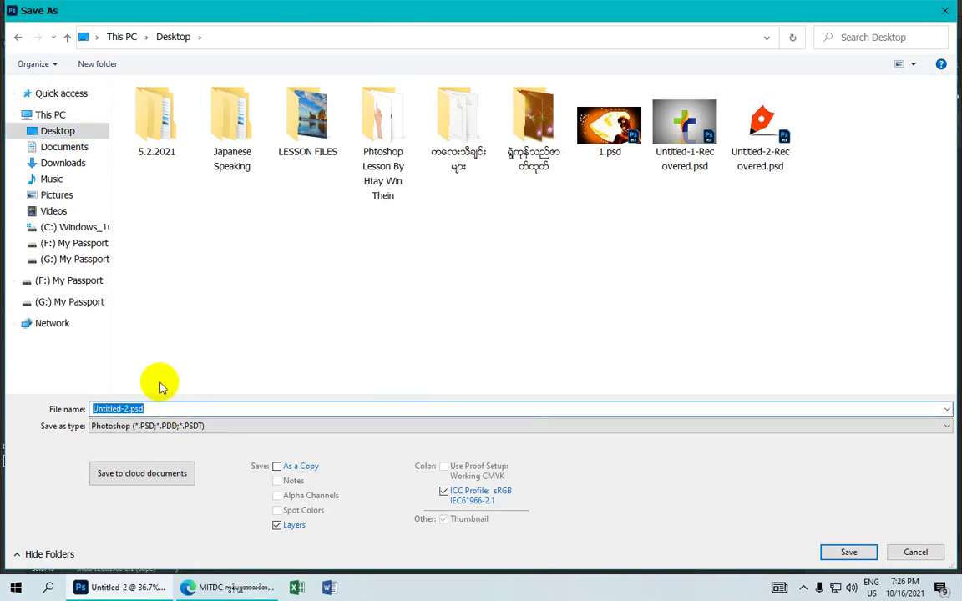
type("ta")
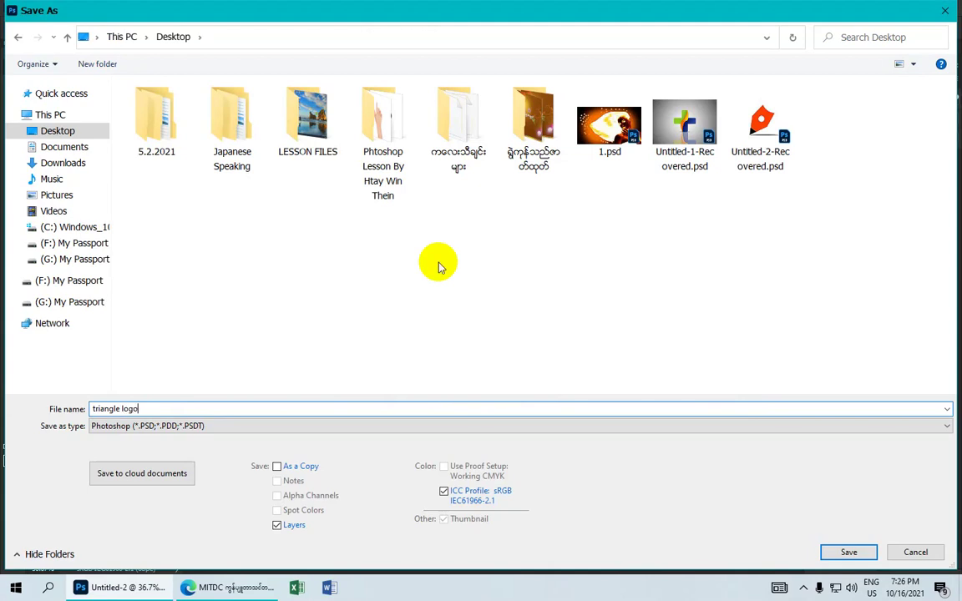
type("desig")
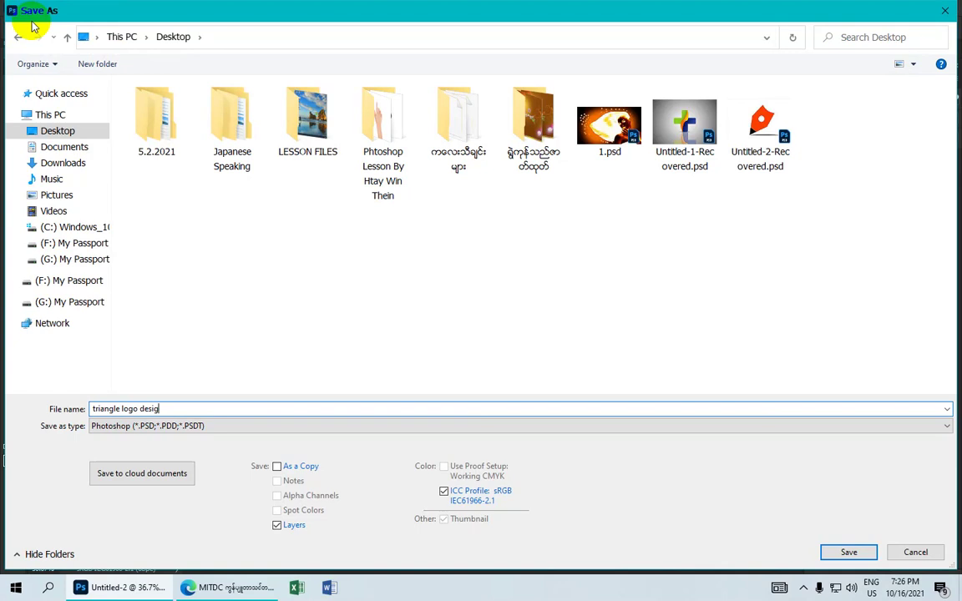
type("n")
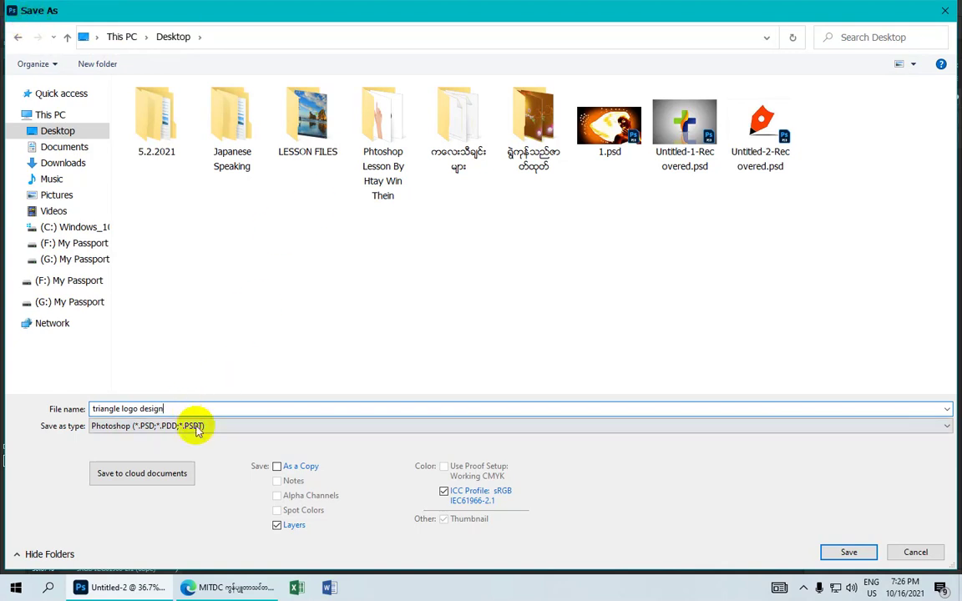
left_click(219, 426)
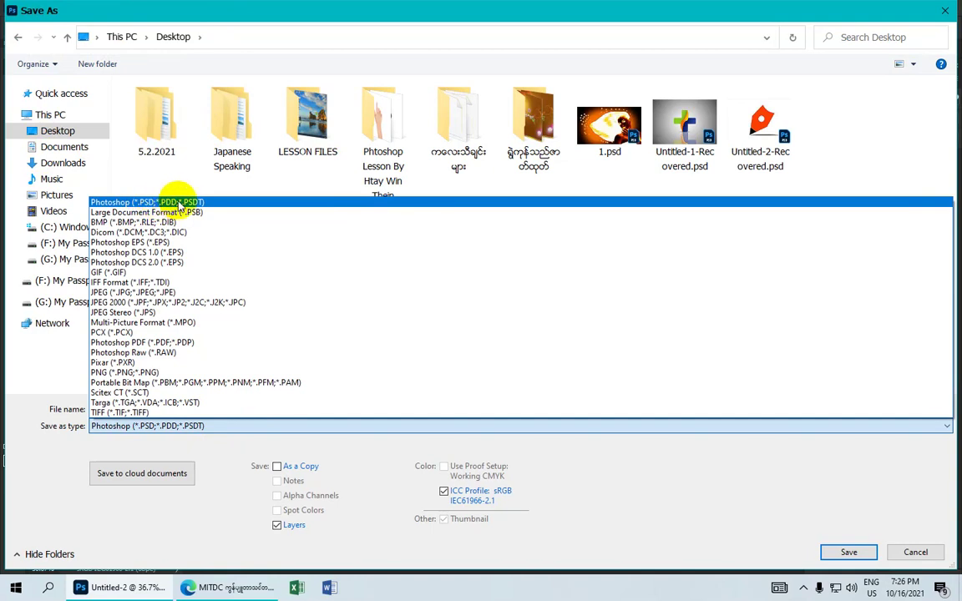
left_click(158, 294)
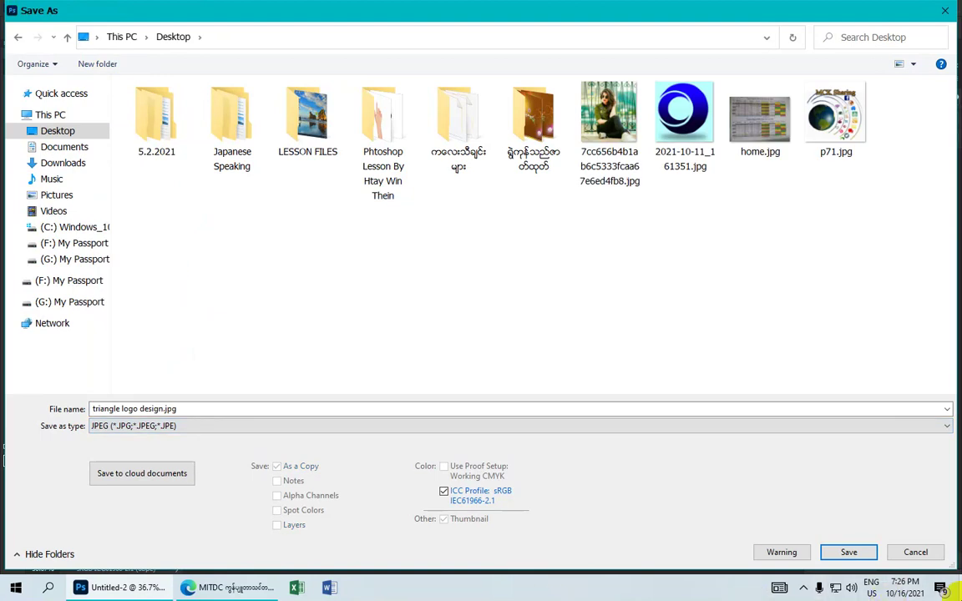
left_click(848, 551)
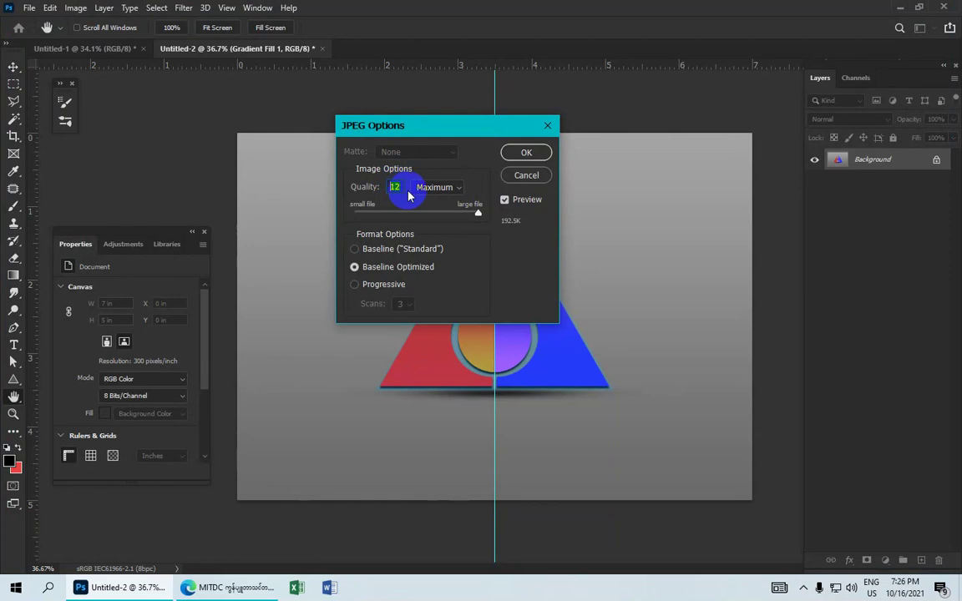
- Save the JPEG at Maximum quality 12 in JPEG Options
left_click(458, 194)
left_click(427, 231)
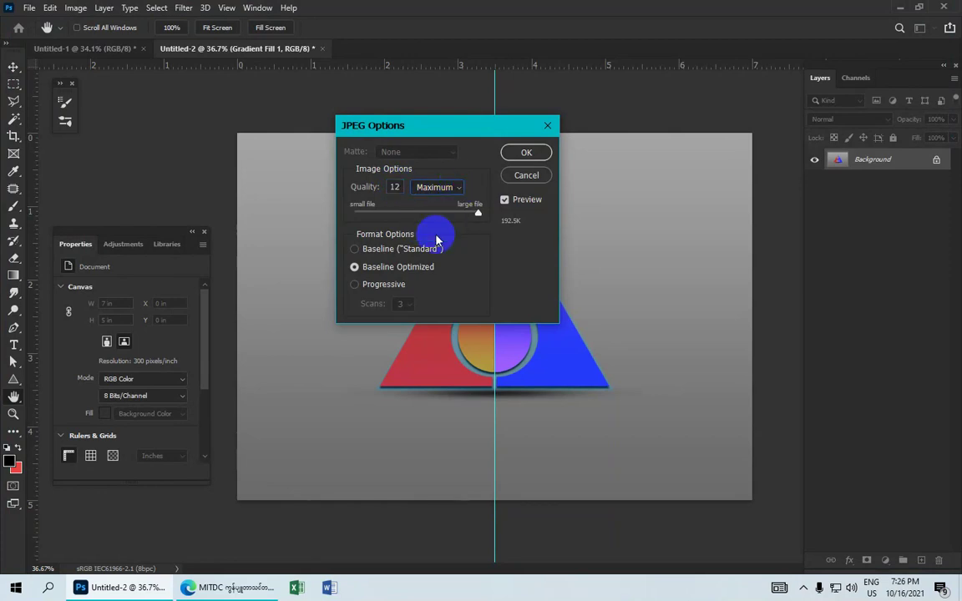
left_click(523, 153)
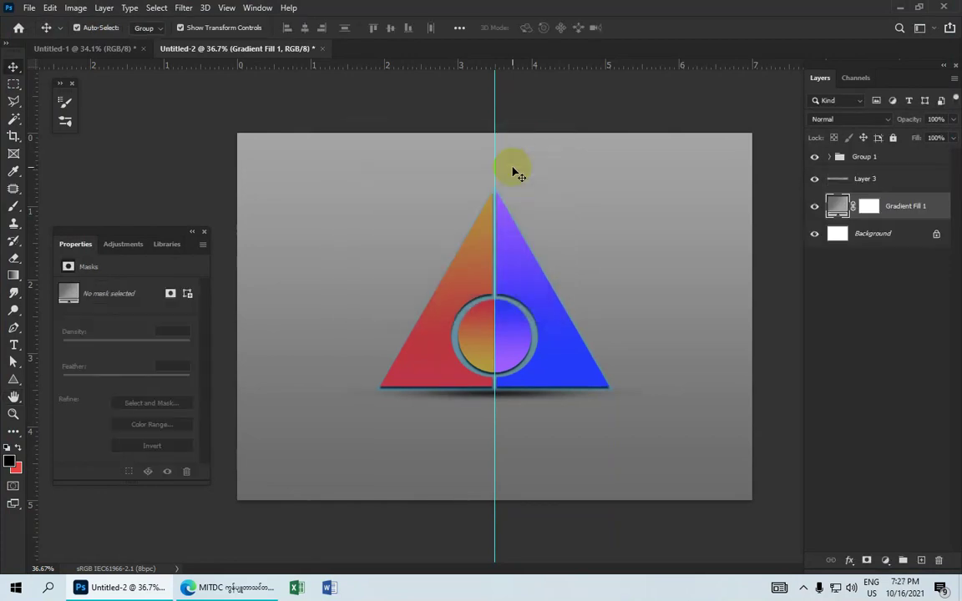
- Minimize Photoshop to reveal the desktop showing the new triangle logo design file
scroll(507, 238, "up", 1)
scroll(511, 243, "up", 1)
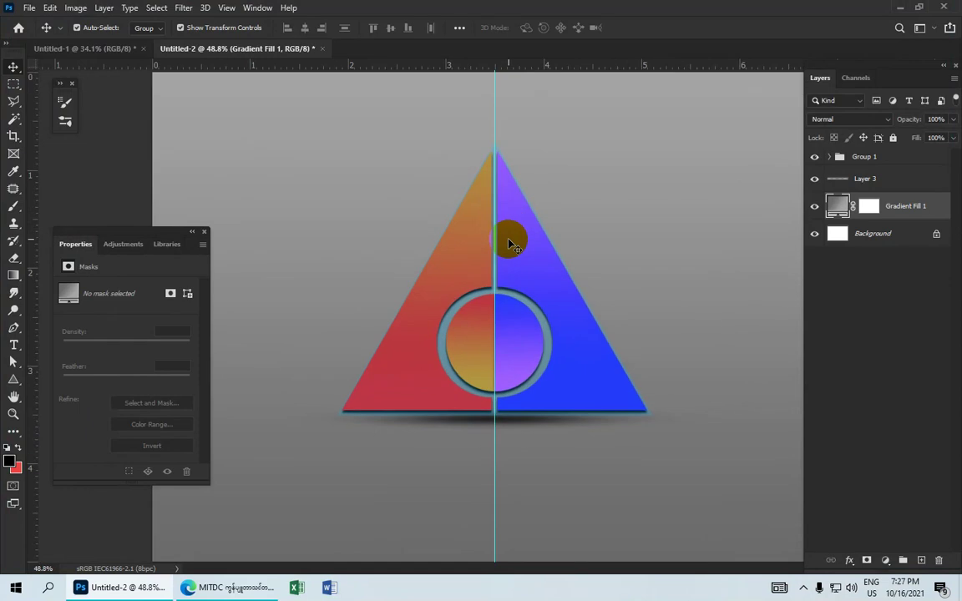
scroll(511, 243, "down", 2)
scroll(513, 244, "down", 2)
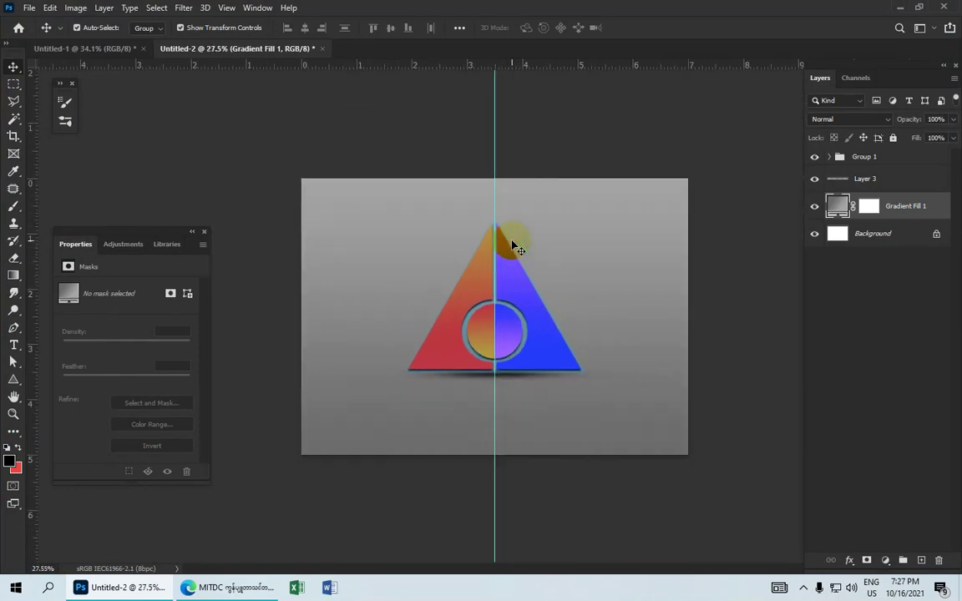
left_click_drag(506, 236, 468, 115)
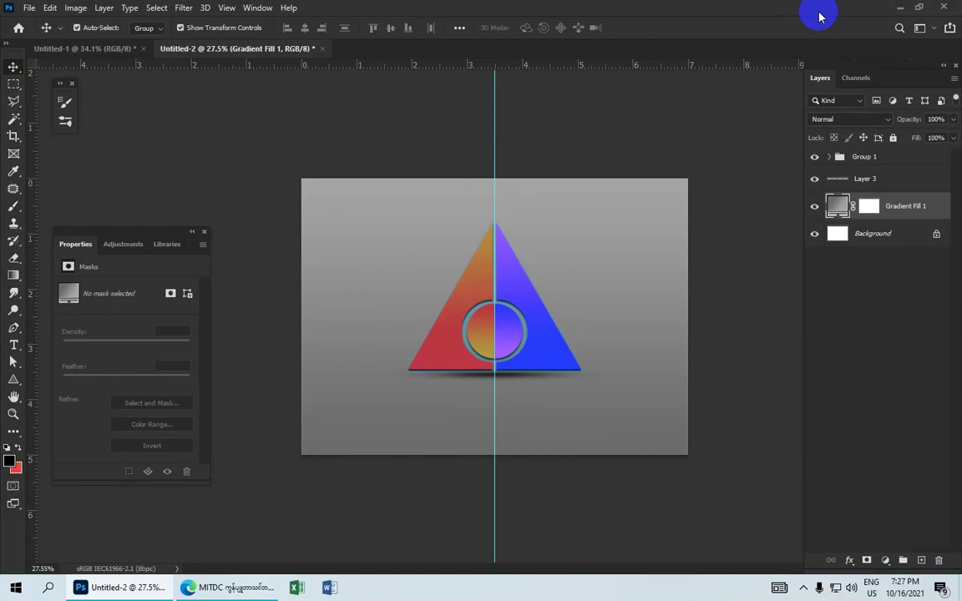
left_click(898, 12)
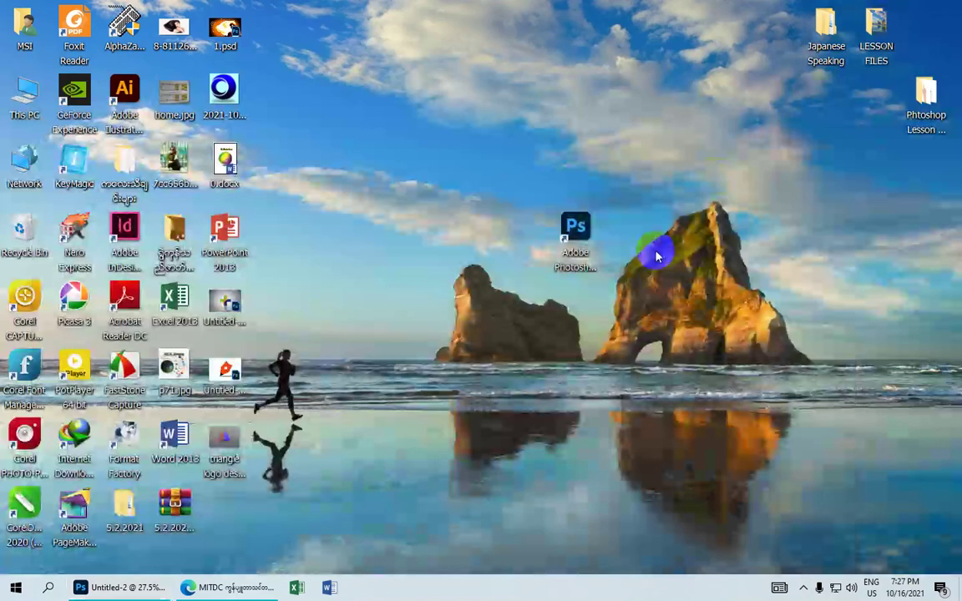